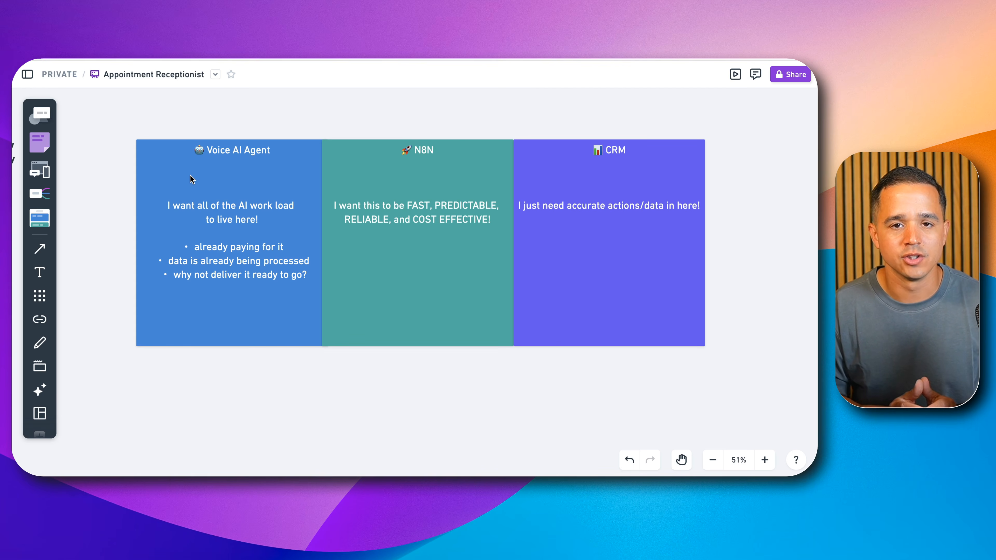
Step: Examine the two crossed-out booking workflow examples and the drawbacks listed below each
{"action": "left_click", "coordinate": [682, 460]}
{"action": "left_click_drag", "start_coordinate": [687, 378], "coordinate": [575, 352]}
{"action": "scroll", "coordinate": [277, 207], "scroll_direction": "up", "scroll_amount": 3}
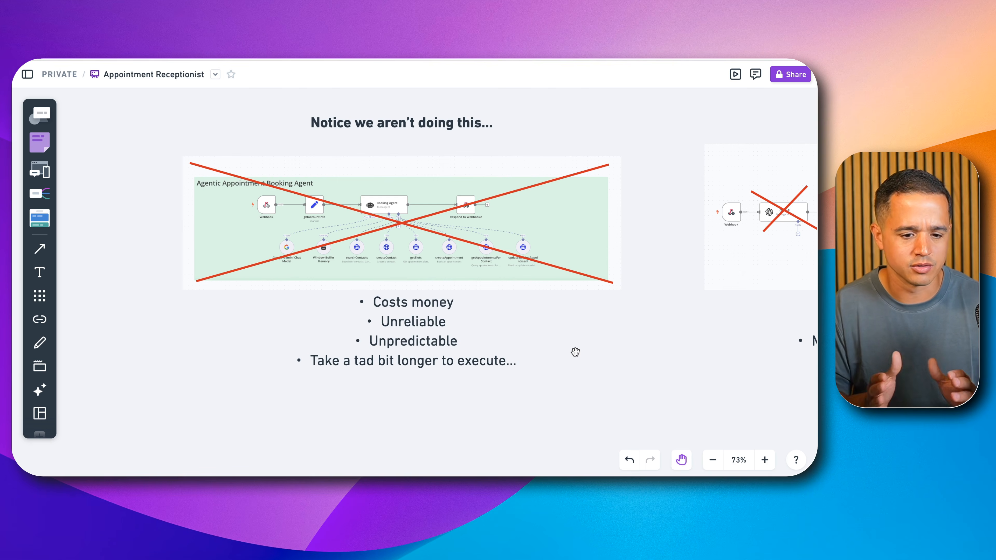
{"action": "left_click_drag", "start_coordinate": [678, 340], "coordinate": [207, 348]}
{"action": "scroll", "coordinate": [592, 349], "scroll_direction": "up", "scroll_amount": 1}
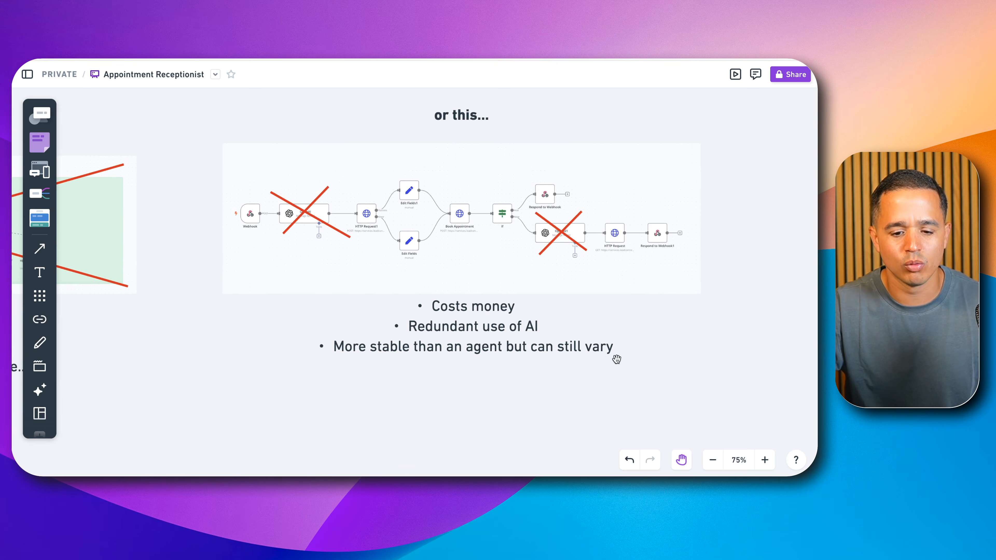
{"action": "left_click_drag", "start_coordinate": [678, 342], "coordinate": [683, 356]}
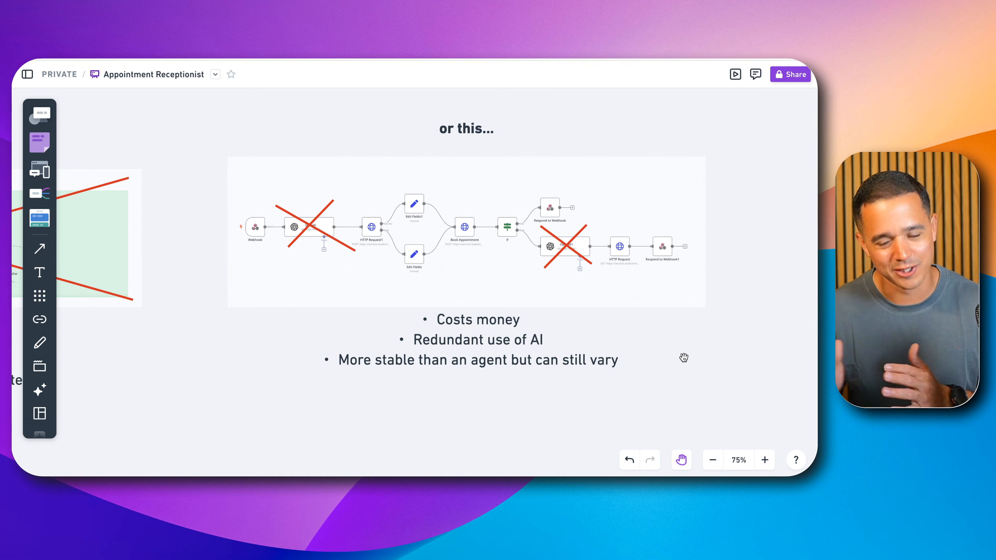
Step: Examine the routing workflow diagram, from its Webhook through the Switch to the contact, slot, booking and appointment branches
{"action": "left_click_drag", "start_coordinate": [684, 358], "coordinate": [376, 342]}
{"action": "left_click_drag", "start_coordinate": [445, 311], "coordinate": [351, 153]}
{"action": "scroll", "coordinate": [551, 316], "scroll_direction": "down", "scroll_amount": 4}
{"action": "left_click_drag", "start_coordinate": [653, 294], "coordinate": [406, 189]}
{"action": "left_click_drag", "start_coordinate": [543, 318], "coordinate": [540, 243]}
{"action": "scroll", "coordinate": [478, 304], "scroll_direction": "up", "scroll_amount": 8}
{"action": "scroll", "coordinate": [478, 305], "scroll_direction": "down", "scroll_amount": 9}
{"action": "scroll", "coordinate": [478, 304], "scroll_direction": "up", "scroll_amount": 3}
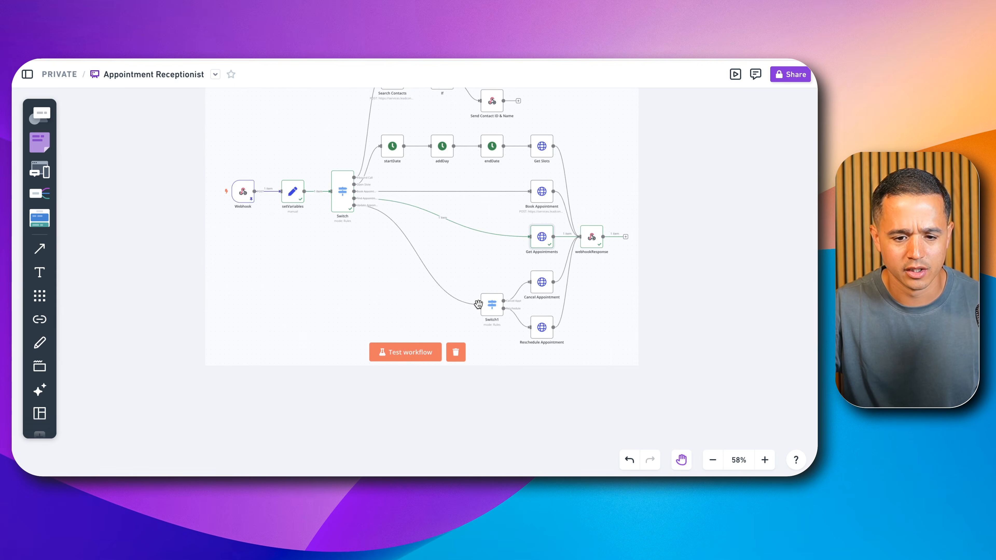
{"action": "left_click_drag", "start_coordinate": [498, 290], "coordinate": [564, 381]}
{"action": "scroll", "coordinate": [564, 382], "scroll_direction": "up", "scroll_amount": 1}
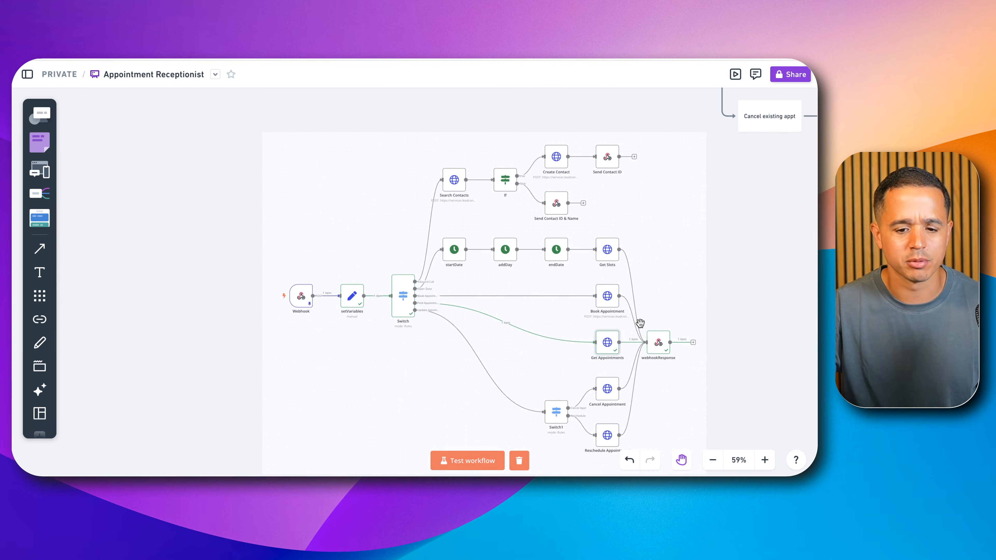
Step: Draw a blue pen rectangle around the Webhook node in the routing workflow diagram
{"action": "scroll", "coordinate": [654, 322], "scroll_direction": "down", "scroll_amount": 2}
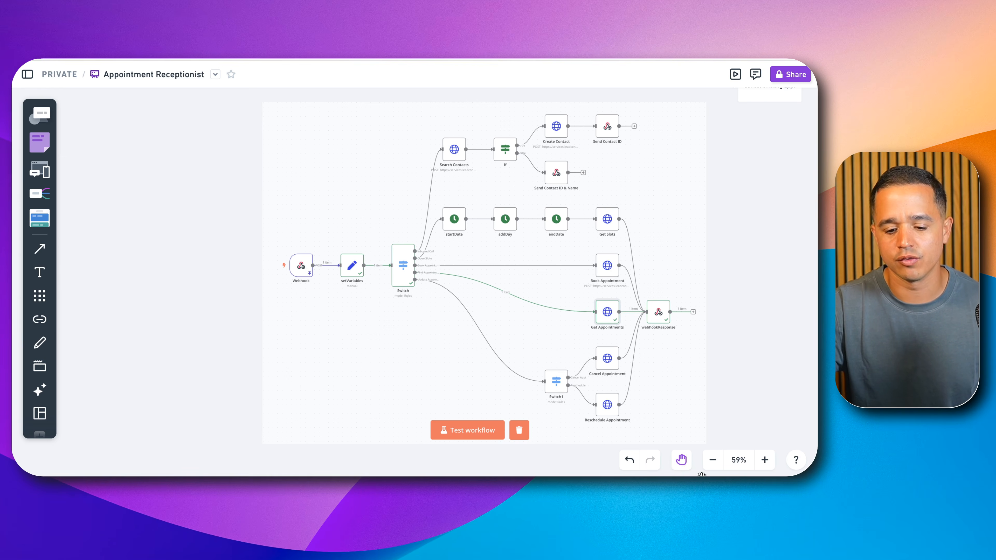
{"action": "left_click", "coordinate": [39, 343]}
{"action": "mouse_move", "coordinate": [281, 292]}
{"action": "left_mouse_down"}
{"action": "mouse_move", "coordinate": [322, 292]}
{"action": "mouse_move", "coordinate": [324, 265]}
{"action": "mouse_move", "coordinate": [299, 227]}
{"action": "mouse_move", "coordinate": [283, 292]}
{"action": "left_mouse_up"}
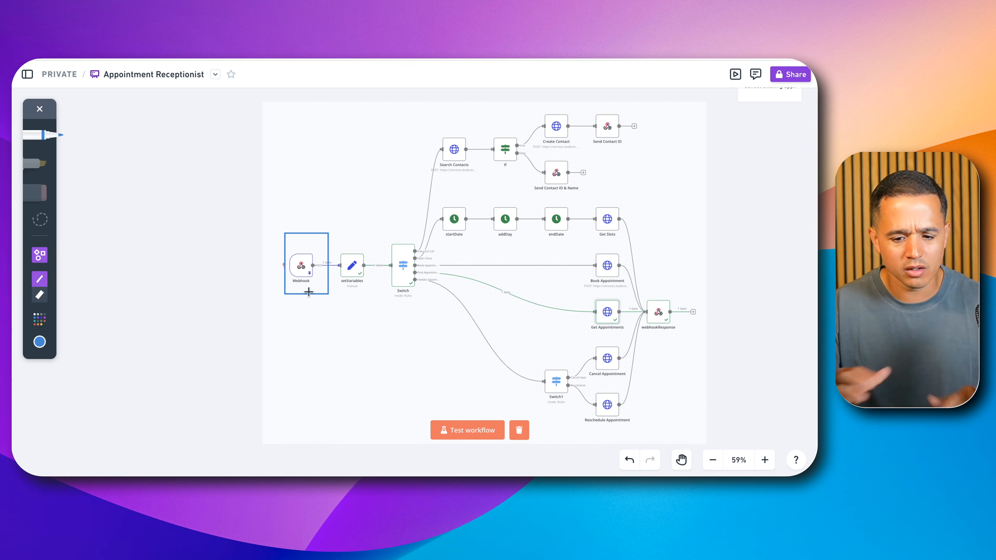
Step: Outline the Search Contacts branch below the mind map in blue, enclosing the Create Contact and both Send Contact ID nodes
{"action": "scroll", "coordinate": [469, 191], "scroll_direction": "down", "scroll_amount": 10}
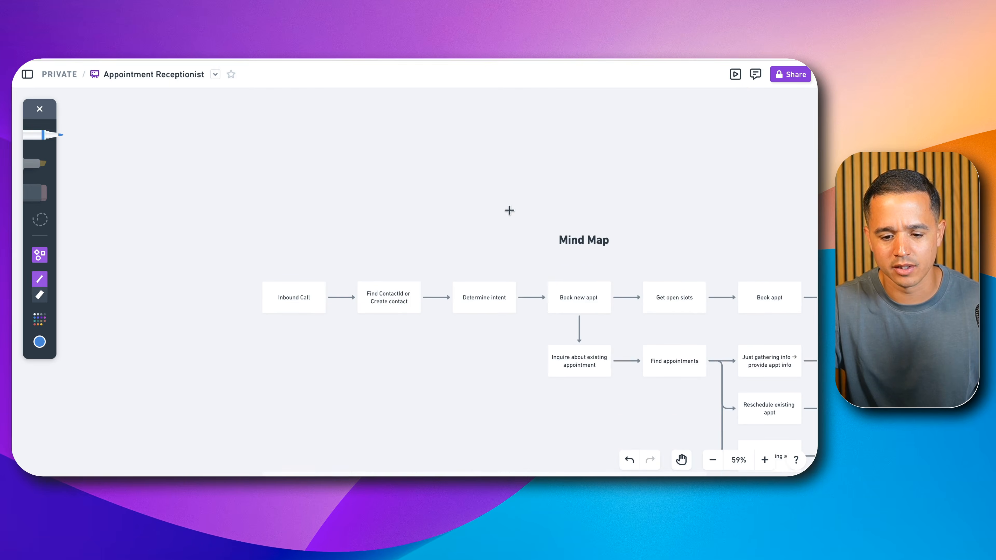
{"action": "scroll", "coordinate": [572, 235], "scroll_direction": "down", "scroll_amount": 3}
{"action": "left_click", "coordinate": [678, 175]}
{"action": "key", "text": "space"}
{"action": "left_click_drag", "start_coordinate": [688, 172], "coordinate": [501, 119]}
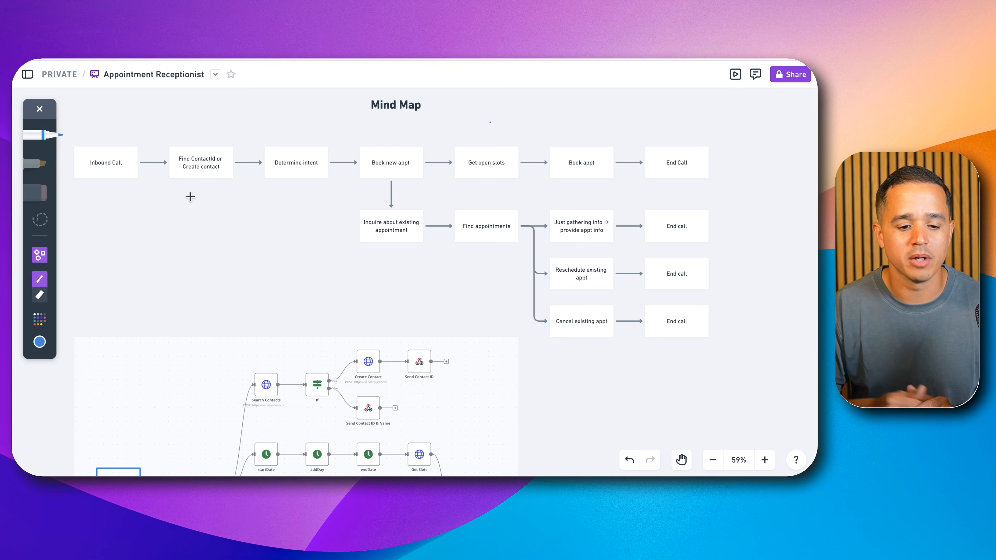
{"action": "left_click", "coordinate": [246, 434]}
{"action": "left_click_drag", "start_coordinate": [246, 434], "coordinate": [483, 426]}
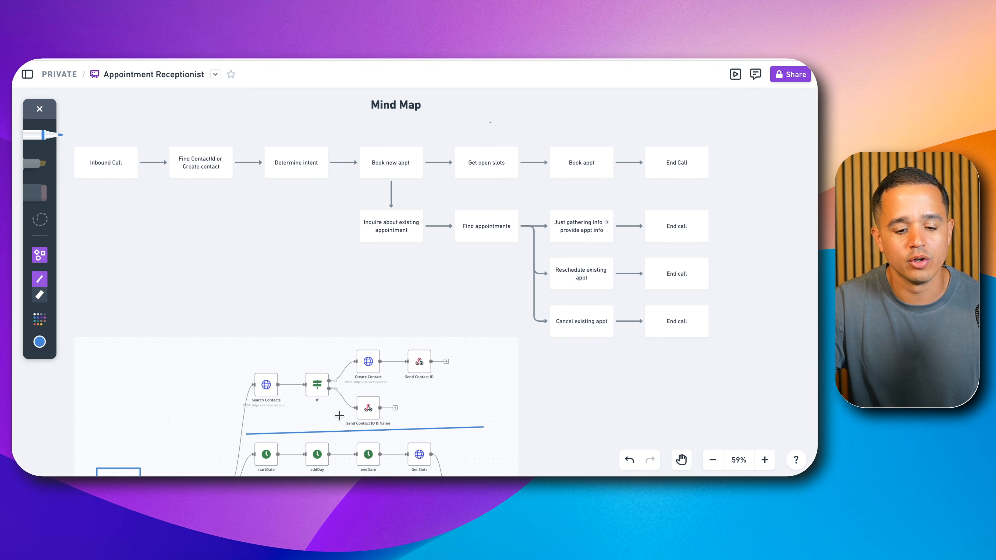
{"action": "mouse_move", "coordinate": [235, 426]}
{"action": "left_mouse_down"}
{"action": "mouse_move", "coordinate": [244, 347]}
{"action": "mouse_move", "coordinate": [464, 341]}
{"action": "mouse_move", "coordinate": [486, 436]}
{"action": "left_mouse_up"}
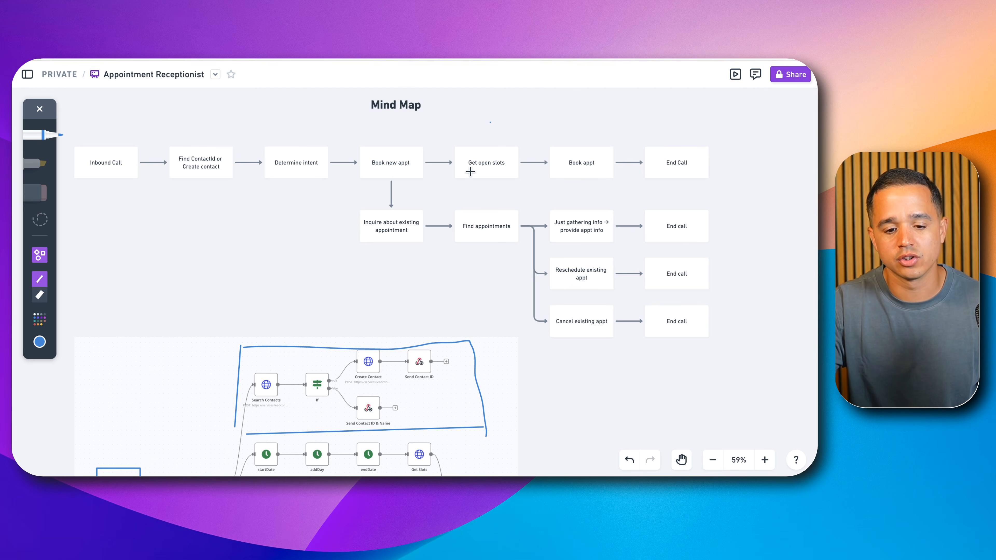
Step: Underline Get open slots, Book appt and End Call in the mind map's new-appointment row with the blue pen
{"action": "left_click_drag", "start_coordinate": [469, 172], "coordinate": [509, 172]}
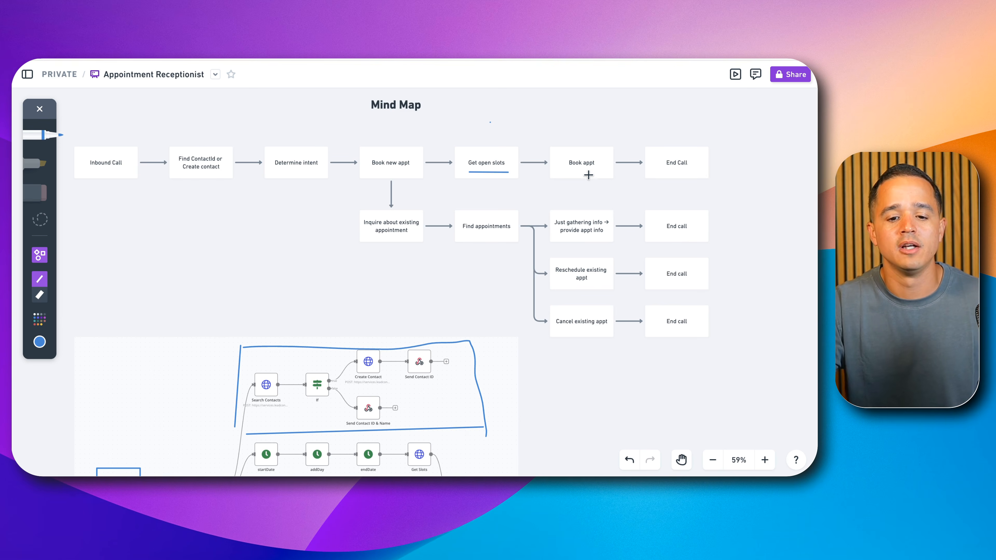
{"action": "left_click_drag", "start_coordinate": [564, 171], "coordinate": [605, 169]}
{"action": "left_click_drag", "start_coordinate": [666, 169], "coordinate": [697, 168]}
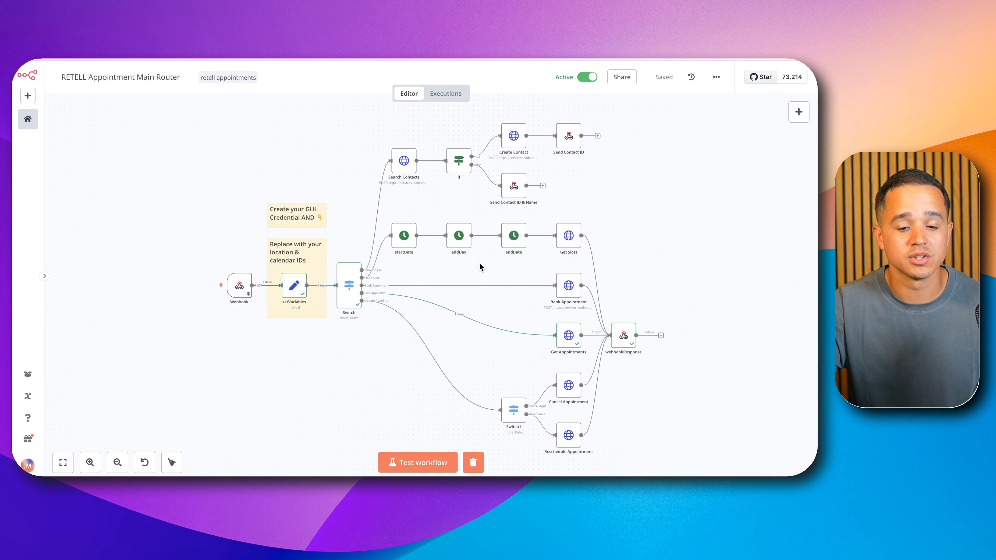
Step: Switch to the RETELL Appointment Main Router workflow in n8n and read the setup notes around the setVariables node
{"action": "mouse_move", "coordinate": [516, 286]}
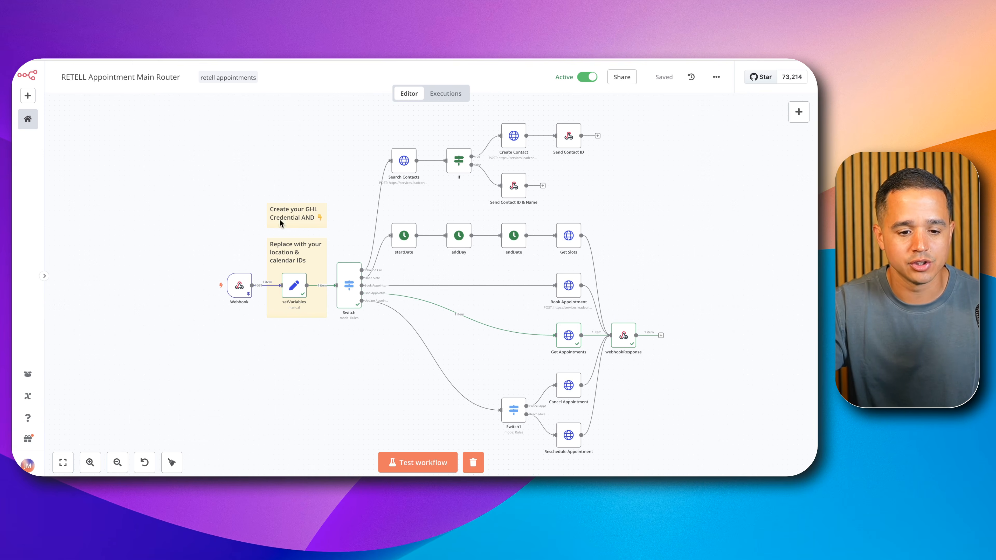
{"action": "scroll", "coordinate": [257, 219], "scroll_direction": "up", "scroll_amount": 3}
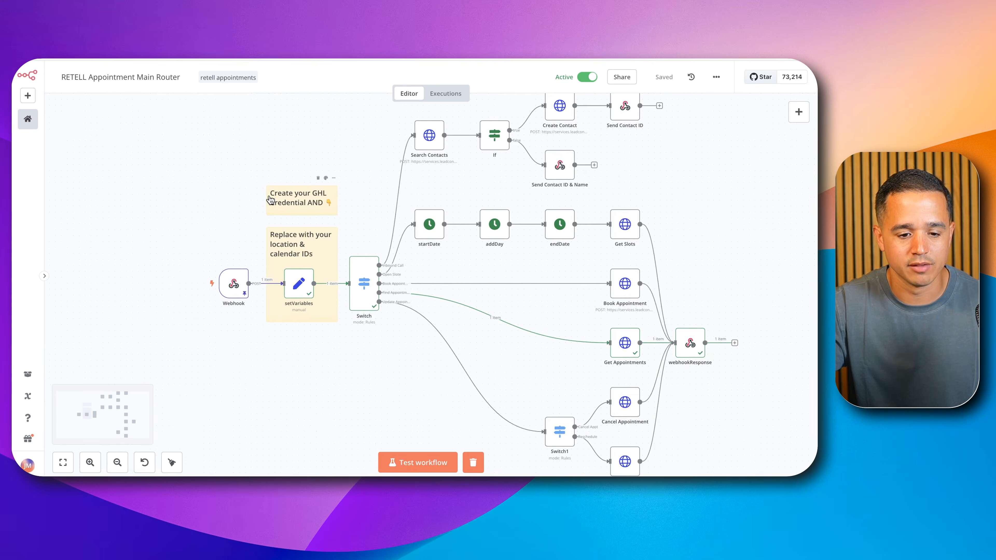
{"action": "scroll", "coordinate": [271, 200], "scroll_direction": "up", "scroll_amount": 3}
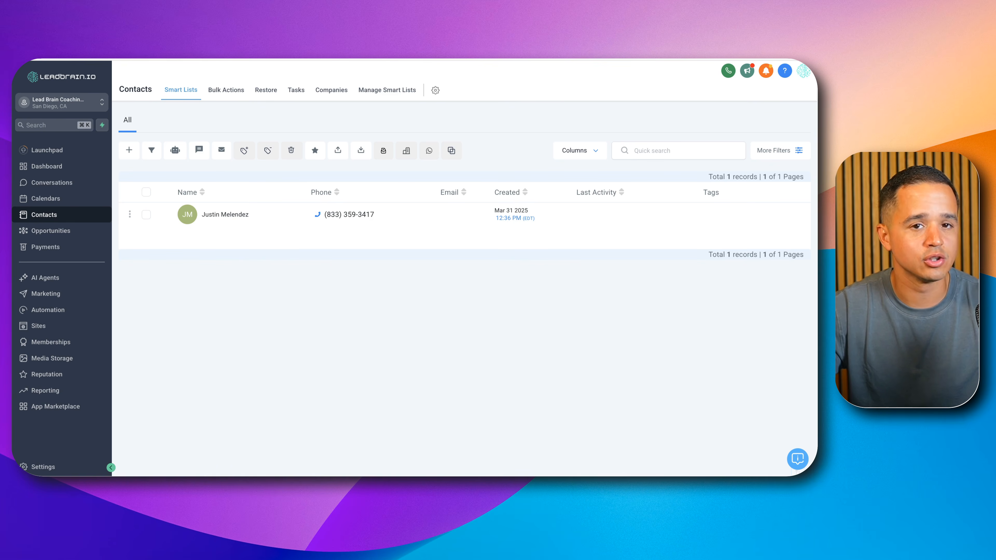
Step: Switch to Leadbrain.io and open the Private Integrations page in the account settings
{"action": "left_click", "coordinate": [63, 466]}
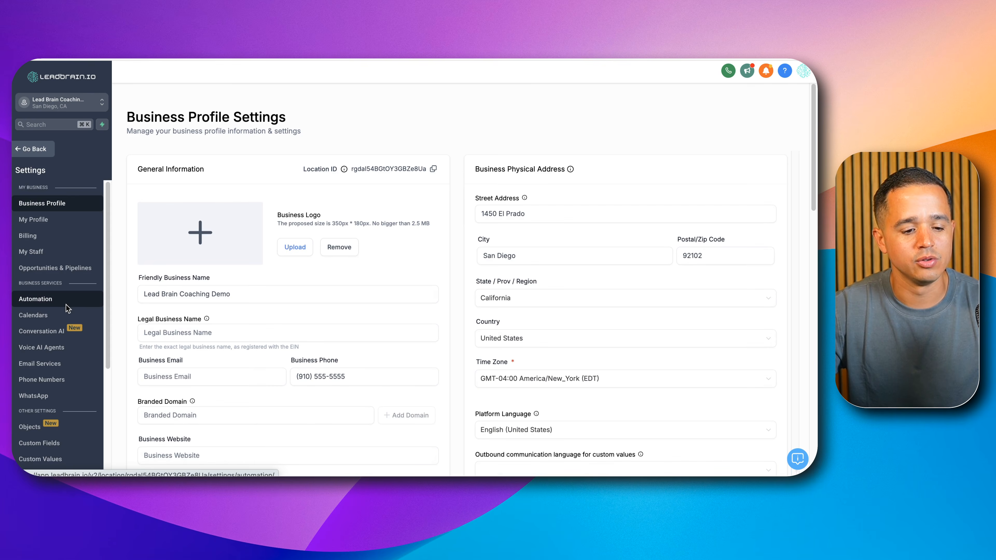
{"action": "scroll", "coordinate": [72, 309], "scroll_direction": "down", "scroll_amount": 5}
{"action": "left_click", "coordinate": [51, 372]}
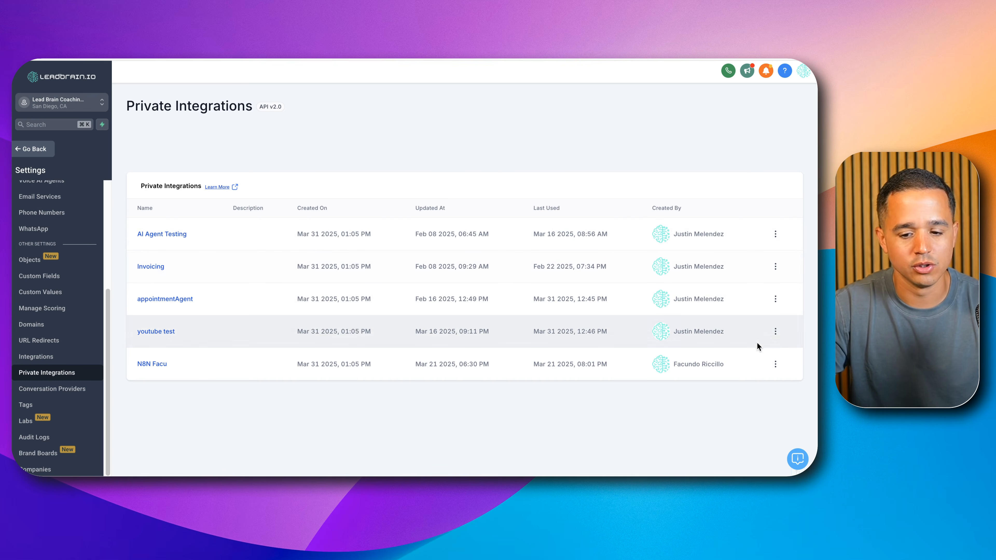
Step: Open the youtube test integration for editing and review its contact and calendar scopes
{"action": "left_click", "coordinate": [775, 332]}
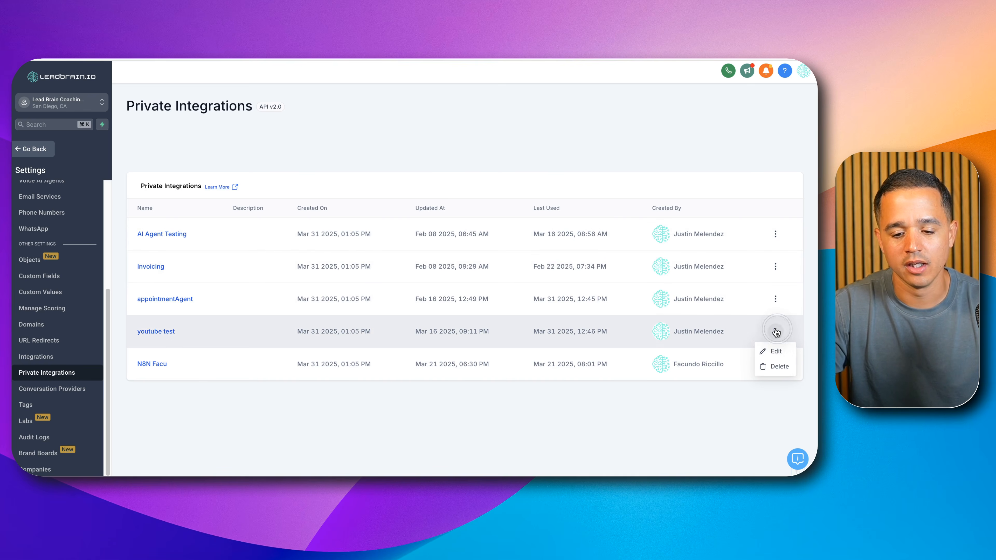
{"action": "left_click", "coordinate": [774, 354]}
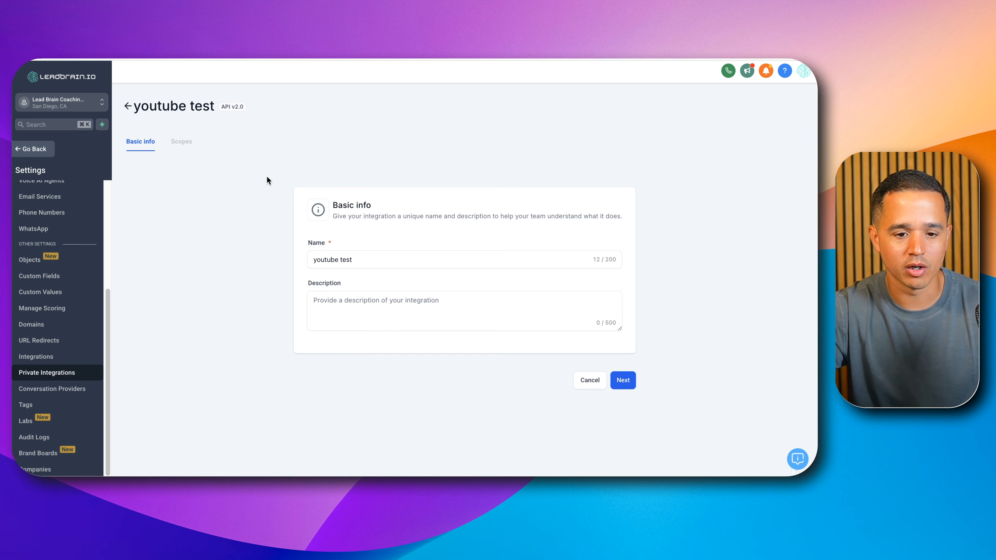
{"action": "left_click", "coordinate": [625, 385]}
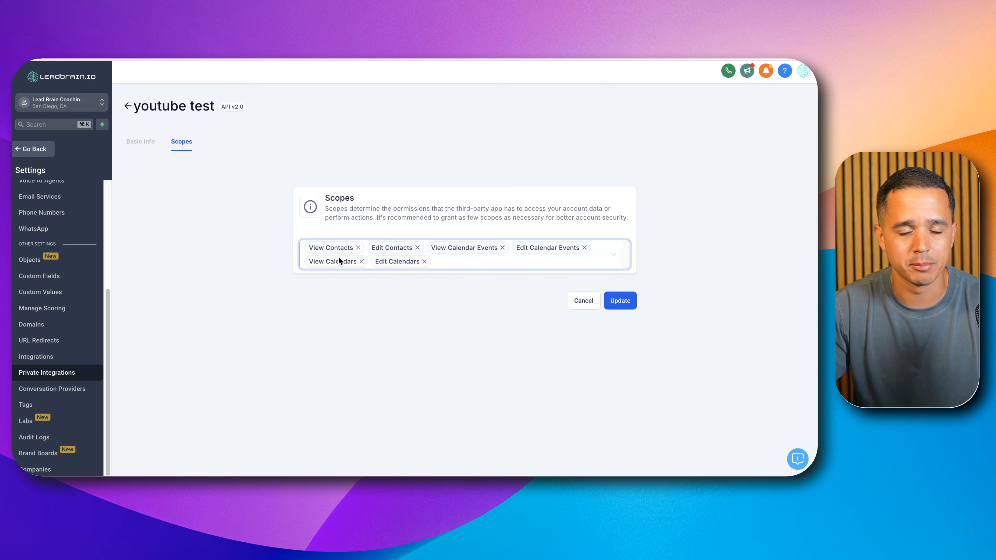
{"action": "left_click", "coordinate": [372, 159]}
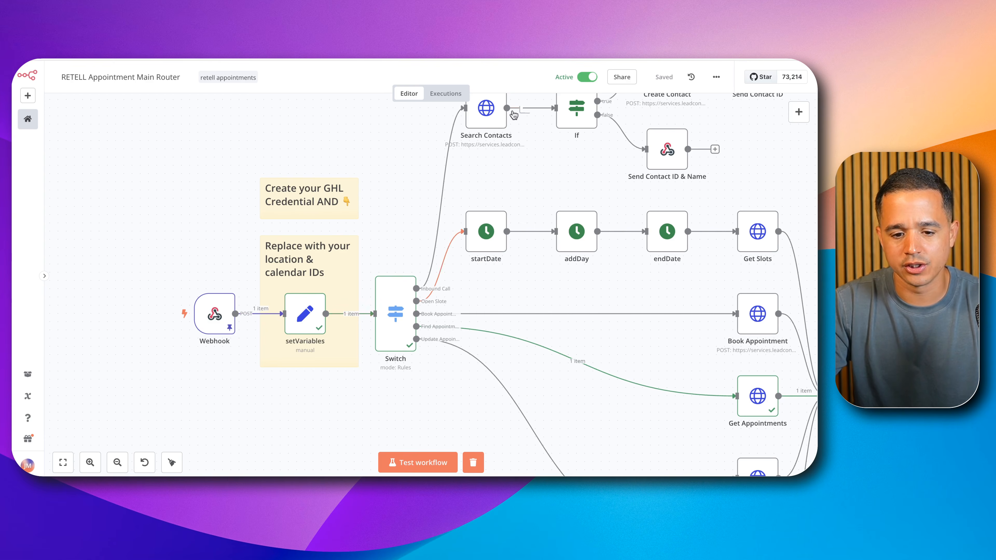
Step: Return to the n8n workflow and start a new Header Auth credential from the Search Contacts node
{"action": "double_click", "coordinate": [481, 117]}
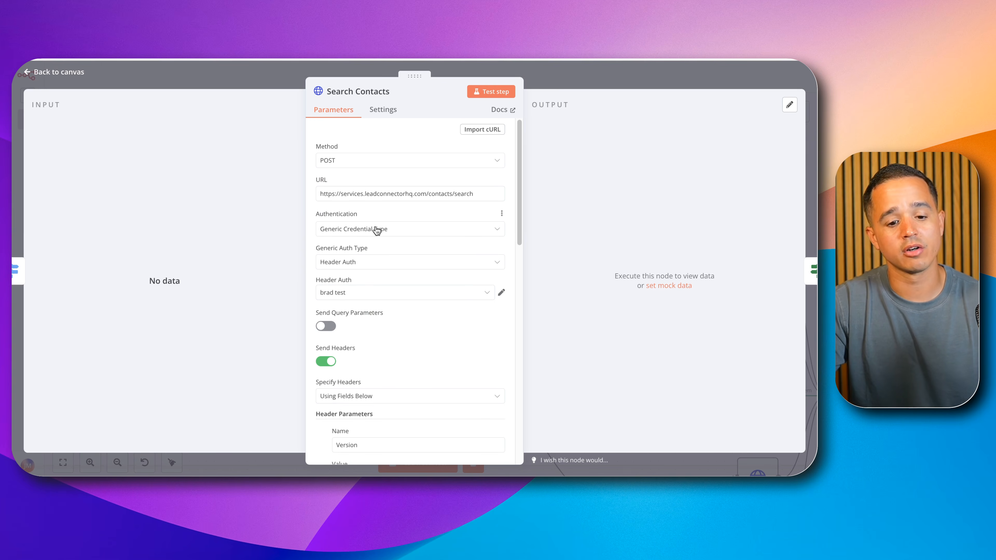
{"action": "left_click", "coordinate": [349, 294]}
{"action": "scroll", "coordinate": [372, 372], "scroll_direction": "down", "scroll_amount": 5}
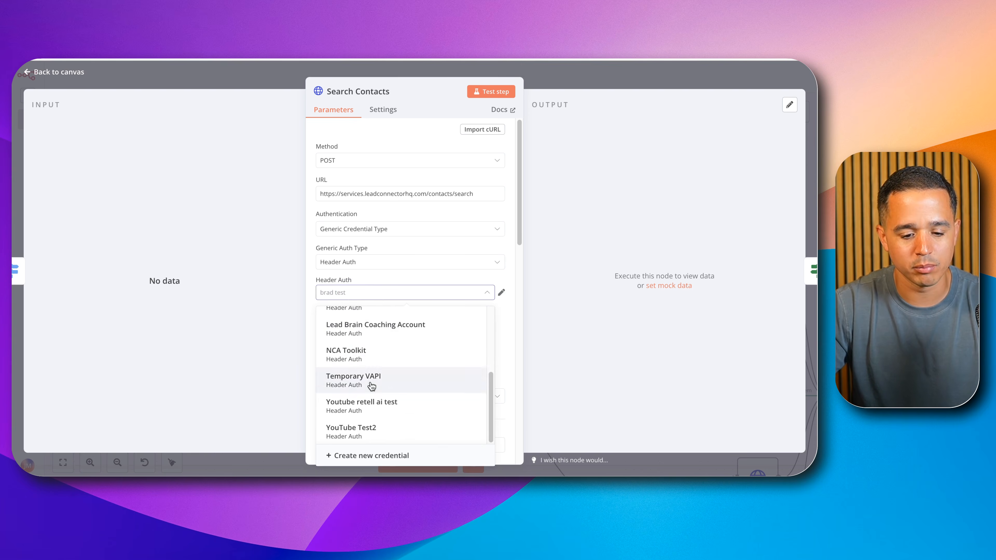
{"action": "left_click", "coordinate": [359, 456]}
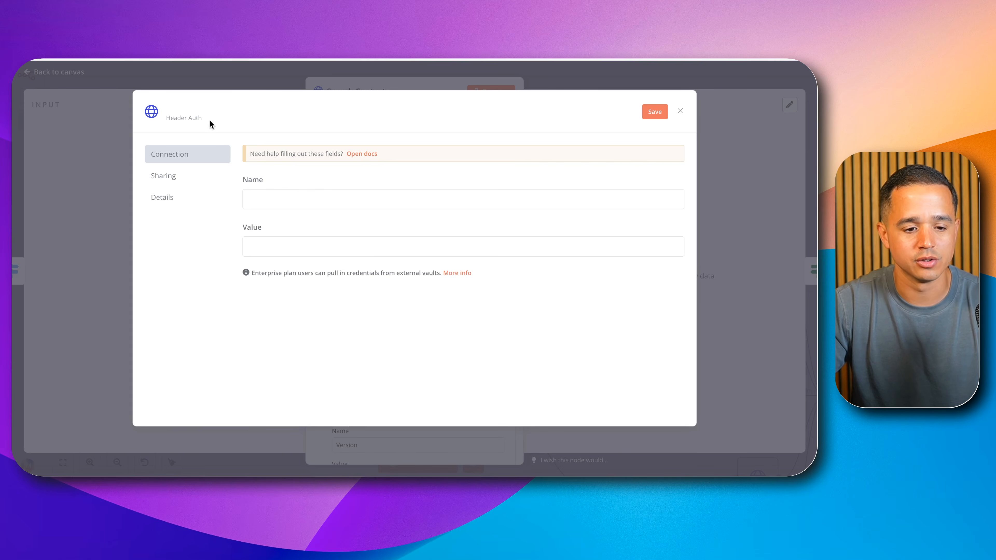
Step: Rename the new Header Auth credential to GHL Youtube Testing
{"action": "double_click", "coordinate": [190, 110]}
{"action": "triple_click", "coordinate": [243, 110]}
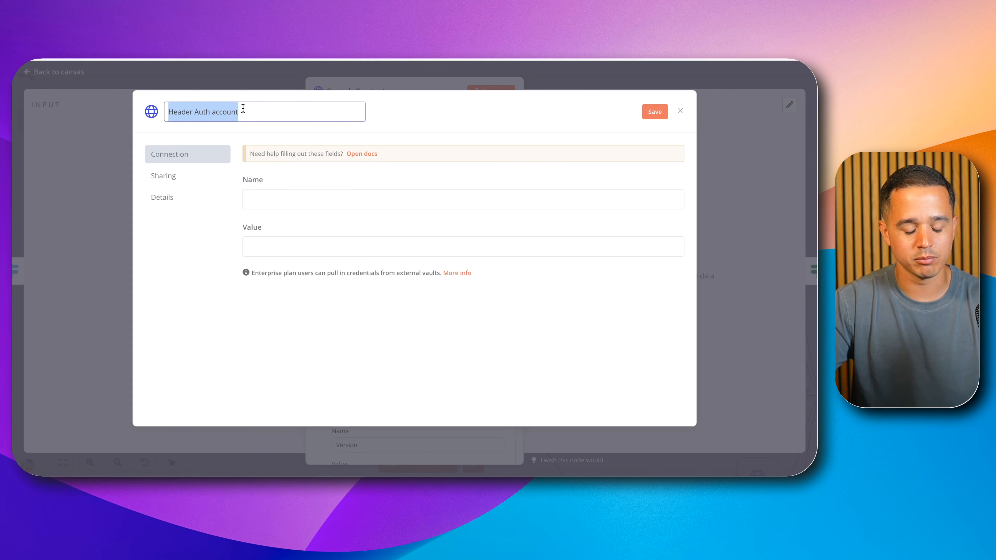
{"action": "type", "text": "G"}
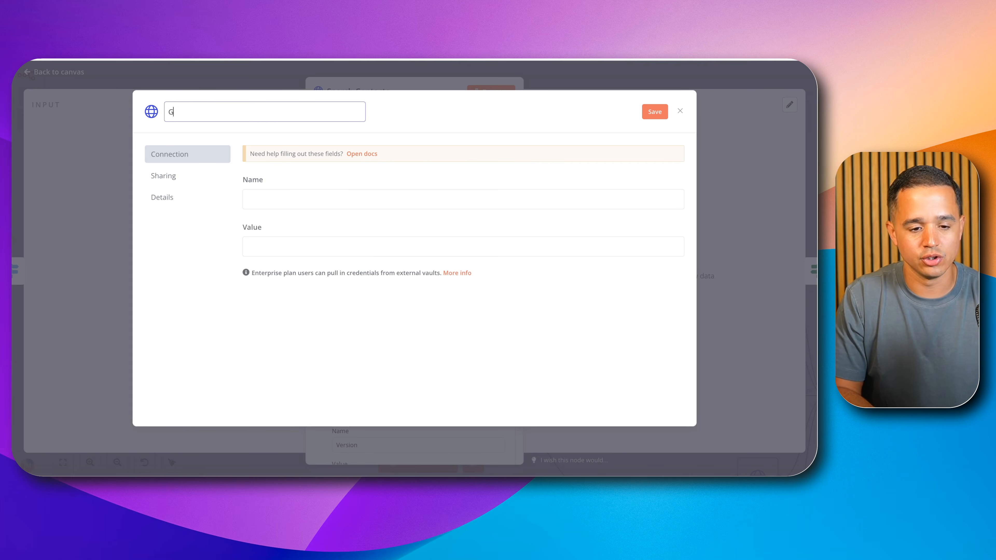
{"action": "type", "text": "HL Youtube Testing"}
Step: Set the credential's header name to Authorization
{"action": "left_click", "coordinate": [331, 199]}
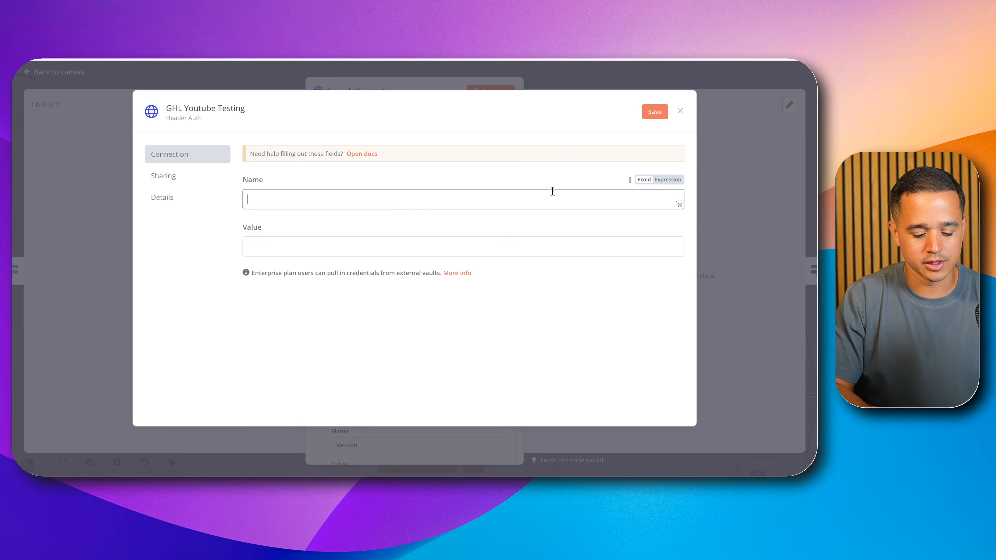
{"action": "type", "text": "Authorization"}
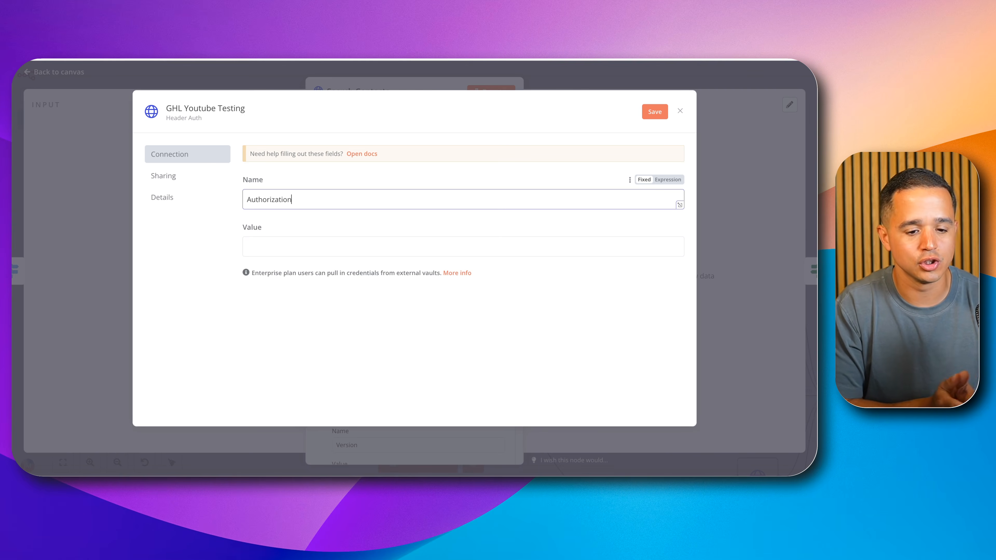
Step: Make the credential's header value an expression reading "Bearer <paste your api key>"
{"action": "left_click", "coordinate": [542, 246]}
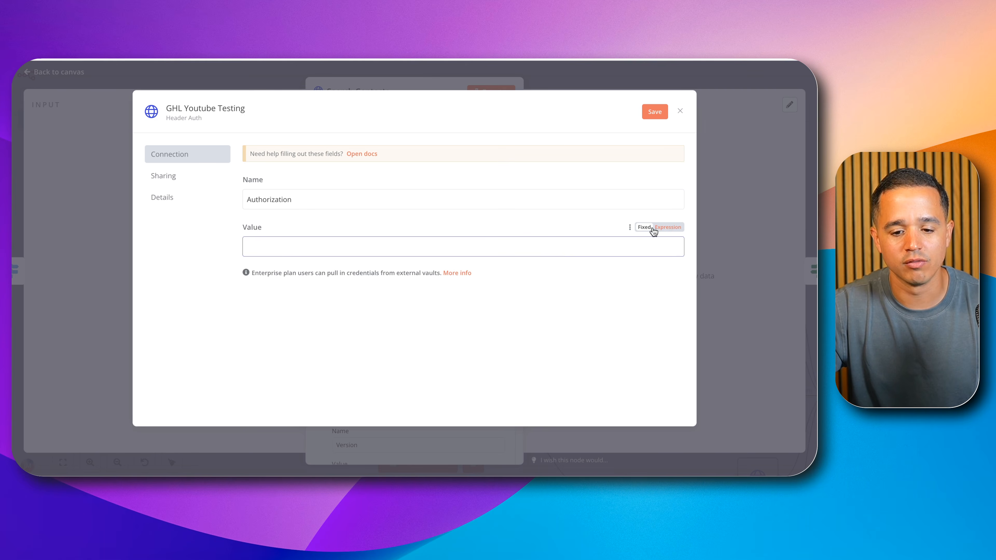
{"action": "left_click", "coordinate": [664, 229]}
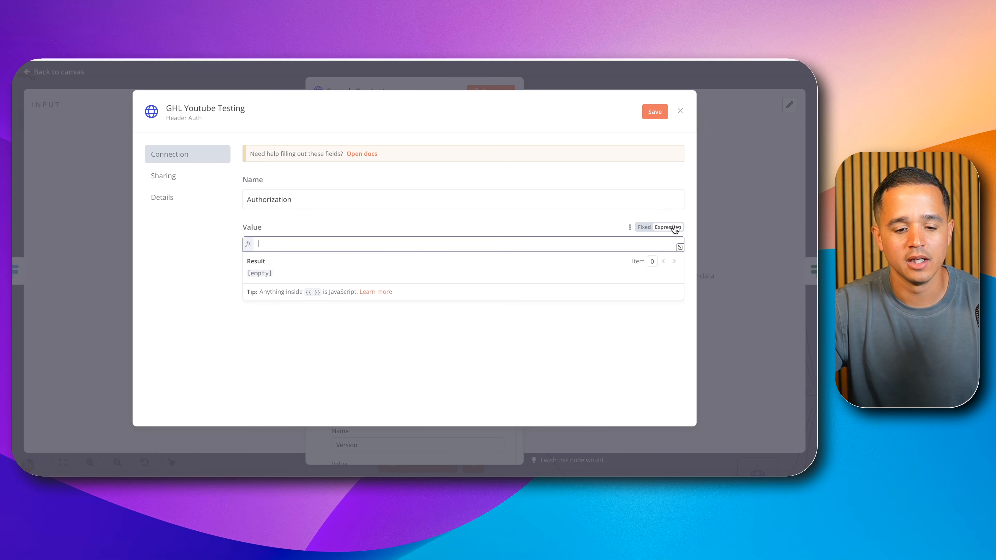
{"action": "type", "text": "Bea"}
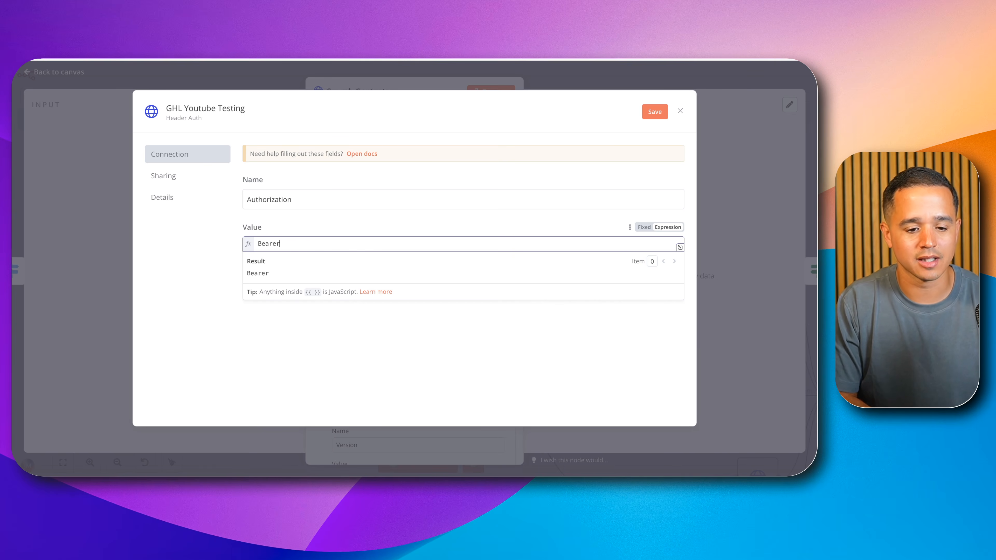
{"action": "type", "text": "rer"}
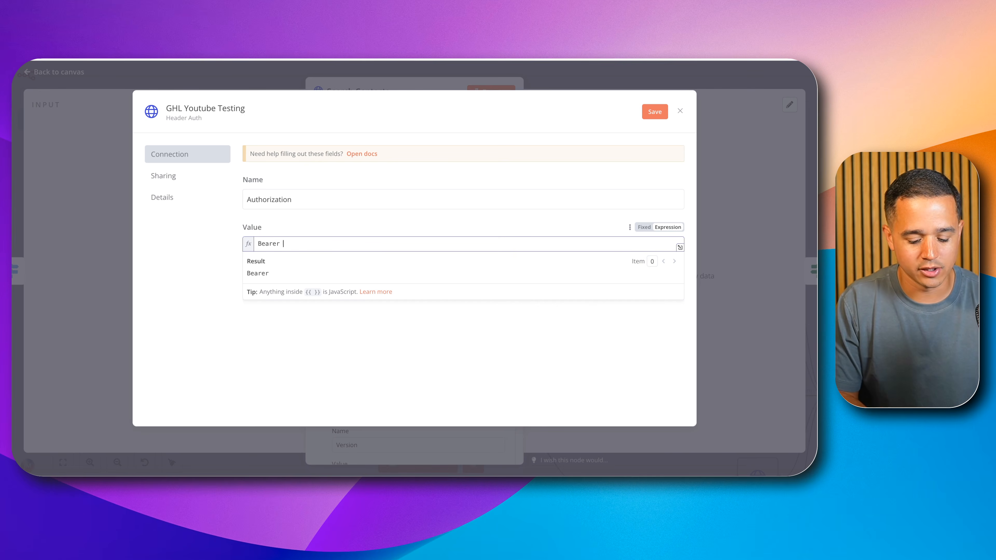
{"action": "type", "text": " <paste"}
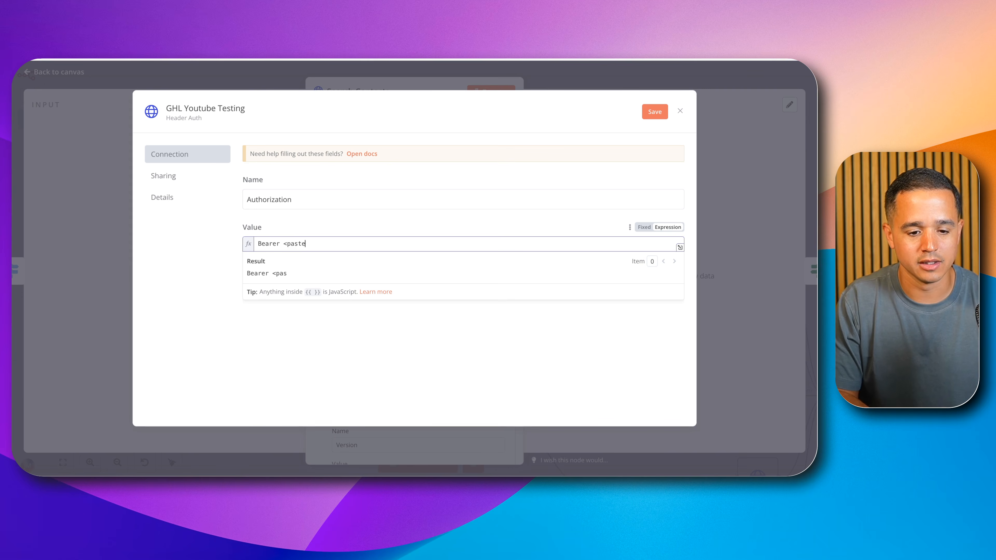
{"action": "type", "text": " your api key>"}
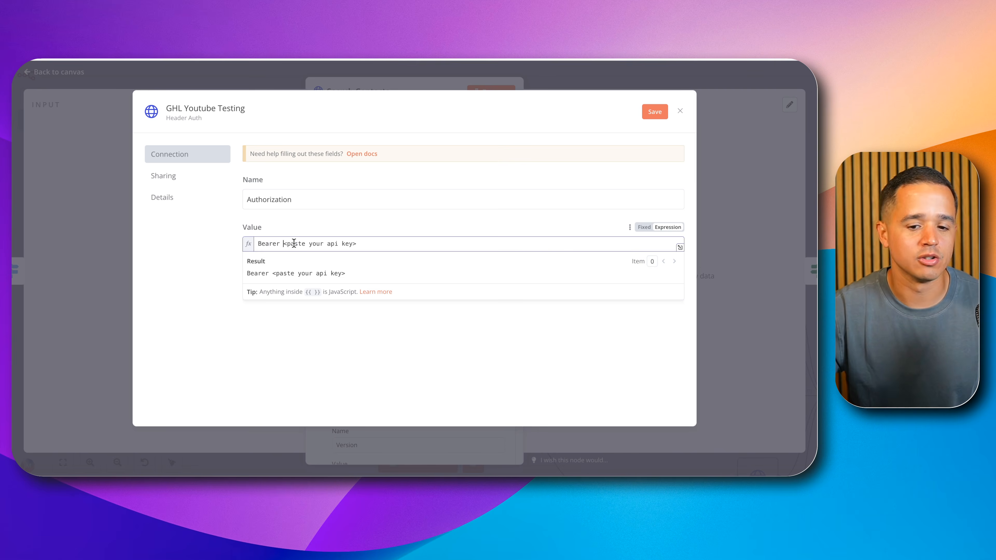
Step: Discard the unsaved GHL Youtube Testing credential and return to the workflow canvas
{"action": "left_click", "coordinate": [681, 112]}
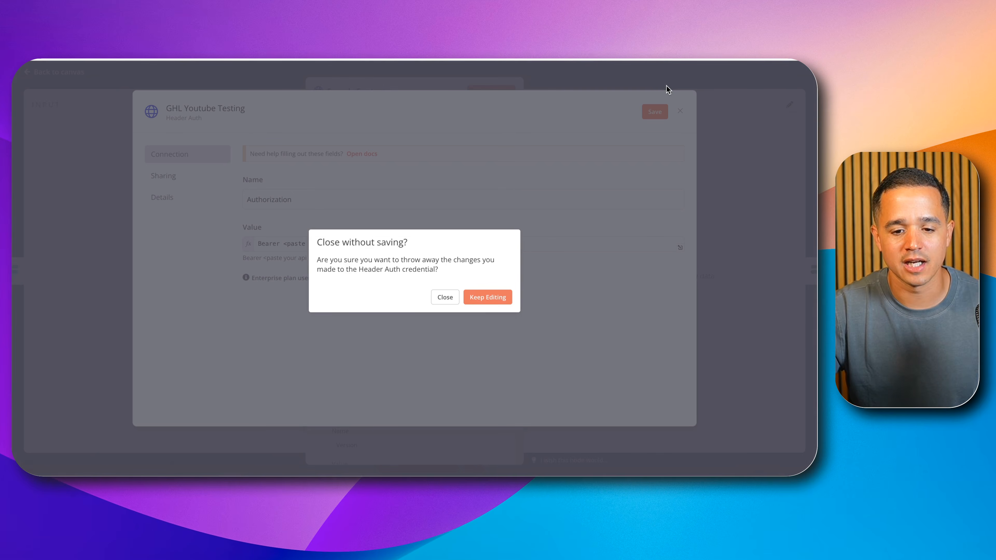
{"action": "left_click", "coordinate": [469, 299]}
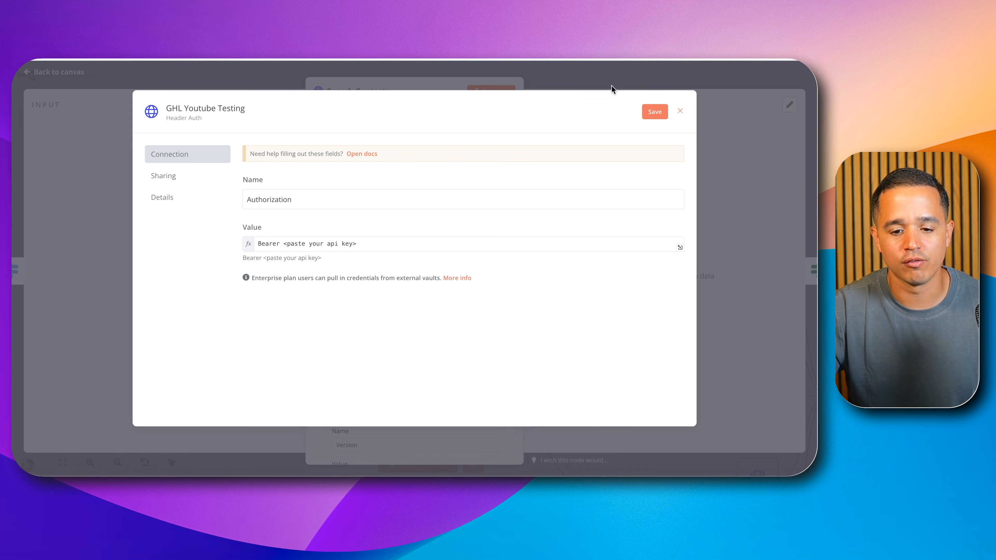
{"action": "left_click", "coordinate": [680, 111]}
{"action": "left_click", "coordinate": [454, 300]}
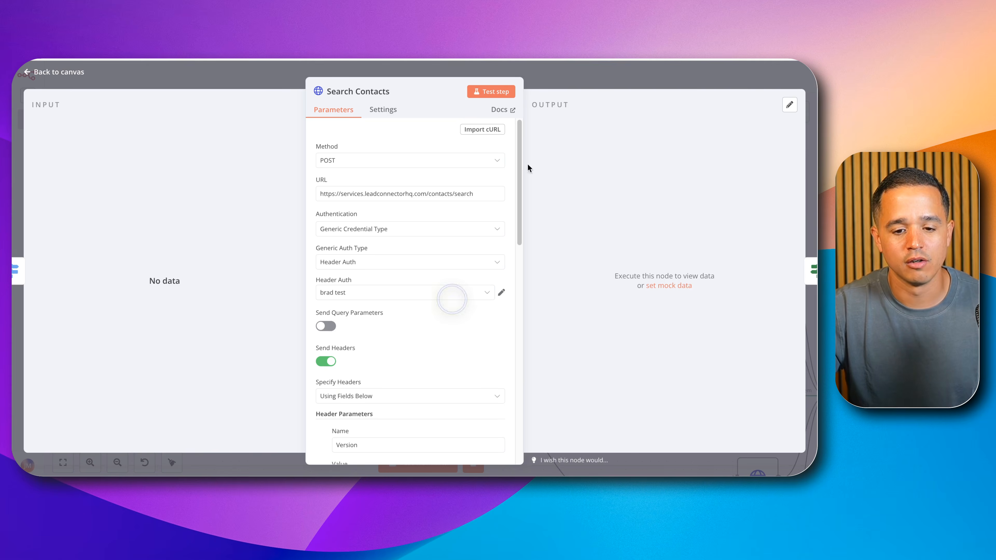
{"action": "left_click", "coordinate": [597, 75]}
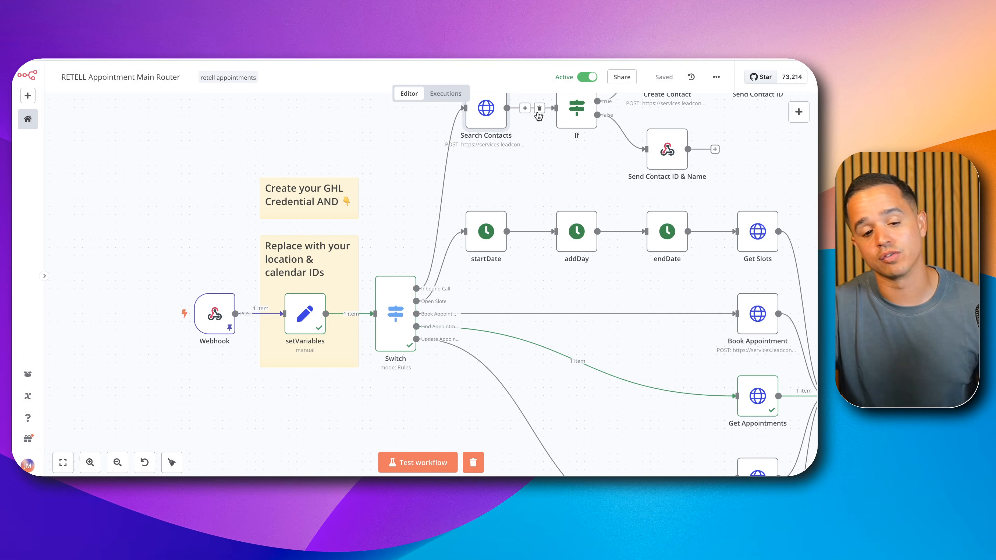
Step: Open the setVariables node and examine the values of its calendarId and locationId fields
{"action": "double_click", "coordinate": [305, 318]}
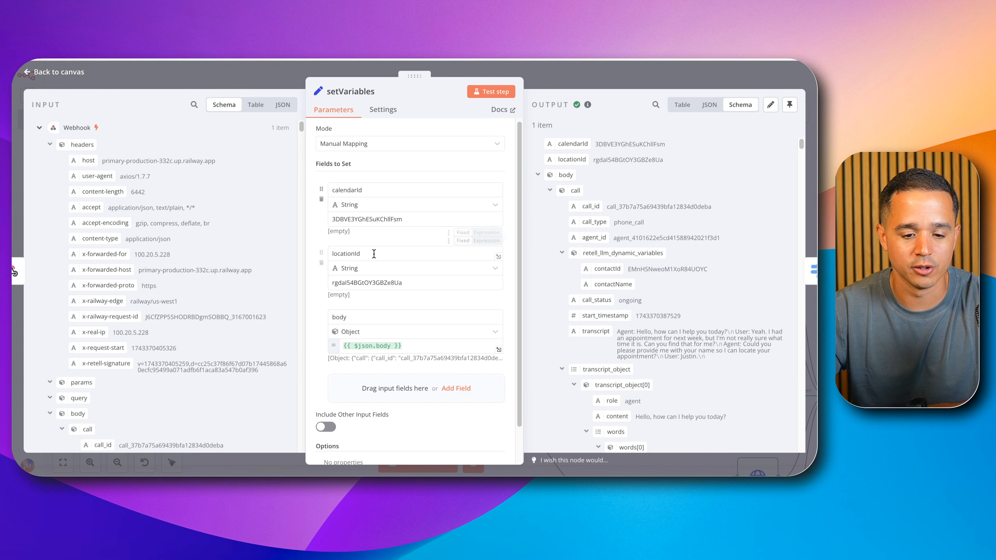
{"action": "scroll", "coordinate": [375, 259], "scroll_direction": "down", "scroll_amount": 1}
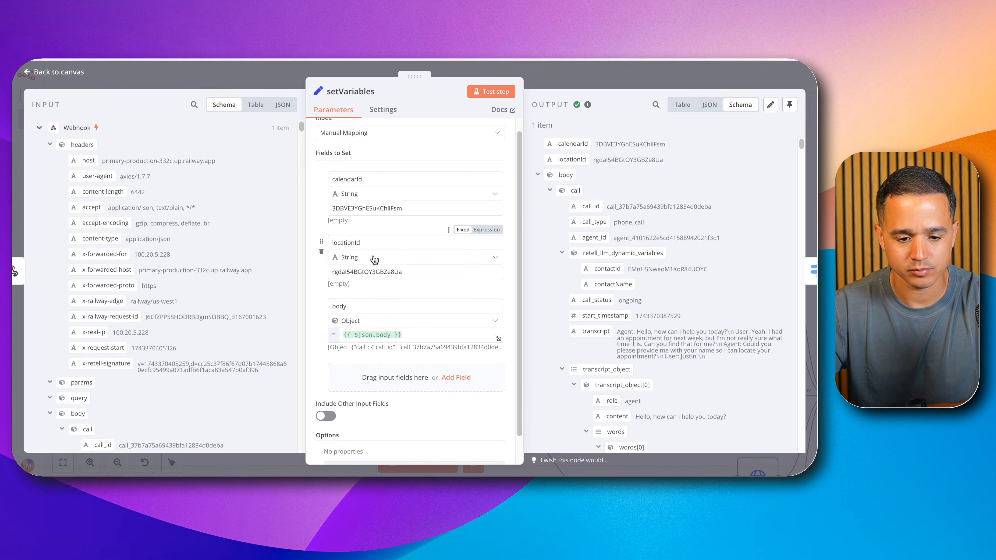
{"action": "double_click", "coordinate": [360, 208]}
{"action": "double_click", "coordinate": [377, 272]}
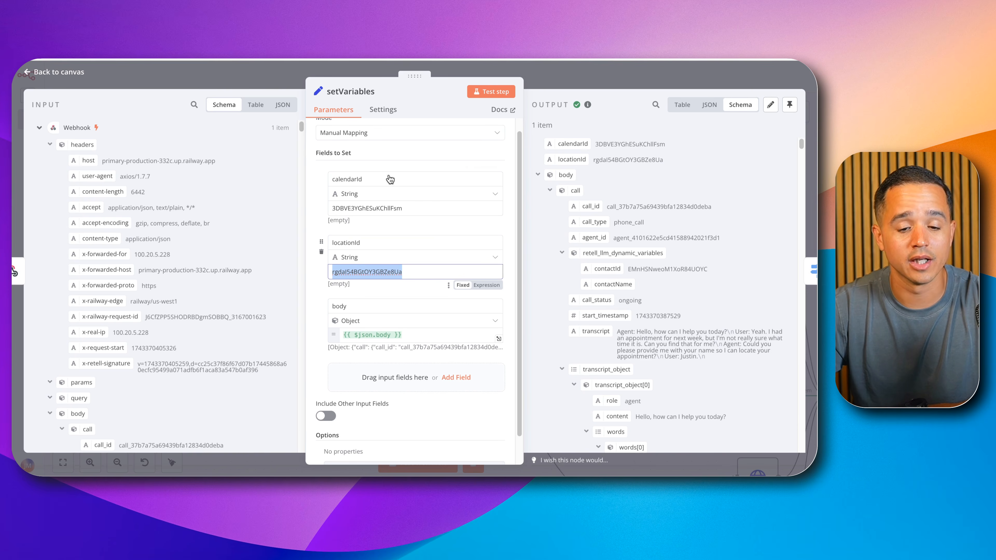
{"action": "left_click", "coordinate": [376, 208]}
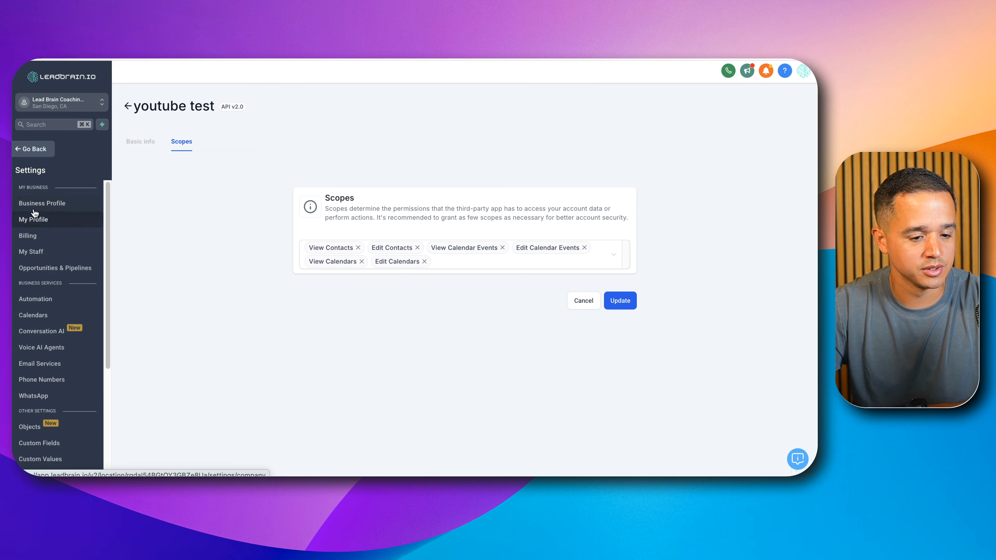
Step: Copy the Real AI Calendar's ID from the GHL calendar settings and select the calendarId value in setVariables
{"action": "left_click", "coordinate": [43, 315]}
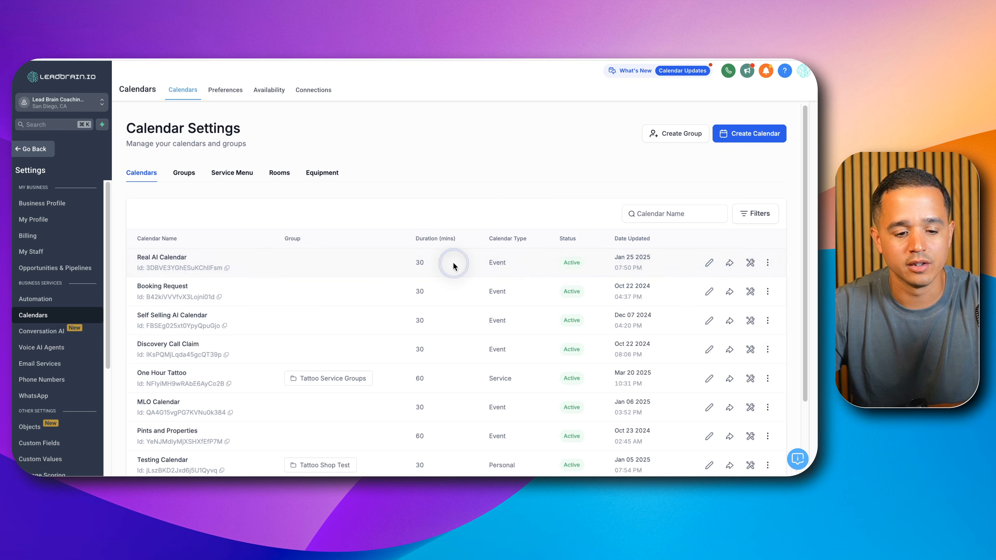
{"action": "left_click", "coordinate": [459, 241]}
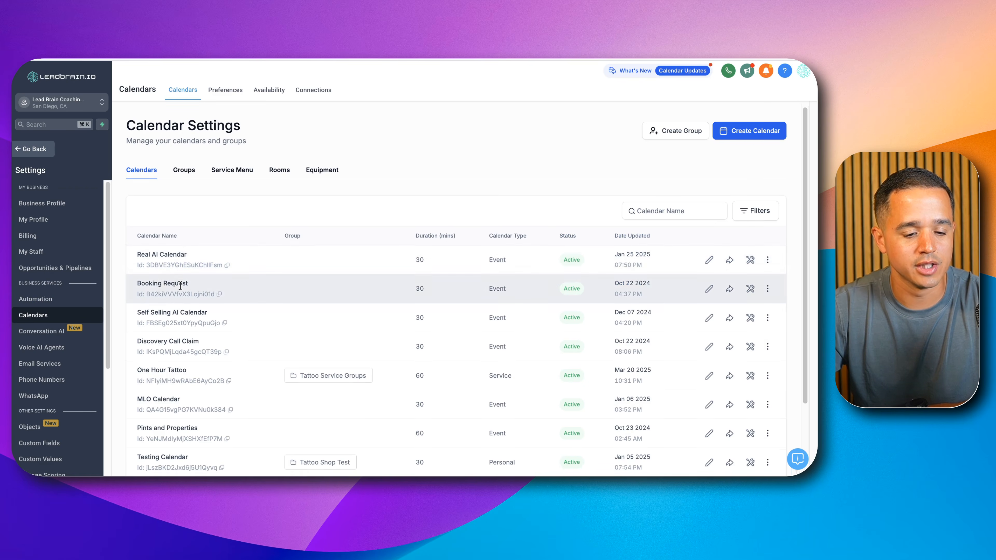
{"action": "scroll", "coordinate": [196, 306], "scroll_direction": "down", "scroll_amount": 2}
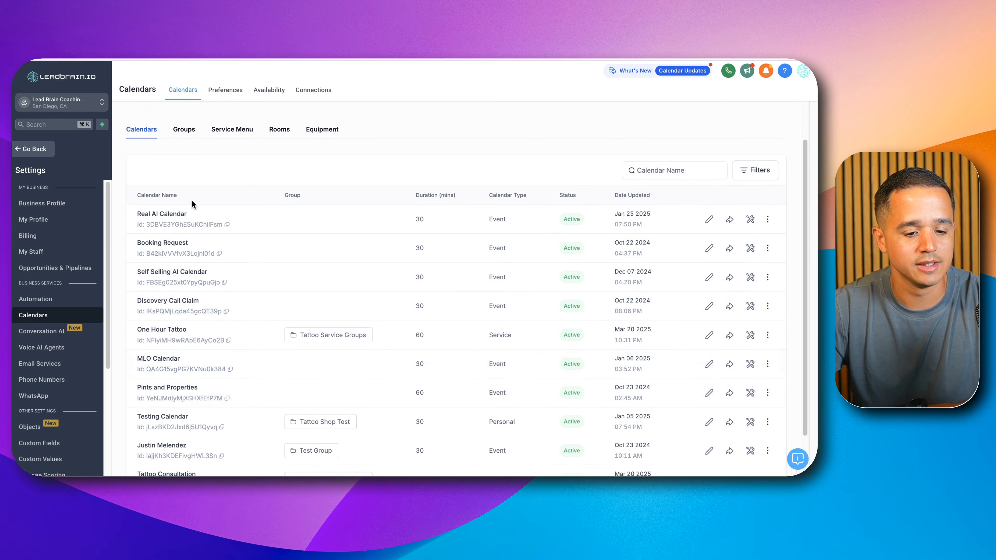
{"action": "scroll", "coordinate": [223, 242], "scroll_direction": "up", "scroll_amount": 1}
{"action": "left_click", "coordinate": [227, 244]}
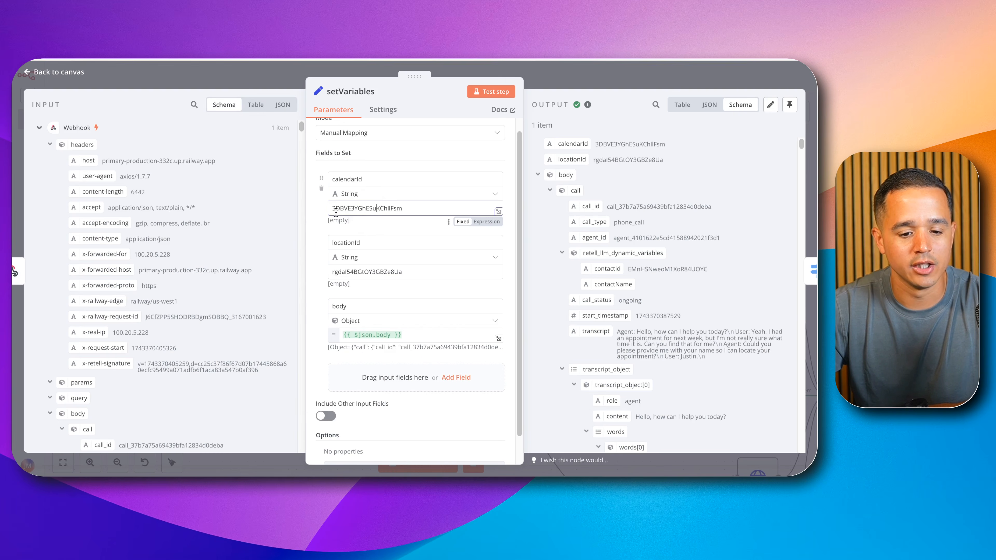
{"action": "double_click", "coordinate": [364, 212]}
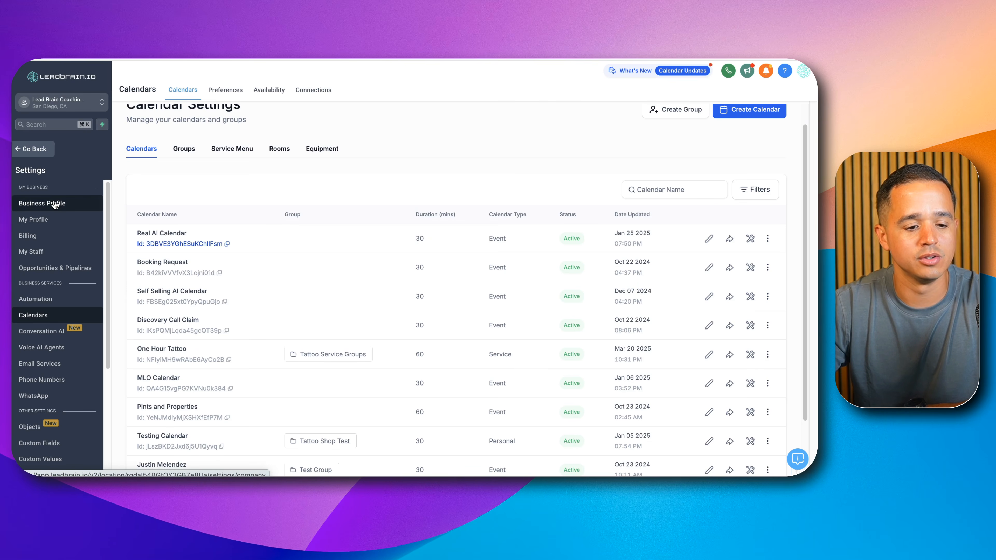
Step: Copy the Location ID from the GHL business profile, then select the locationId value in setVariables and leave the node
{"action": "left_click", "coordinate": [55, 203]}
{"action": "triple_click", "coordinate": [325, 168]}
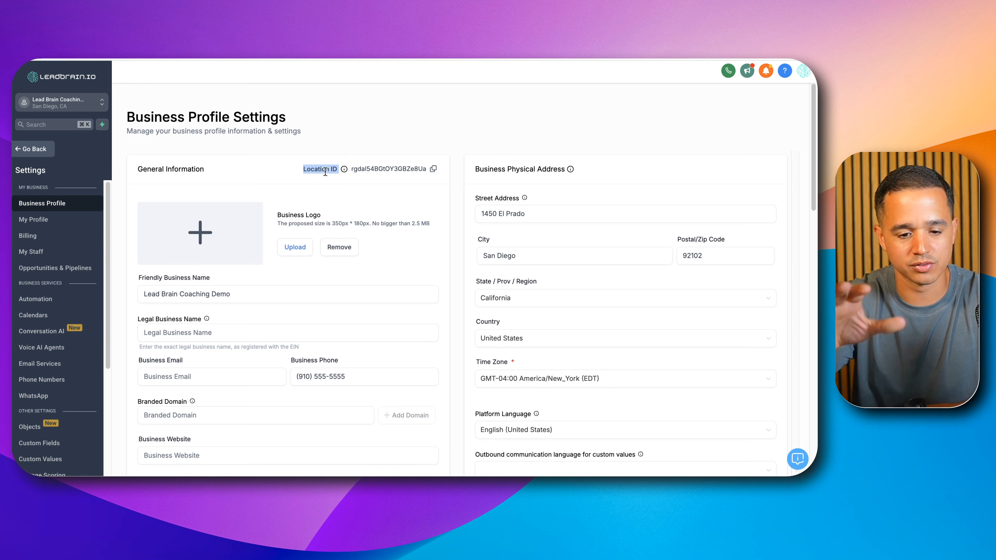
{"action": "left_click", "coordinate": [433, 169]}
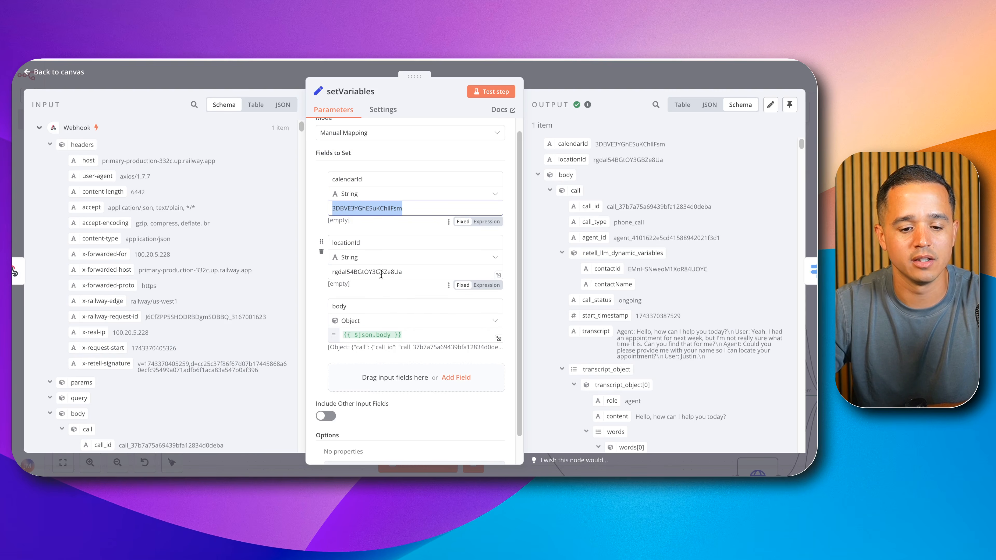
{"action": "double_click", "coordinate": [383, 274]}
{"action": "left_click", "coordinate": [554, 82]}
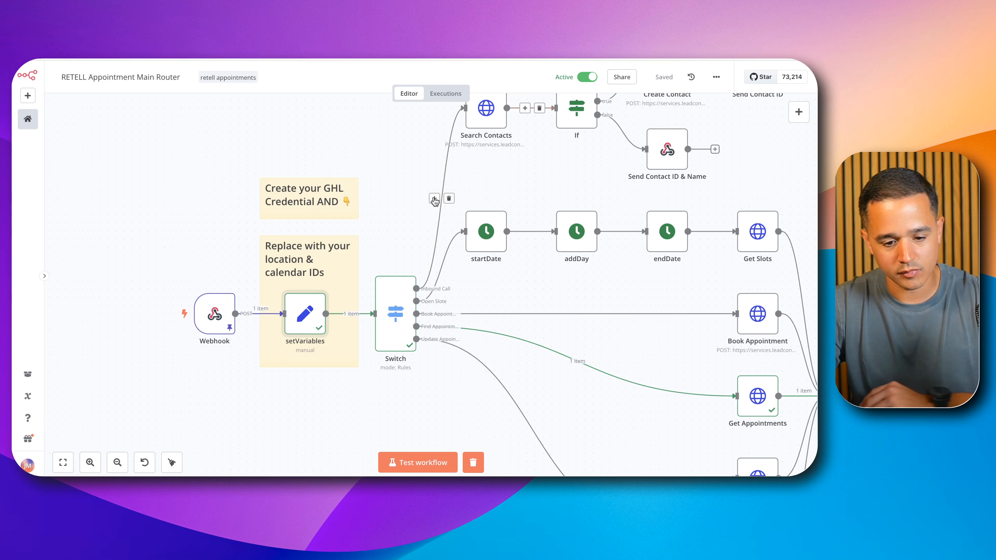
Step: Copy the Webhook node's production URL and its test URL, then return to the canvas
{"action": "scroll", "coordinate": [394, 262], "scroll_direction": "down", "scroll_amount": 1}
{"action": "scroll", "coordinate": [359, 288], "scroll_direction": "down", "scroll_amount": 2}
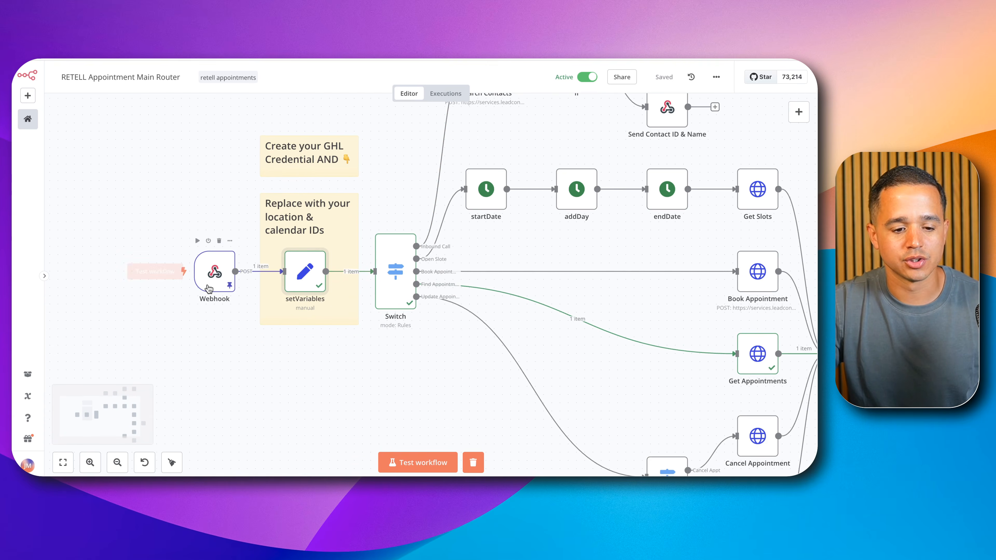
{"action": "double_click", "coordinate": [214, 275]}
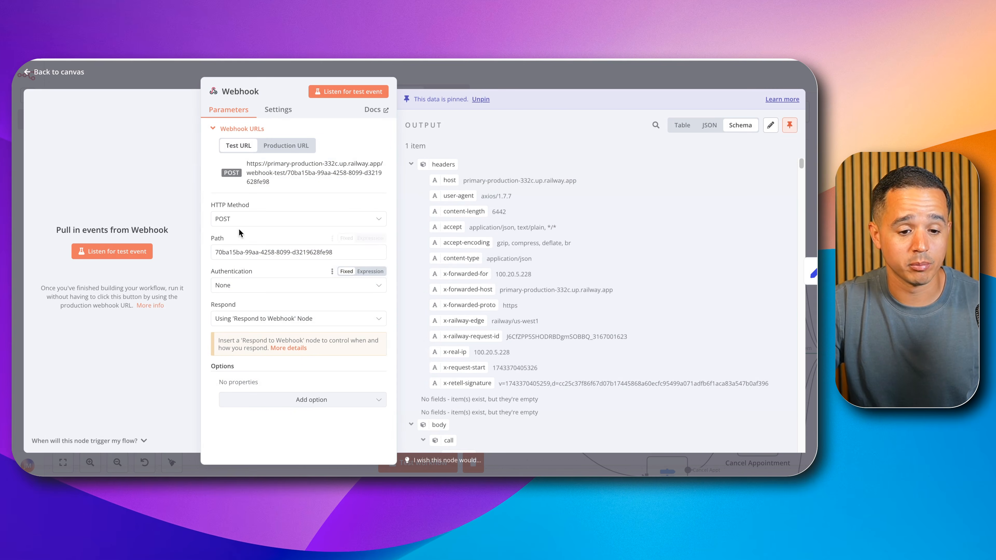
{"action": "left_click", "coordinate": [284, 148]}
{"action": "left_click", "coordinate": [273, 169]}
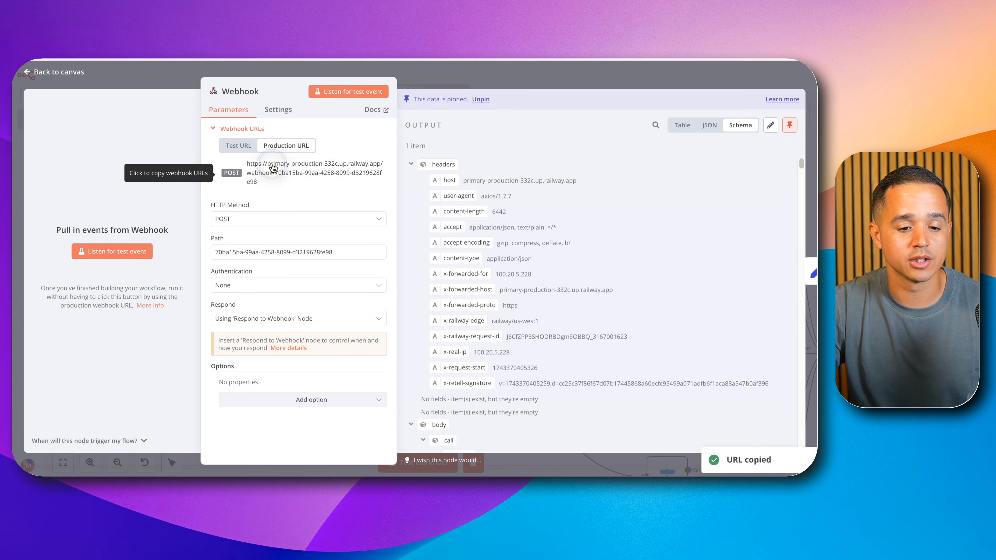
{"action": "left_click", "coordinate": [246, 150]}
{"action": "left_click", "coordinate": [265, 171]}
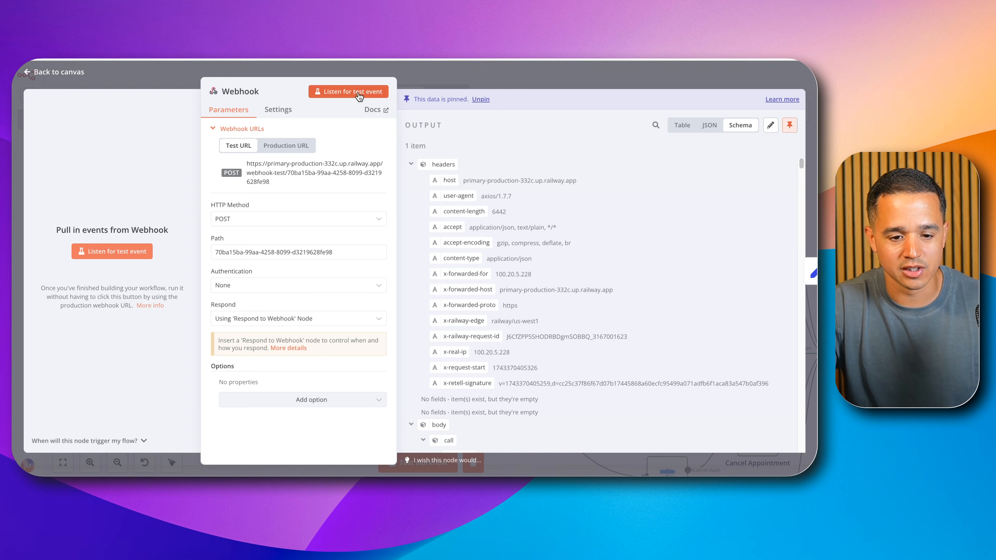
{"action": "left_click", "coordinate": [205, 73]}
Step: Clear the workflow's execution data and unpin the Webhook node's sample data, checking the node's output
{"action": "left_click", "coordinate": [473, 462]}
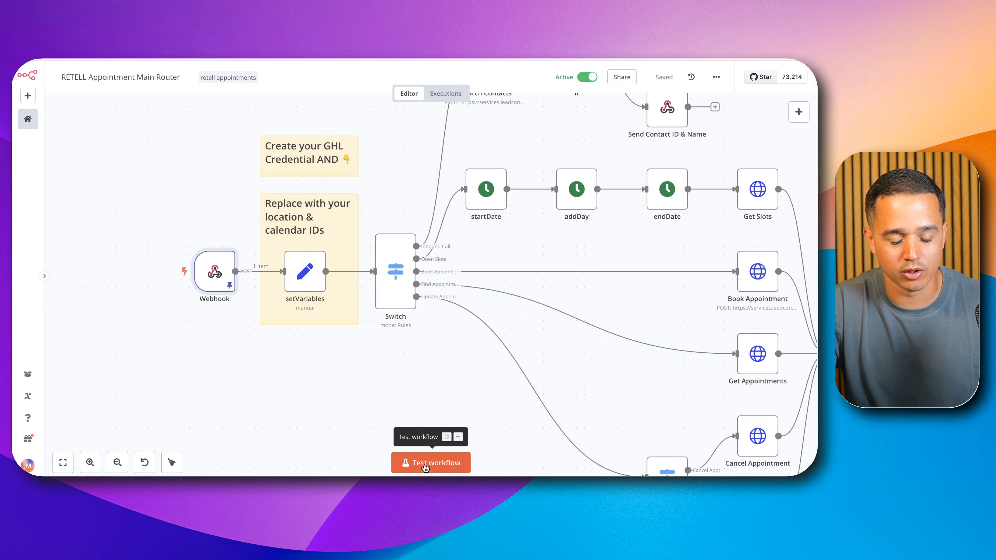
{"action": "left_click", "coordinate": [225, 281]}
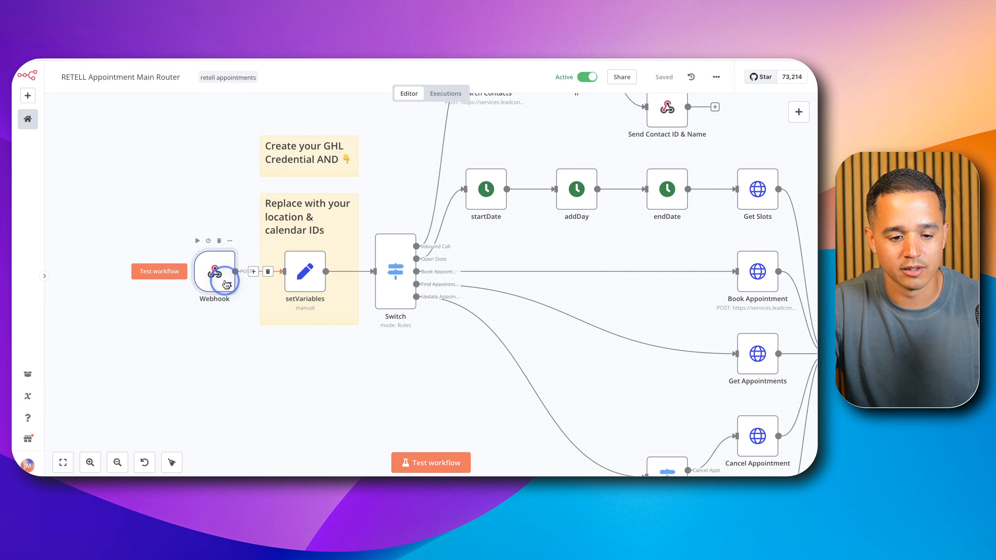
{"action": "double_click", "coordinate": [226, 283]}
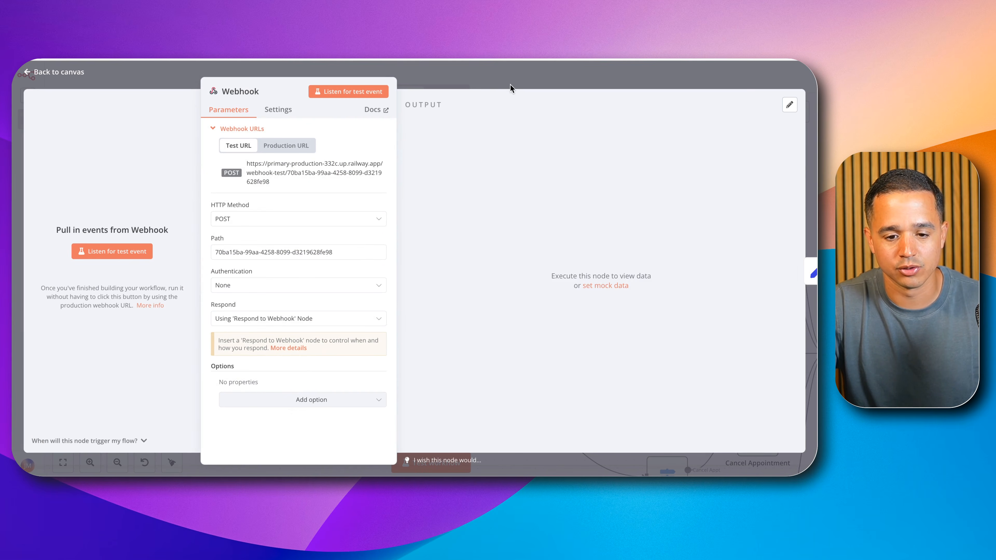
{"action": "left_click", "coordinate": [509, 84]}
Step: Start a workflow test so the Webhook node listens for a test event, and stop the listening
{"action": "left_click", "coordinate": [430, 457]}
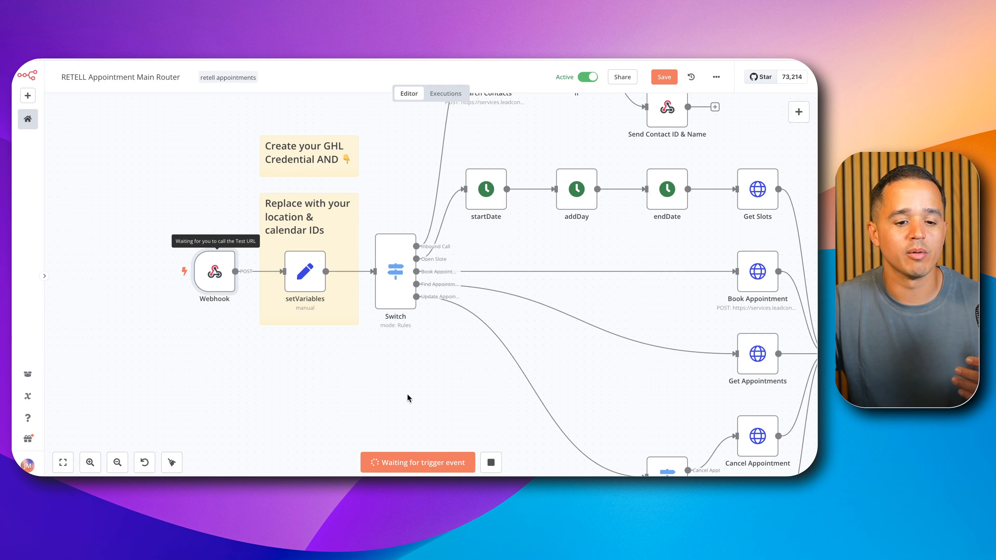
{"action": "double_click", "coordinate": [218, 275]}
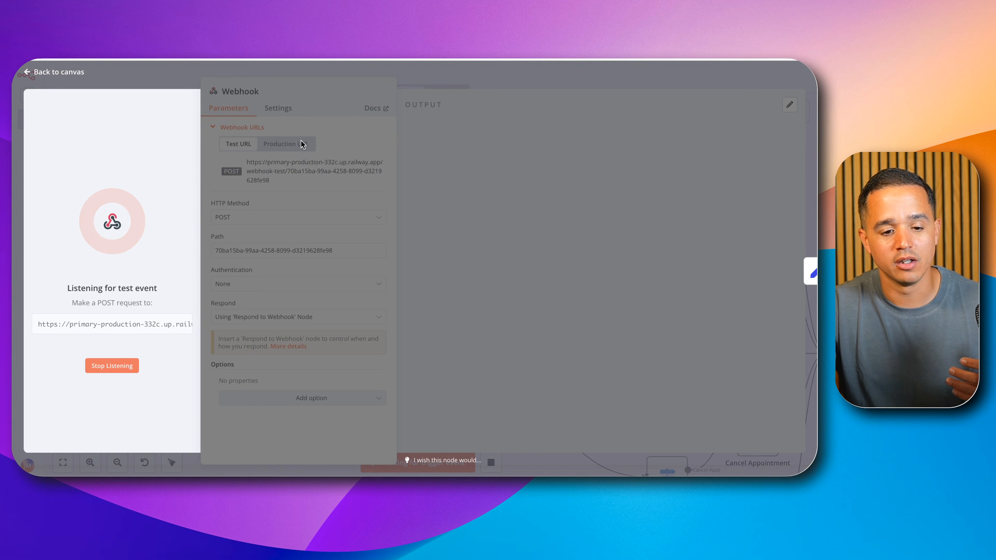
{"action": "left_click", "coordinate": [111, 366]}
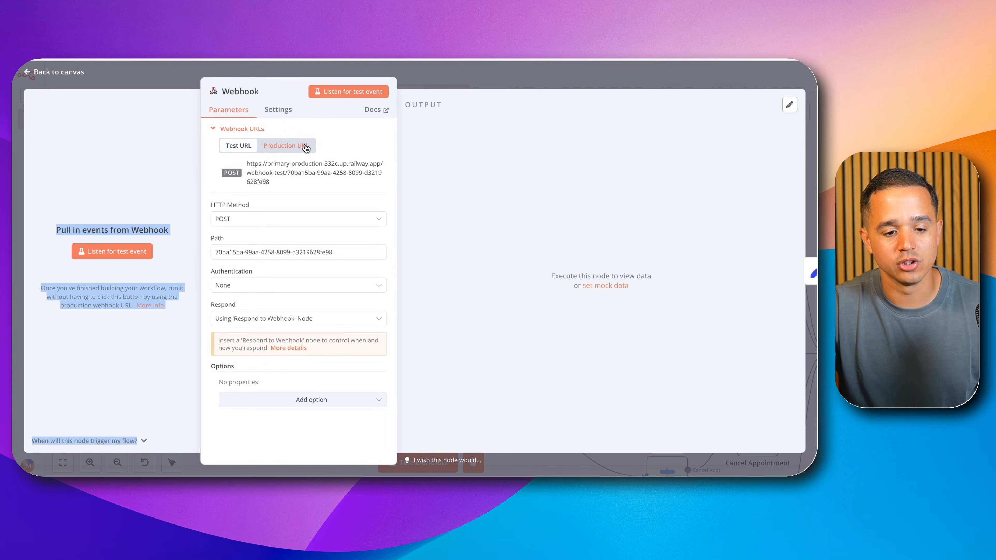
{"action": "left_click", "coordinate": [524, 89]}
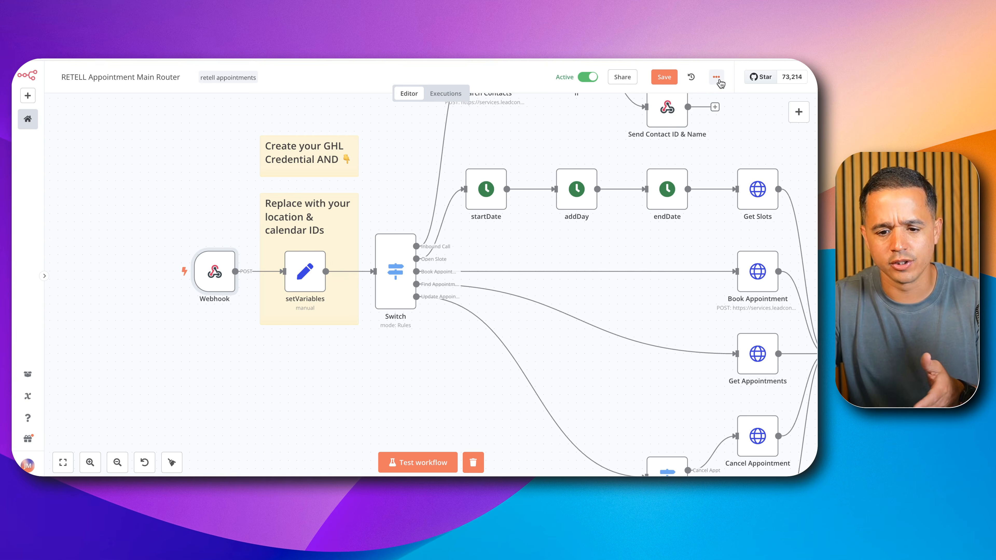
Step: Open the file picker for importing a workflow from a file and dismiss it
{"action": "left_click", "coordinate": [27, 95]}
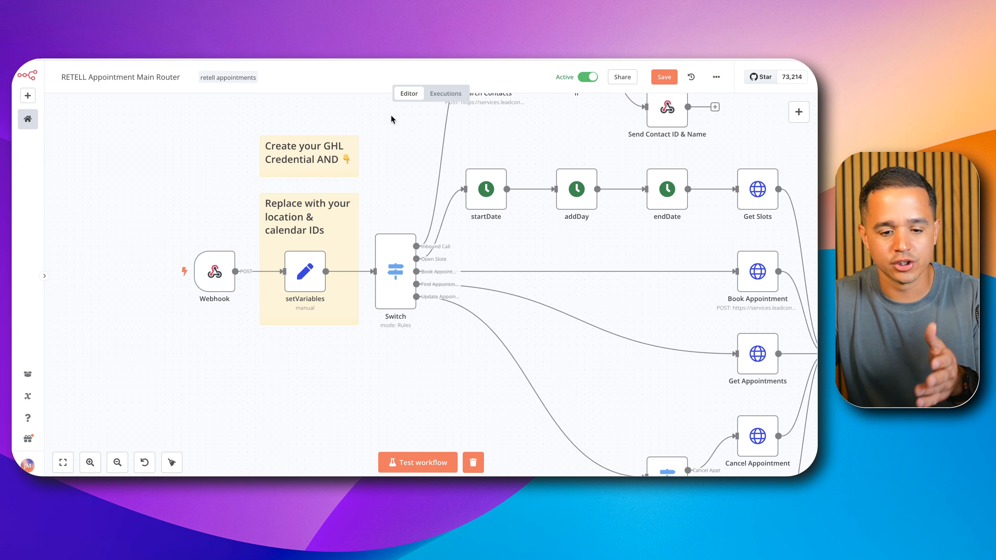
{"action": "left_click", "coordinate": [712, 77]}
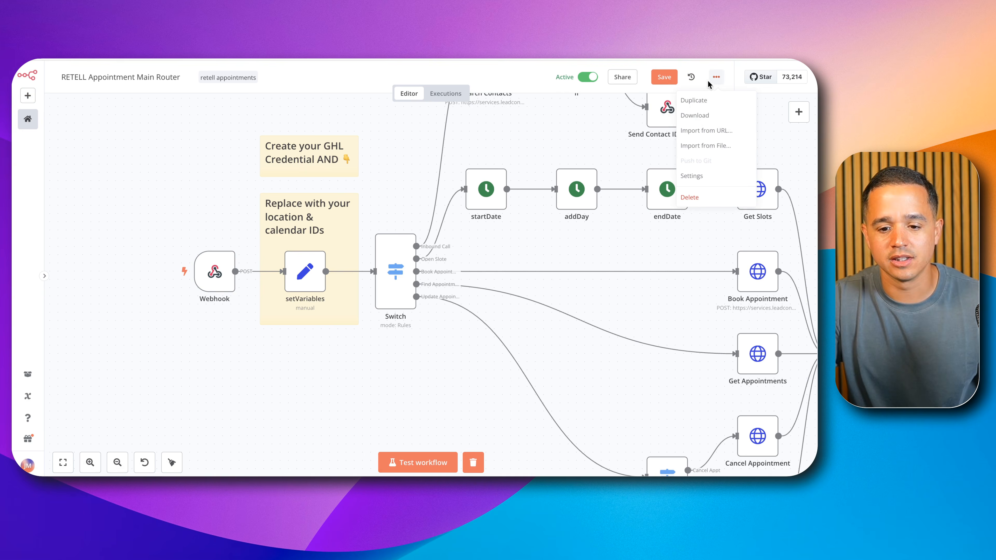
{"action": "left_click", "coordinate": [701, 145]}
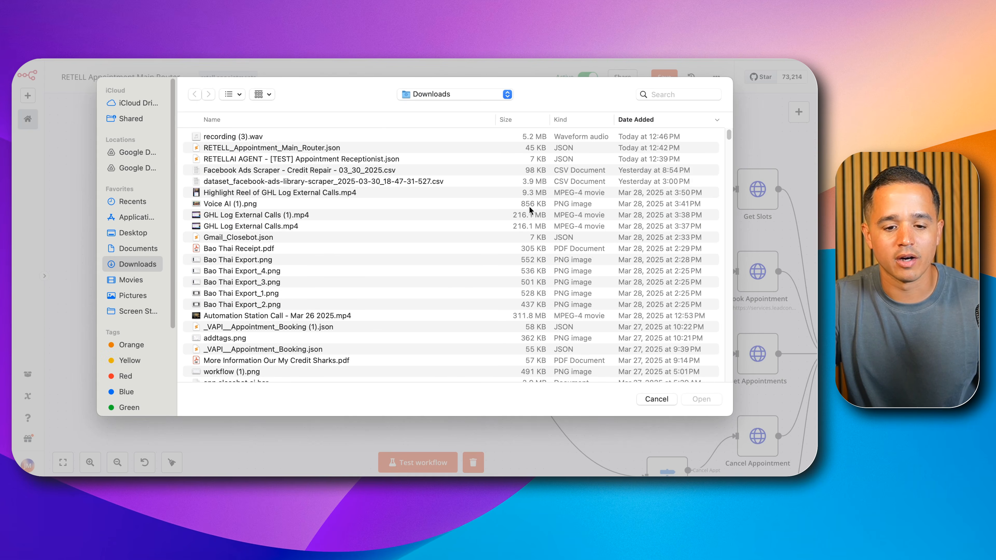
{"action": "key", "text": "Escape"}
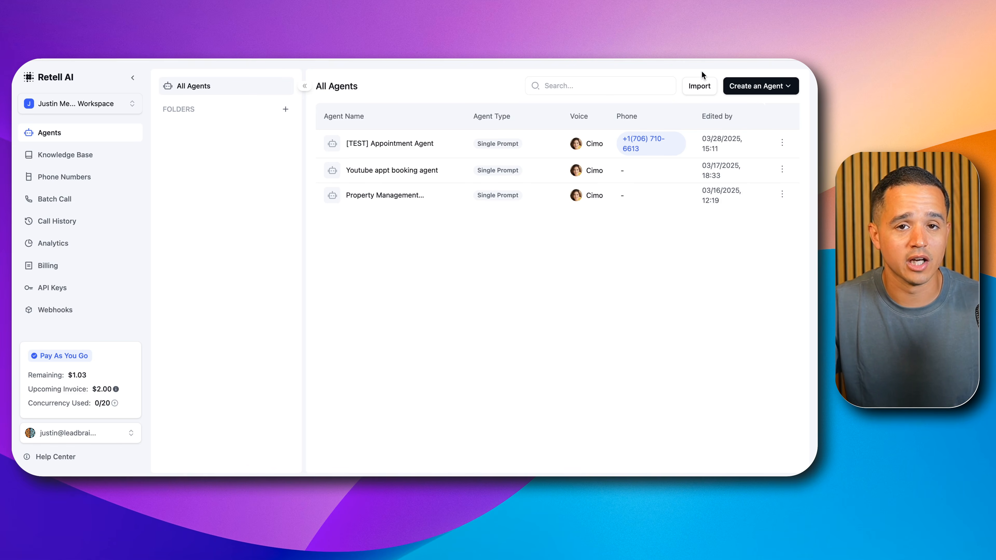
Step: In Retell AI, import the agent file "RETELLAI AGENT - [TEST] Appointment Receptionist.json" and open the imported agent
{"action": "left_click", "coordinate": [702, 86]}
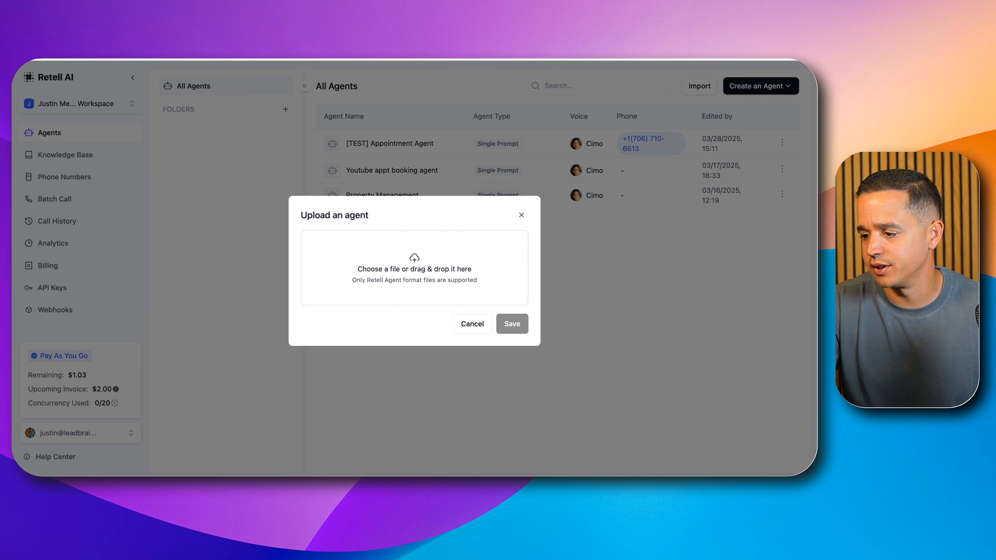
{"action": "left_click_drag", "start_coordinate": [651, 403], "coordinate": [442, 278]}
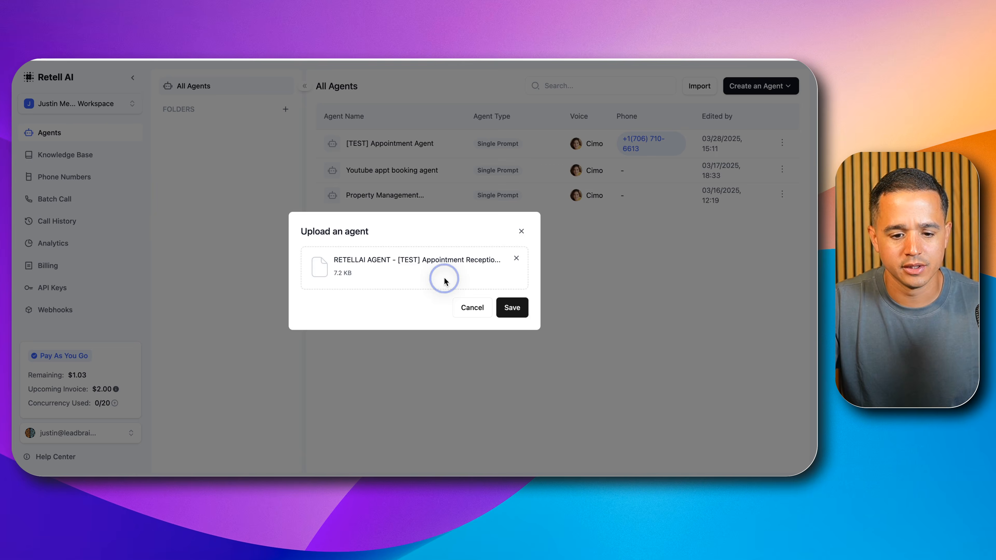
{"action": "left_click", "coordinate": [511, 310]}
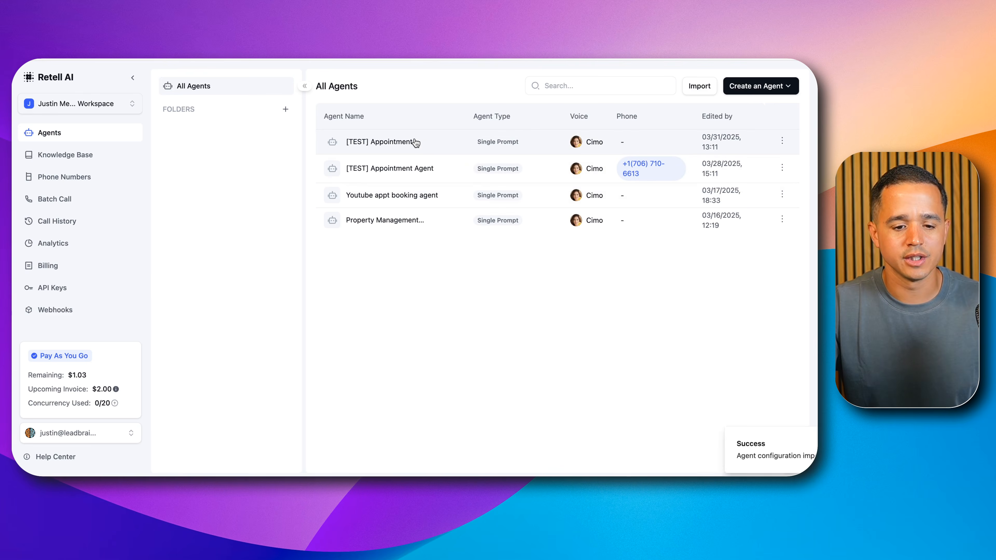
{"action": "left_click", "coordinate": [425, 142]}
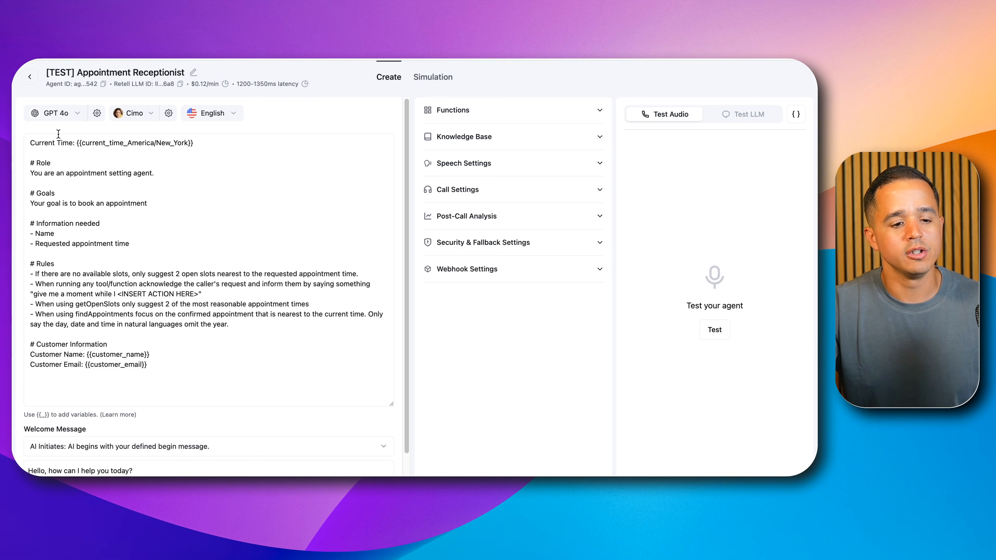
Step: Examine the agent's prompt from the current time to the customer information, and review the getOpenSlots function's parameters
{"action": "left_click_drag", "start_coordinate": [36, 142], "coordinate": [175, 358]}
{"action": "left_click", "coordinate": [202, 351]}
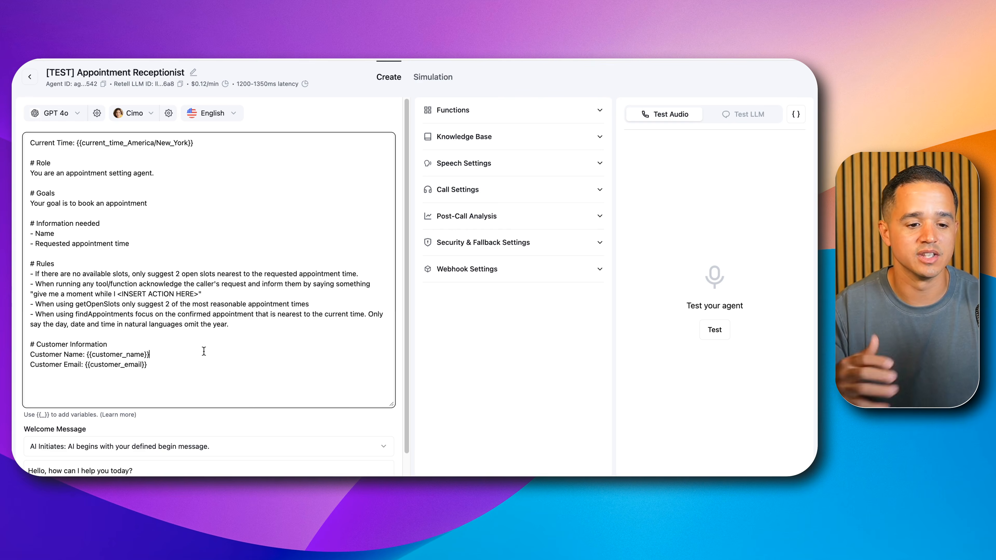
{"action": "left_click", "coordinate": [481, 114]}
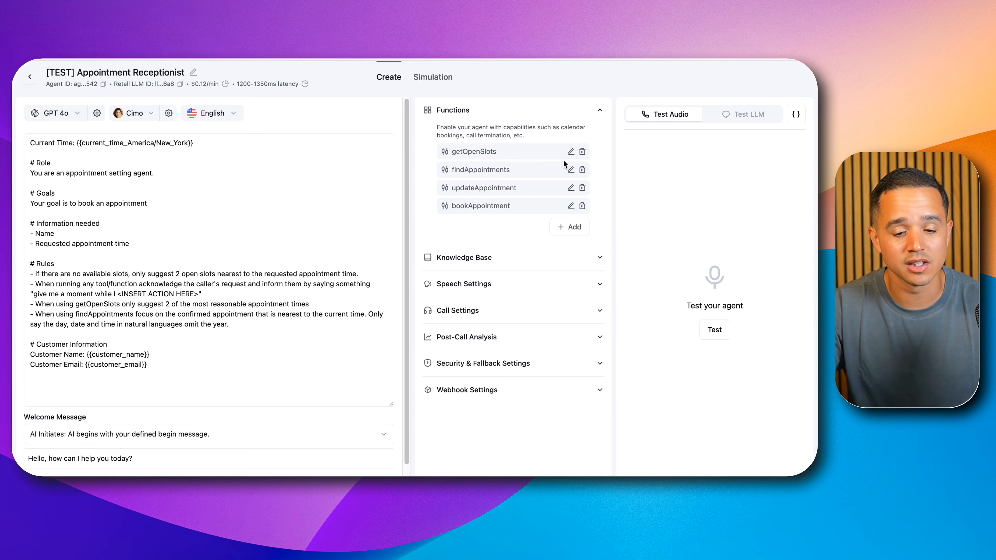
{"action": "left_click", "coordinate": [571, 152]}
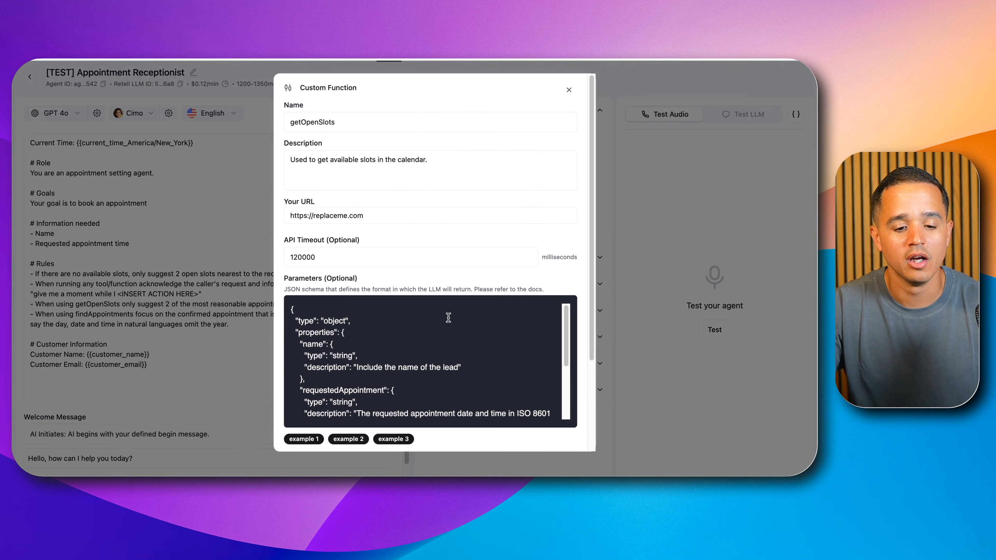
{"action": "scroll", "coordinate": [382, 322], "scroll_direction": "down", "scroll_amount": 5}
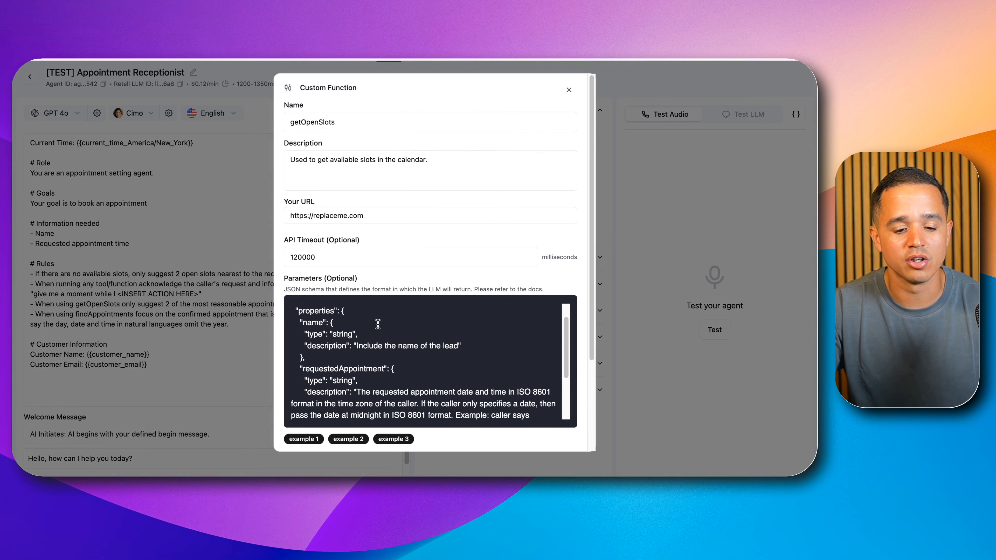
{"action": "scroll", "coordinate": [357, 360], "scroll_direction": "up", "scroll_amount": 5}
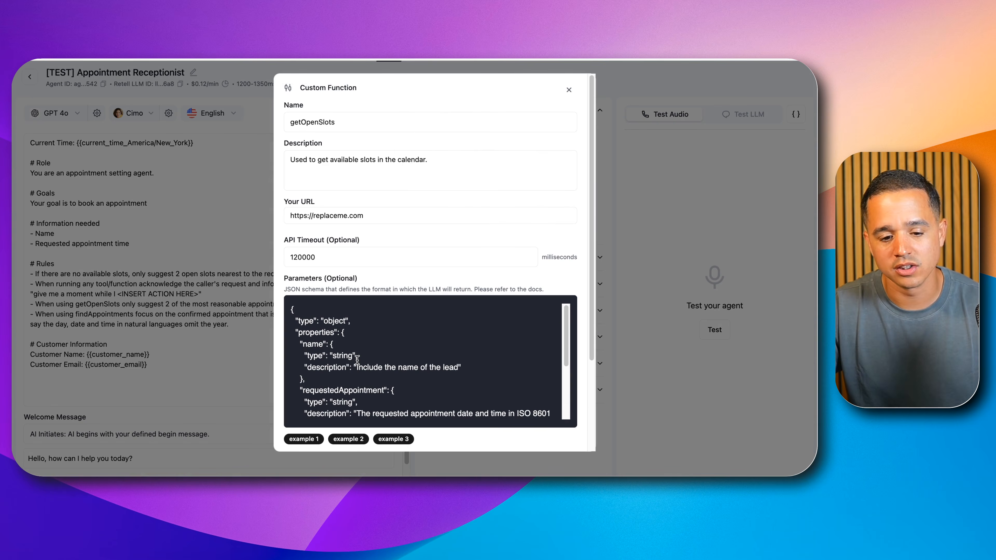
{"action": "left_click", "coordinate": [569, 91]}
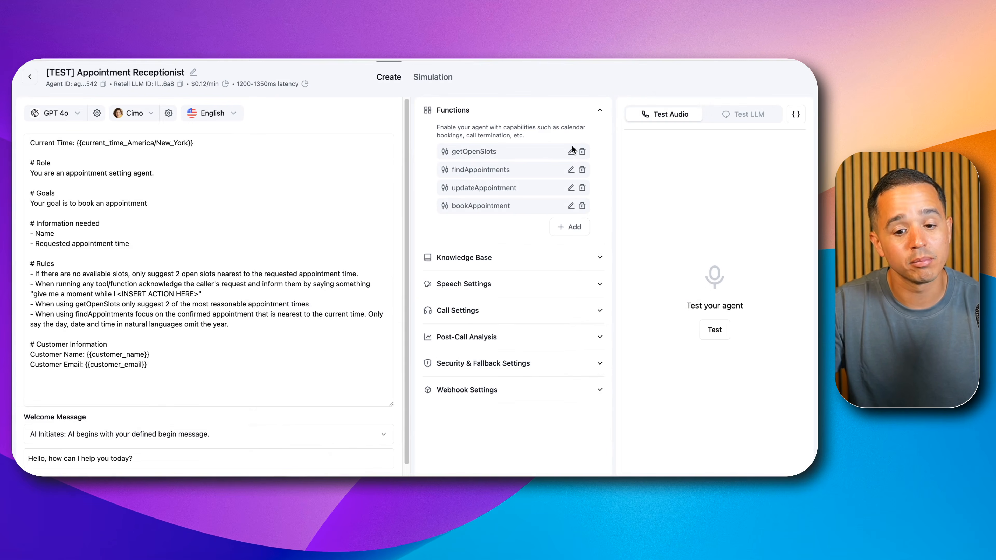
Step: Review the parameter schemas of the findAppointments and updateAppointment functions, leaving both without saving
{"action": "left_click", "coordinate": [571, 168]}
{"action": "scroll", "coordinate": [441, 354], "scroll_direction": "down", "scroll_amount": 2}
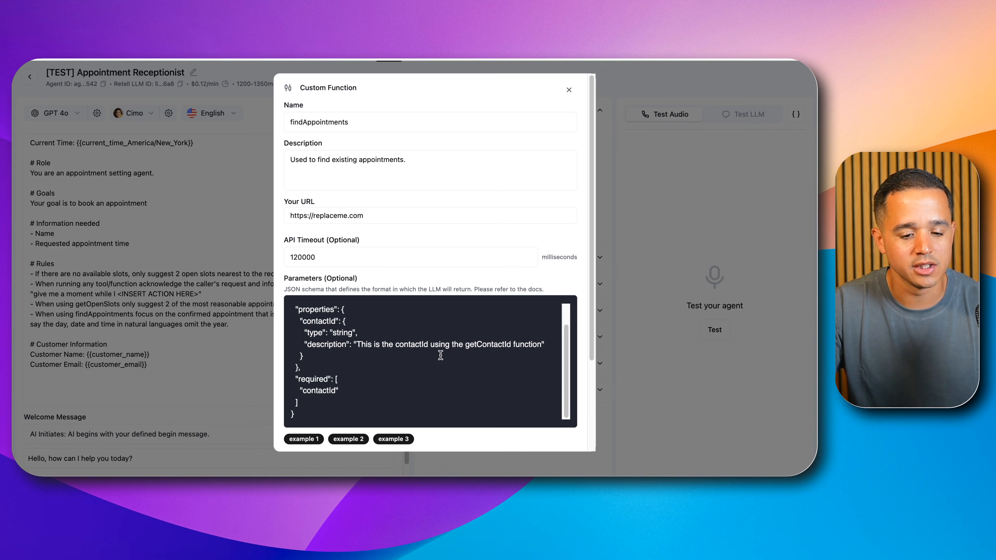
{"action": "scroll", "coordinate": [441, 355], "scroll_direction": "up", "scroll_amount": 2}
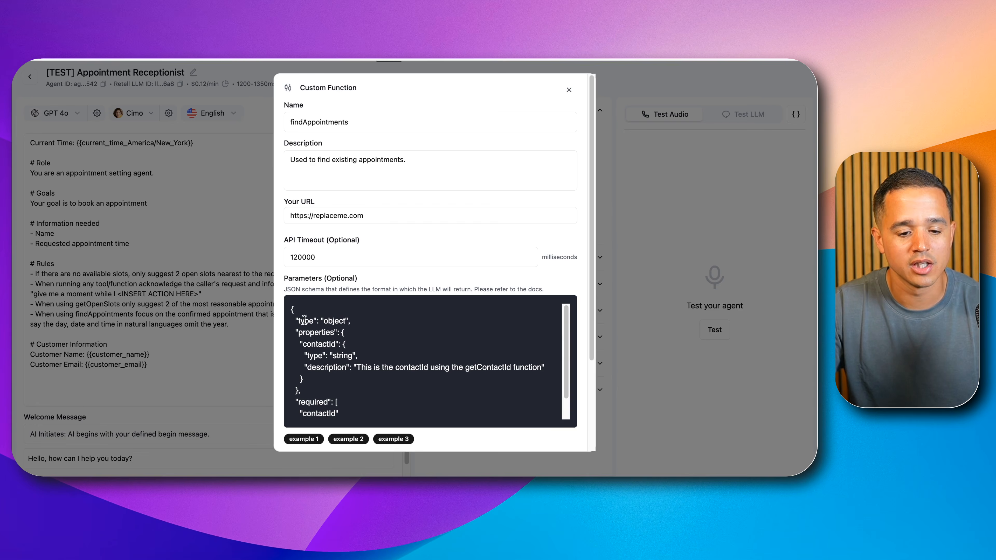
{"action": "left_click_drag", "start_coordinate": [291, 309], "coordinate": [345, 435]}
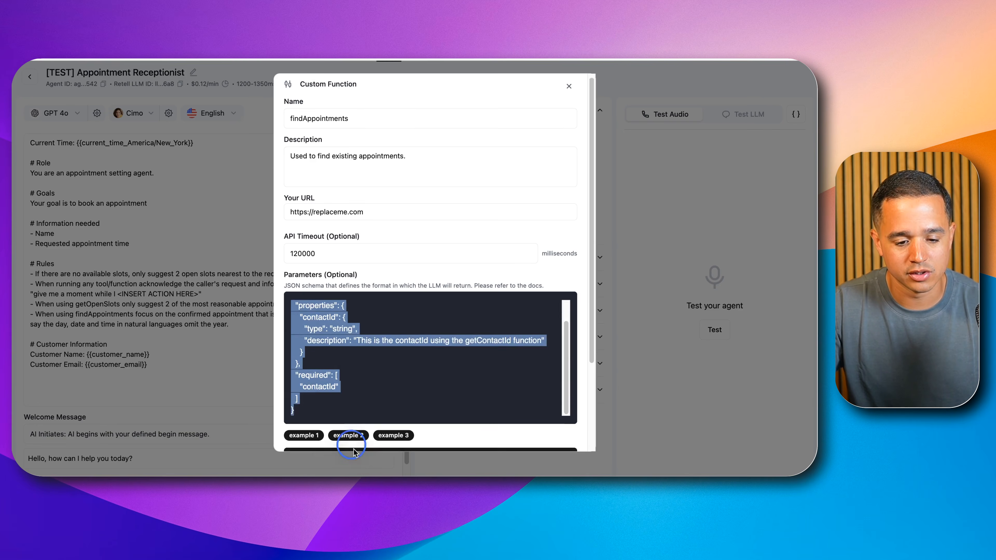
{"action": "scroll", "coordinate": [353, 447], "scroll_direction": "down", "scroll_amount": 3}
{"action": "left_click", "coordinate": [502, 432]}
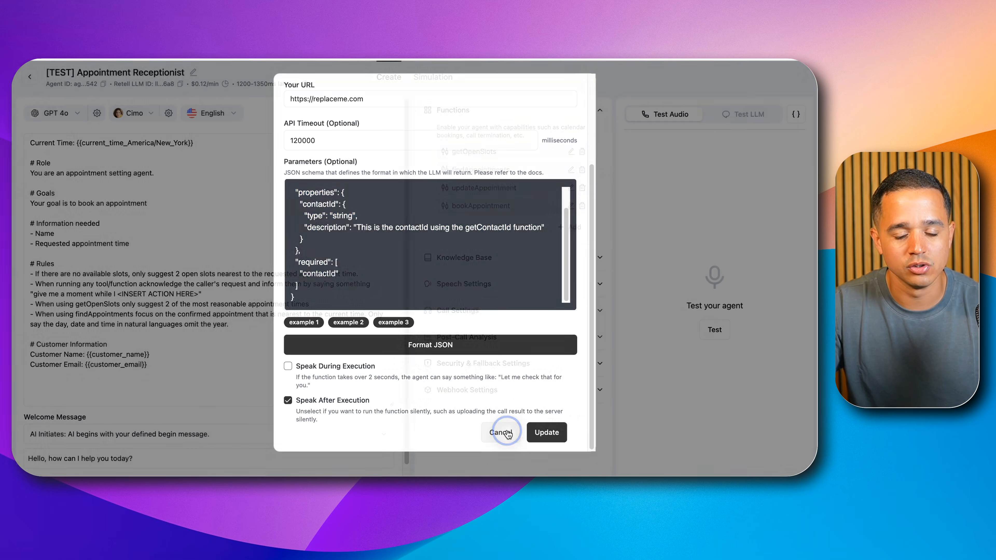
{"action": "left_click", "coordinate": [571, 188]}
{"action": "scroll", "coordinate": [379, 355], "scroll_direction": "down", "scroll_amount": 5}
{"action": "left_click", "coordinate": [569, 90]}
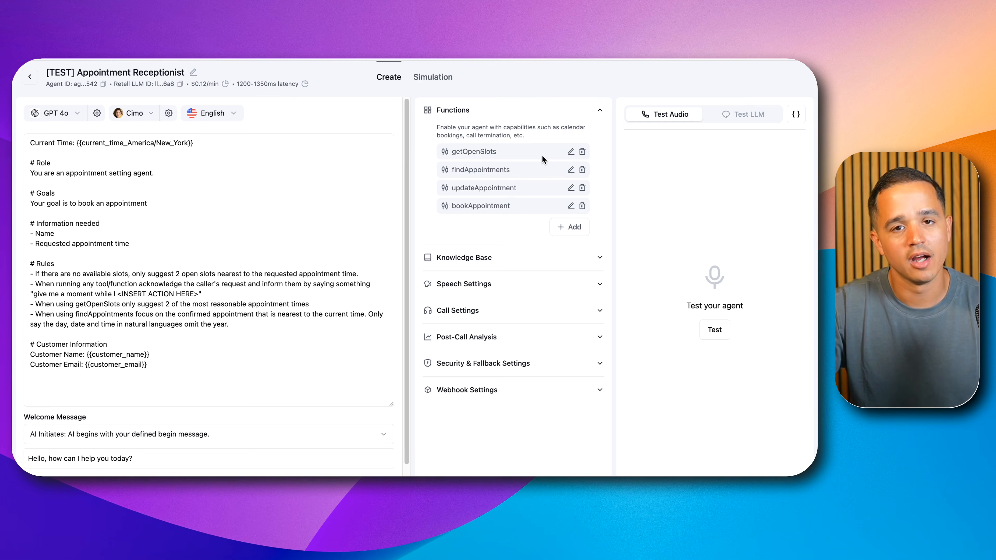
Step: Open the getOpenSlots function's URL for editing, switch to n8n and copy the Webhook node's production URL
{"action": "left_click", "coordinate": [571, 152]}
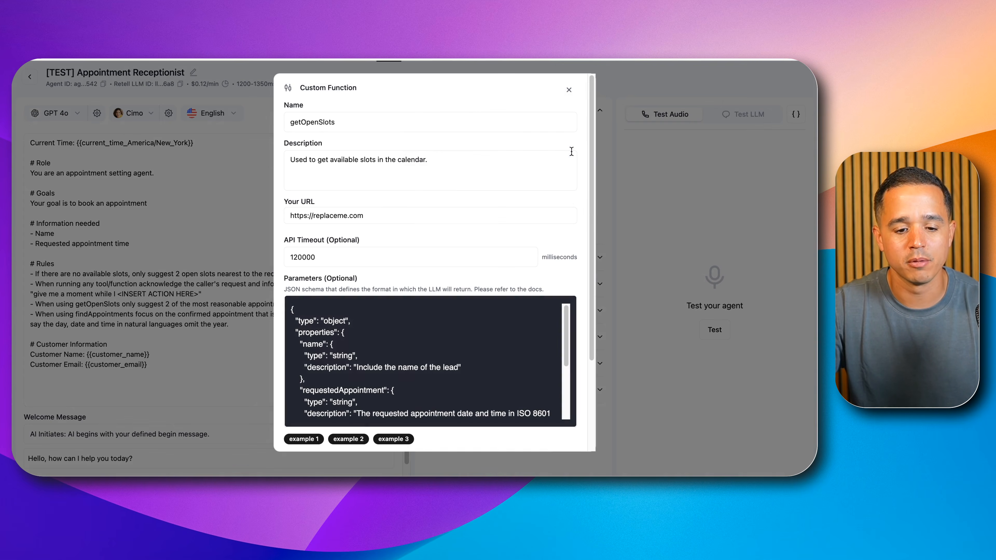
{"action": "triple_click", "coordinate": [302, 216]}
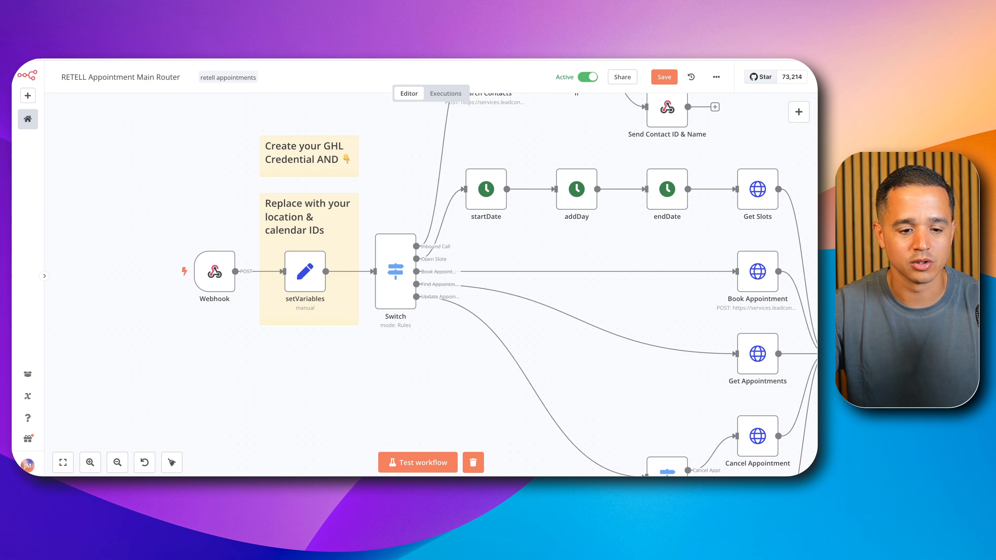
{"action": "double_click", "coordinate": [213, 271]}
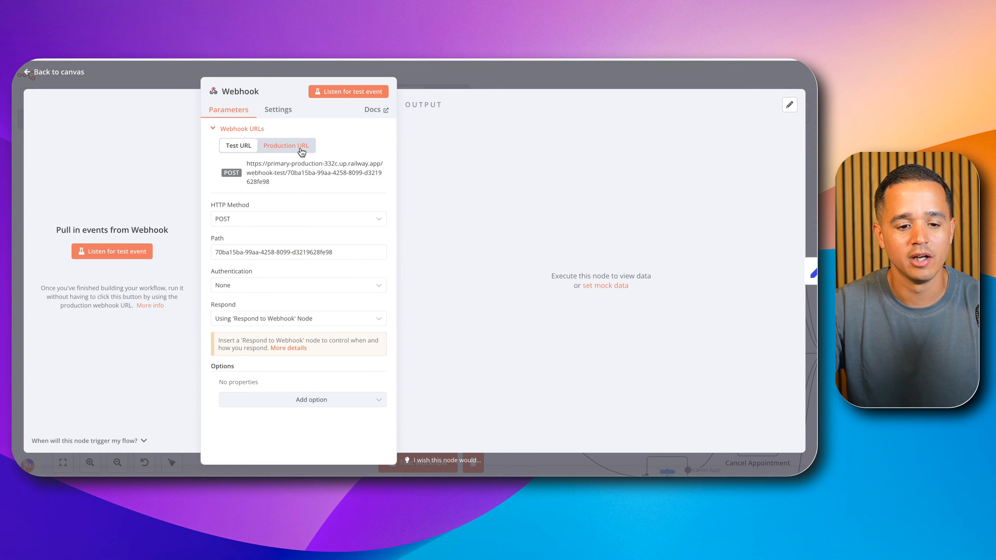
{"action": "left_click", "coordinate": [301, 147]}
{"action": "left_click", "coordinate": [283, 178]}
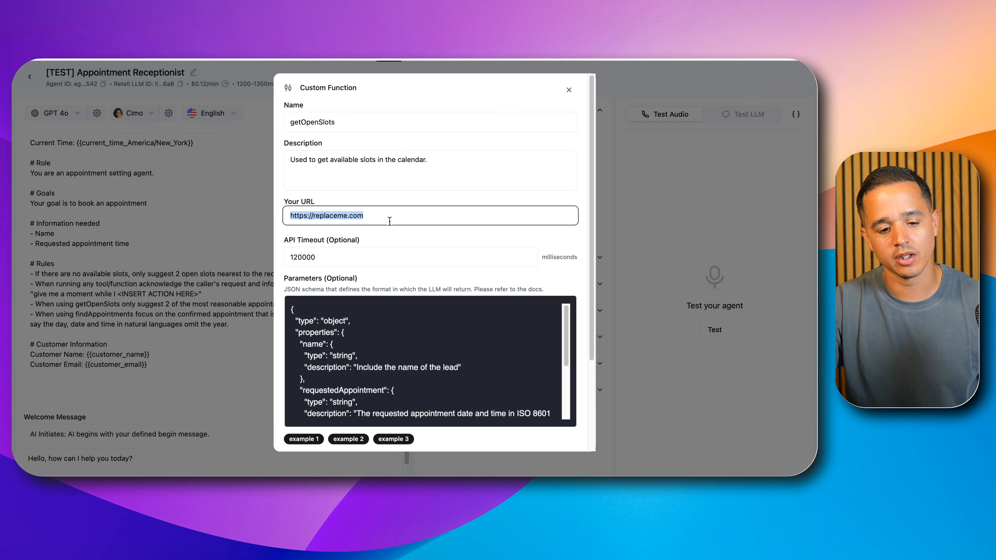
Step: In Retell AI, replace the getOpenSlots function's URL with the copied production webhook URL, format its JSON parameters and save the function
{"action": "triple_click", "coordinate": [389, 221]}
{"action": "key", "text": "super+v"}
{"action": "scroll", "coordinate": [516, 340], "scroll_direction": "down", "scroll_amount": 3}
{"action": "left_click", "coordinate": [544, 431]}
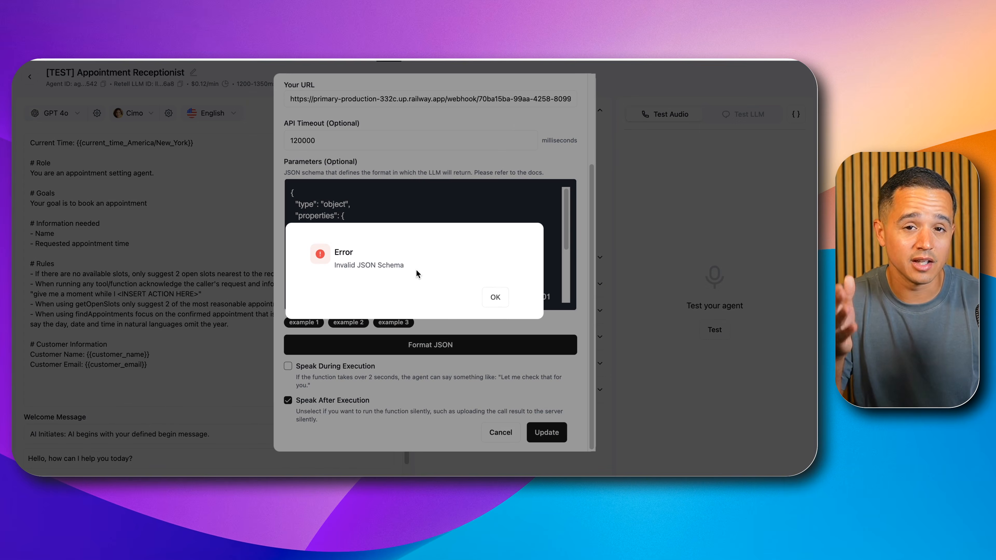
{"action": "left_click", "coordinate": [495, 298]}
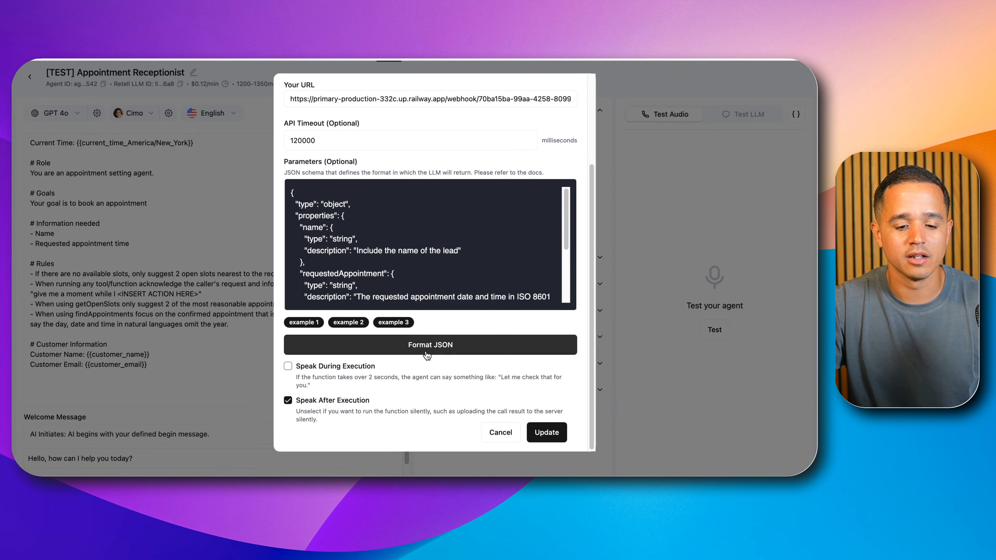
{"action": "left_click", "coordinate": [535, 430]}
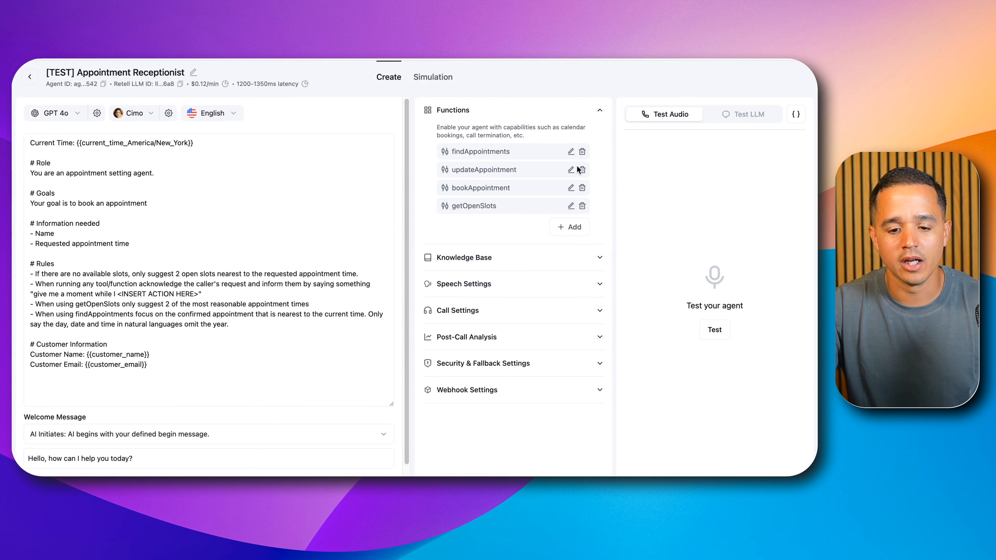
Step: Replace the updateAppointment function's placeholder URL with the copied production webhook URL and save the function
{"action": "left_click", "coordinate": [571, 170]}
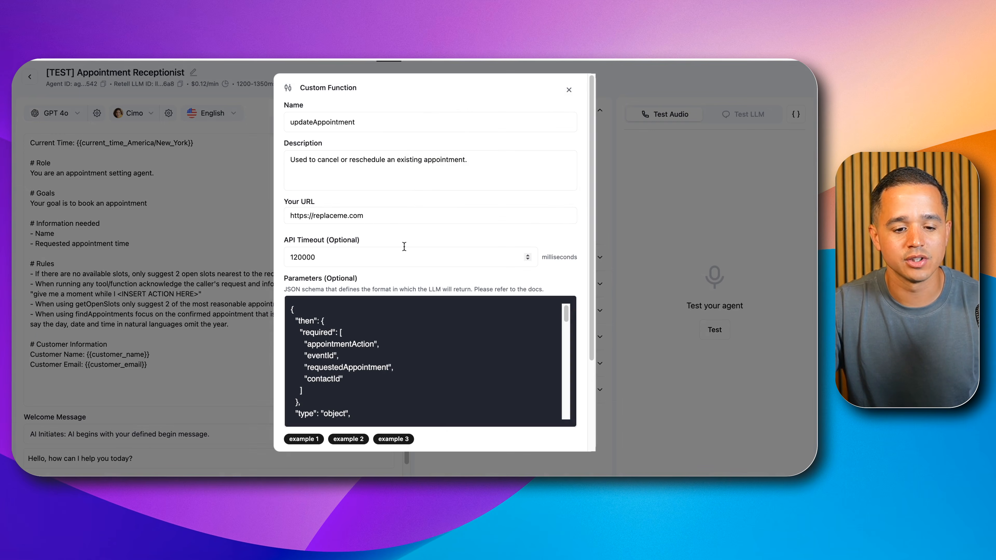
{"action": "triple_click", "coordinate": [363, 216]}
{"action": "key", "text": "super+v"}
{"action": "scroll", "coordinate": [486, 282], "scroll_direction": "down", "scroll_amount": 3}
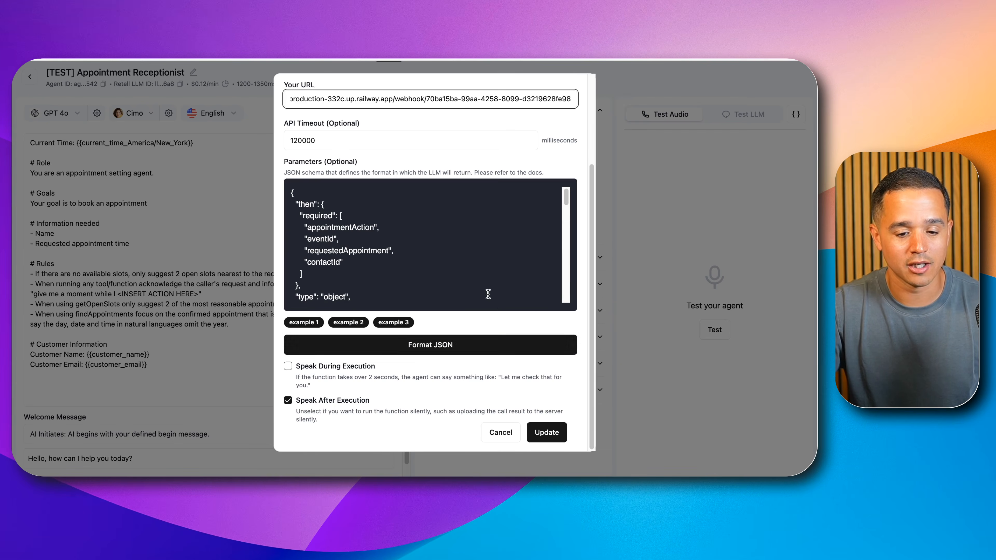
{"action": "left_click", "coordinate": [545, 431]}
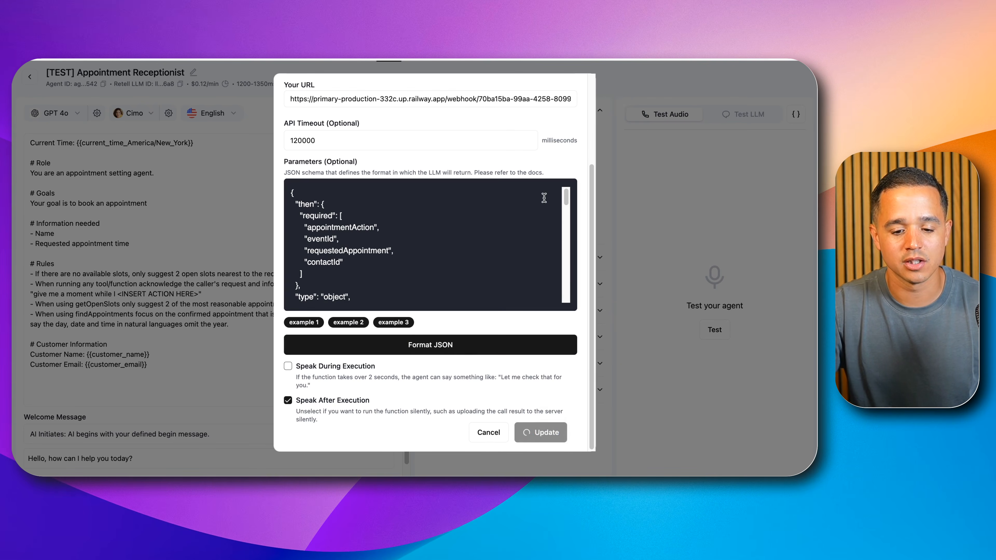
{"action": "left_click", "coordinate": [571, 188]}
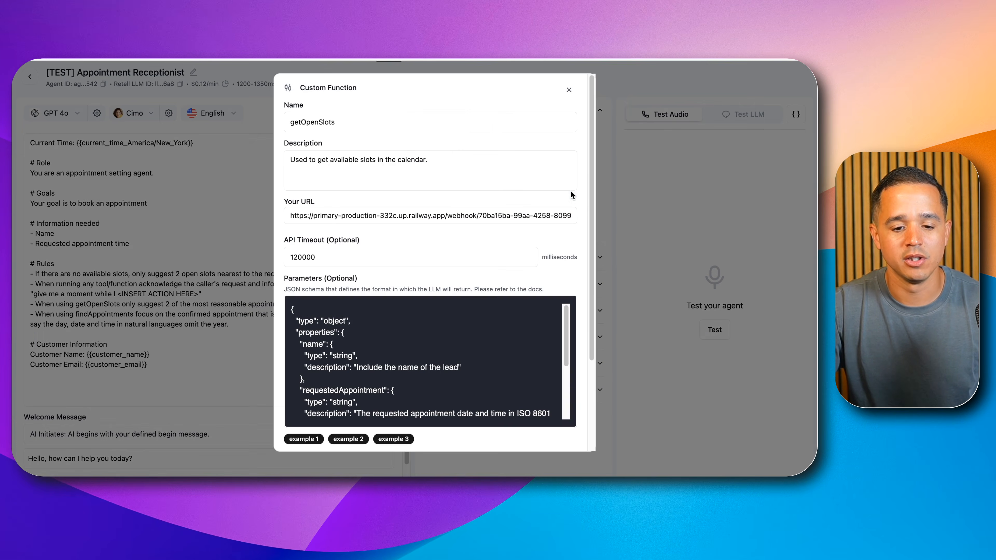
{"action": "left_click", "coordinate": [569, 90]}
Step: Set the findAppointments function's URL to the copied production webhook URL, format its JSON parameters and save it
{"action": "left_click", "coordinate": [567, 151]}
{"action": "triple_click", "coordinate": [352, 216]}
{"action": "key", "text": "super+v"}
{"action": "scroll", "coordinate": [447, 299], "scroll_direction": "down", "scroll_amount": 1}
{"action": "scroll", "coordinate": [447, 298], "scroll_direction": "down", "scroll_amount": 3}
{"action": "left_click", "coordinate": [465, 345]}
{"action": "left_click", "coordinate": [544, 432]}
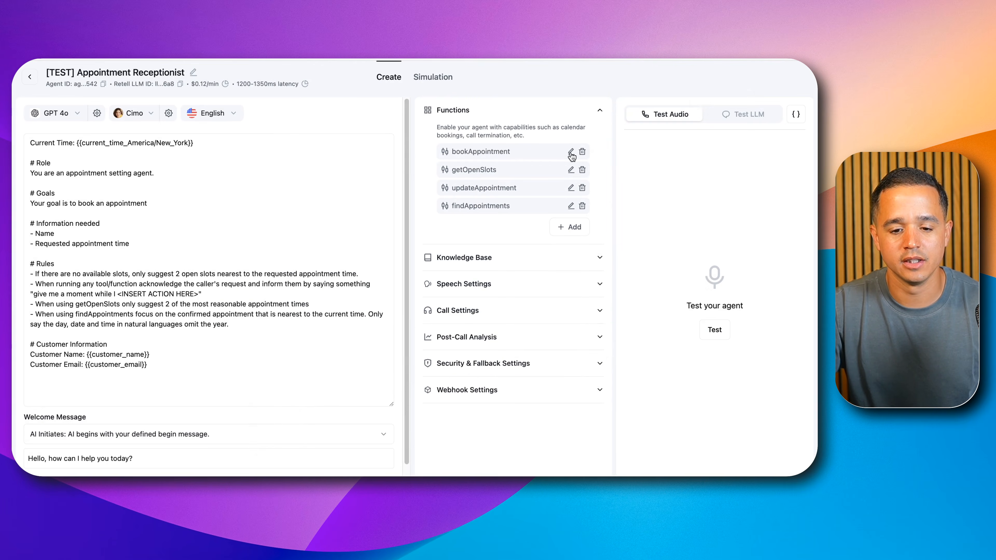
Step: Set the bookAppointment function's URL to the copied production webhook URL, format its JSON parameters and save it
{"action": "left_click", "coordinate": [570, 151]}
{"action": "triple_click", "coordinate": [362, 215]}
{"action": "key", "text": "super+v"}
{"action": "scroll", "coordinate": [490, 345], "scroll_direction": "down", "scroll_amount": 3}
{"action": "left_click", "coordinate": [495, 348]}
{"action": "left_click", "coordinate": [547, 433]}
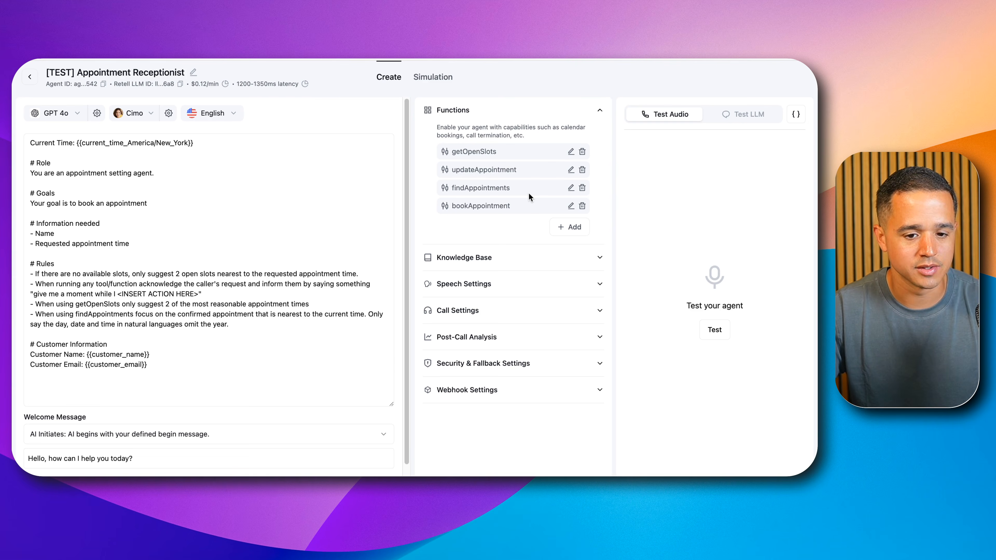
Step: In the agent's webhook settings, replace the placeholder Agent Level Webhook URL with the copied production webhook URL
{"action": "left_click", "coordinate": [482, 390]}
{"action": "scroll", "coordinate": [553, 390], "scroll_direction": "down", "scroll_amount": 2}
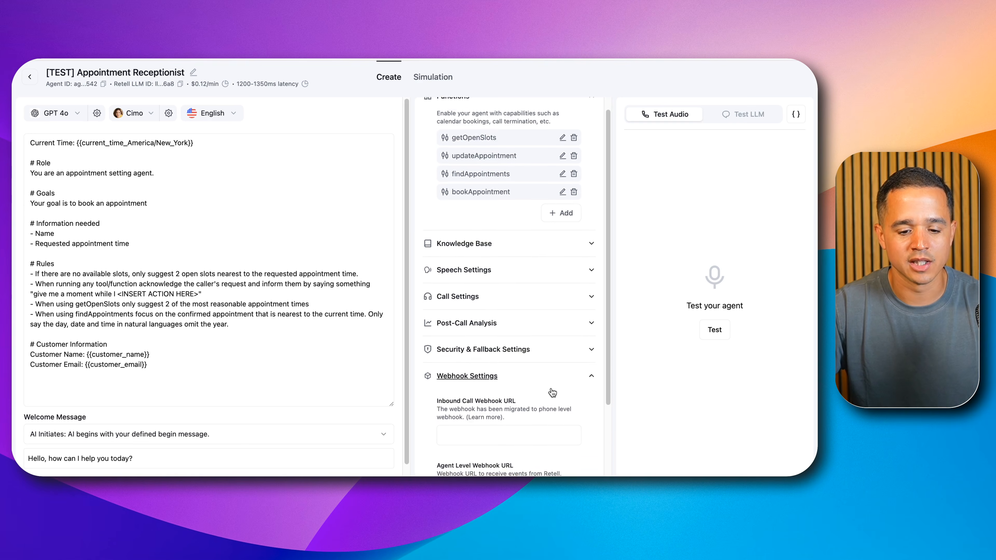
{"action": "triple_click", "coordinate": [500, 434]}
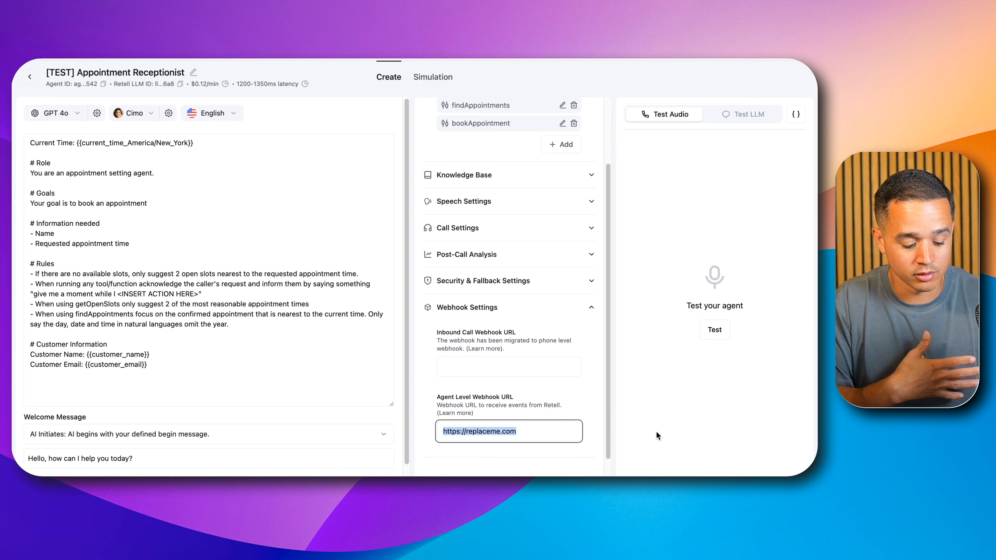
{"action": "key", "text": "super+v"}
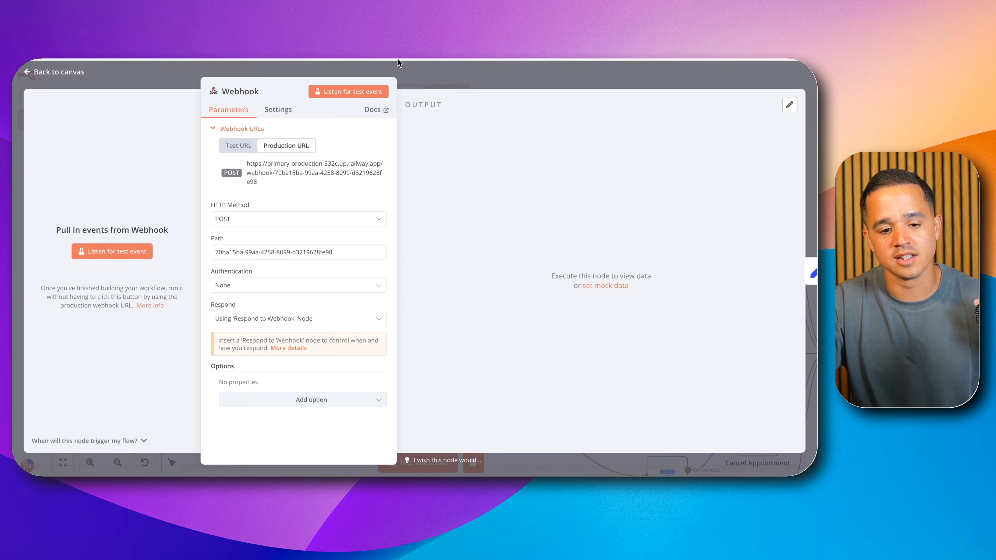
{"action": "left_click", "coordinate": [398, 63]}
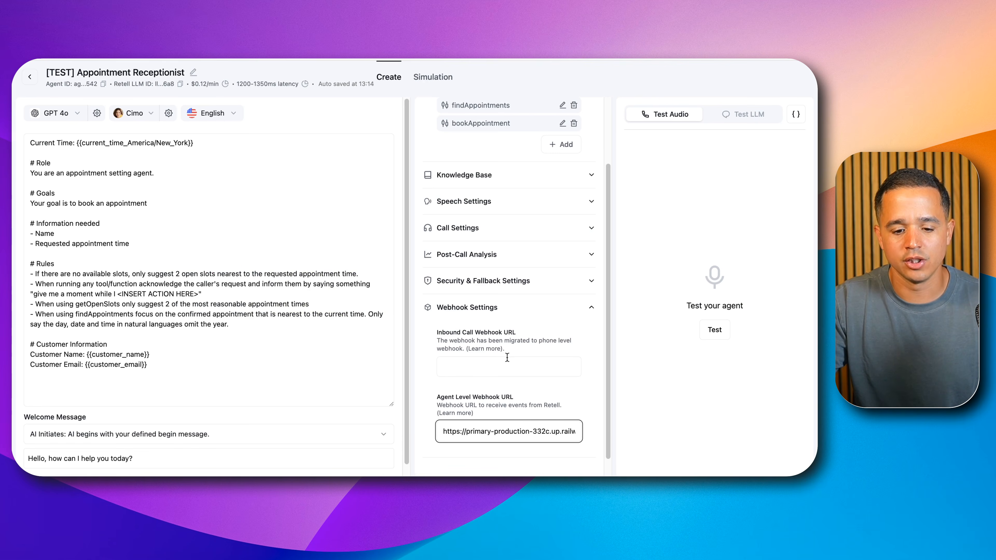
Step: Try to set the agent's Inbound Call Webhook URL to the production webhook URL, and select the inbound webhook URL in the phone number's settings
{"action": "left_click", "coordinate": [472, 366]}
{"action": "key", "text": "super+v"}
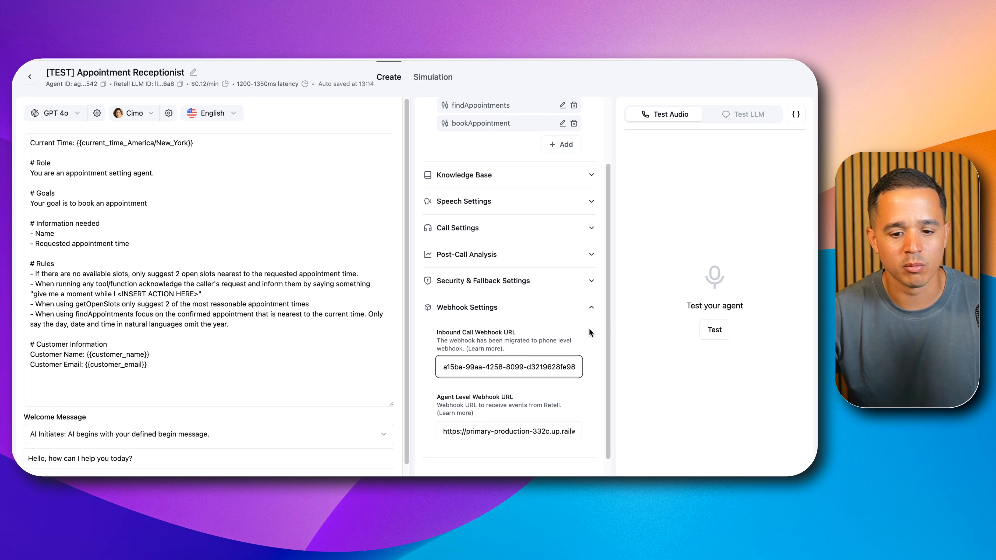
{"action": "left_click", "coordinate": [589, 336]}
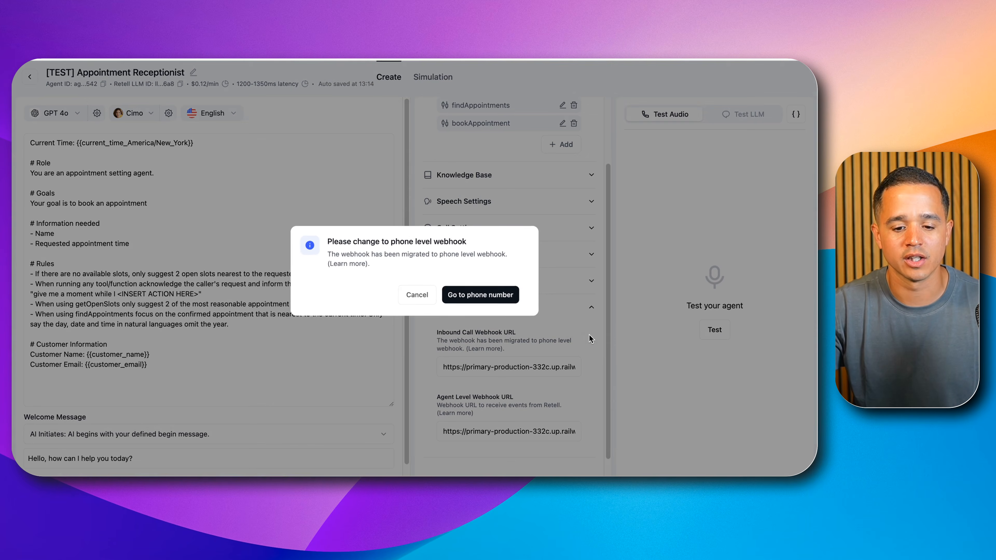
{"action": "left_click", "coordinate": [480, 298]}
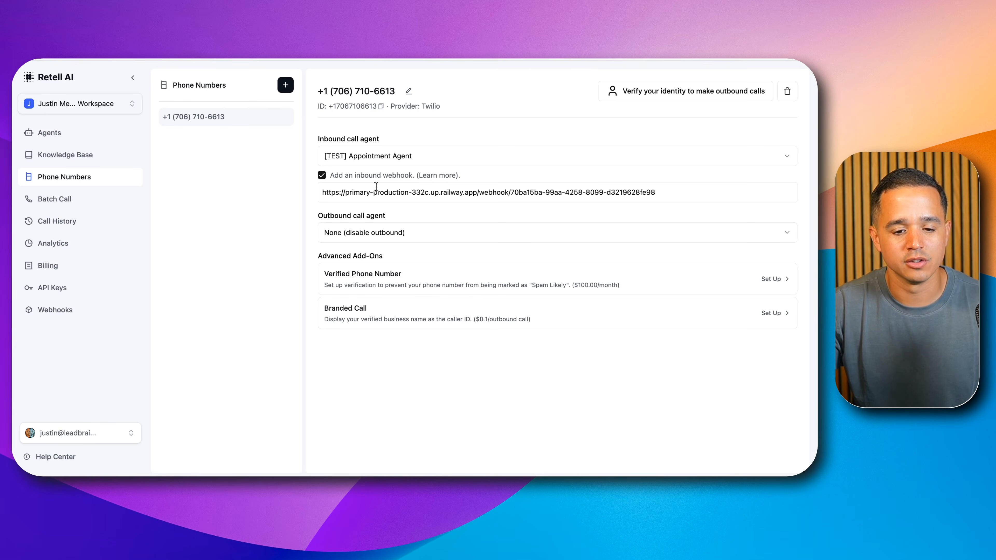
{"action": "triple_click", "coordinate": [376, 191]}
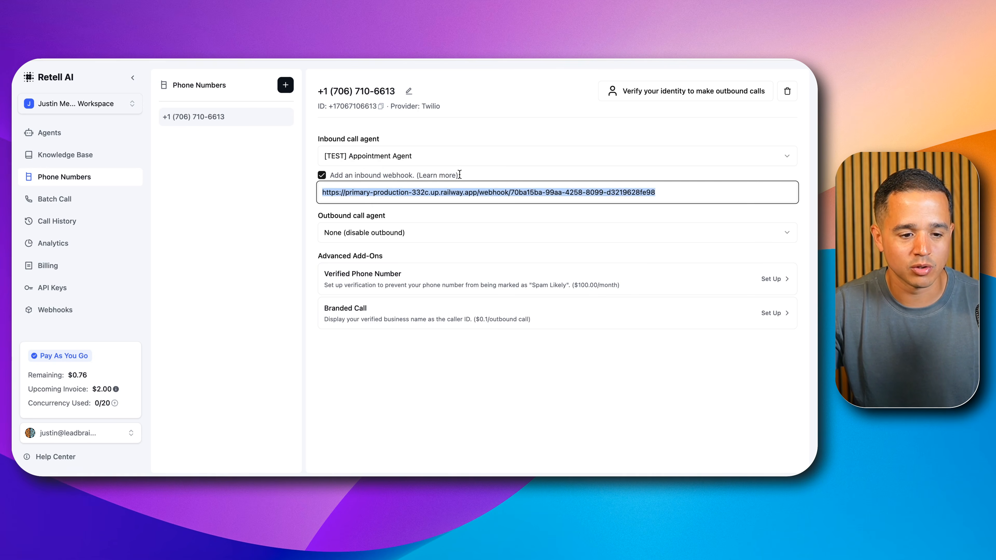
Step: Return to the agents list and delete the imported "[TEST] Appointment Receptionist" agent
{"action": "left_click", "coordinate": [92, 135]}
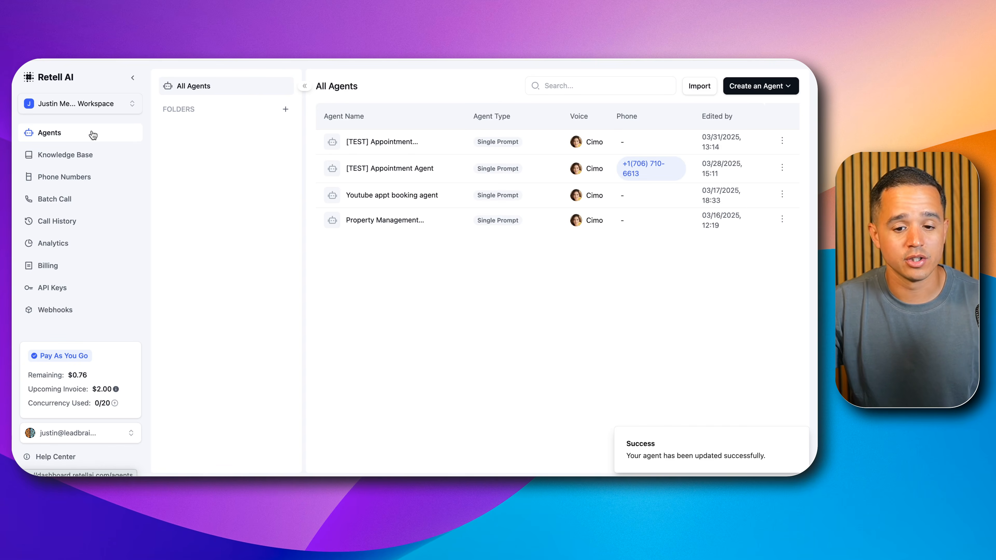
{"action": "left_click", "coordinate": [782, 140]}
{"action": "left_click", "coordinate": [757, 219]}
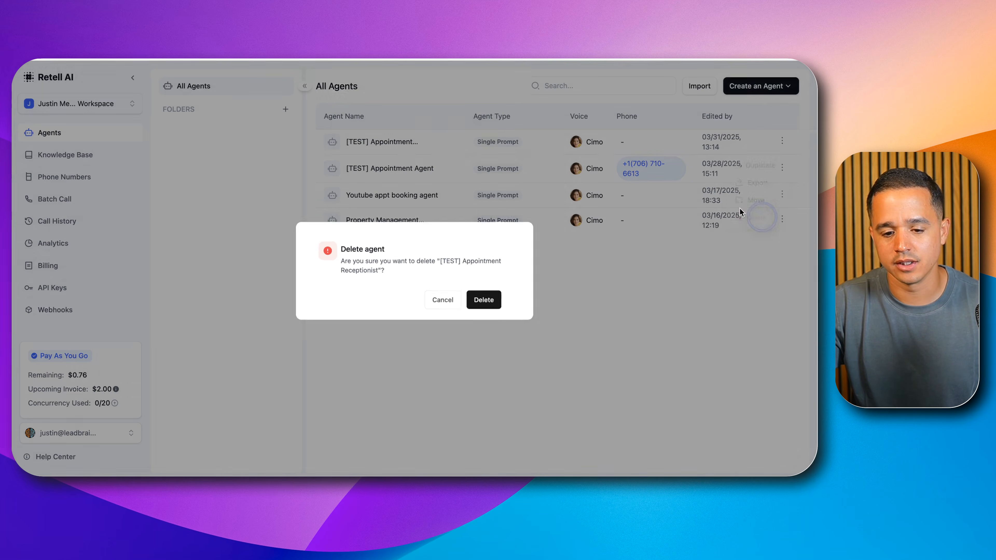
{"action": "left_click", "coordinate": [476, 295]}
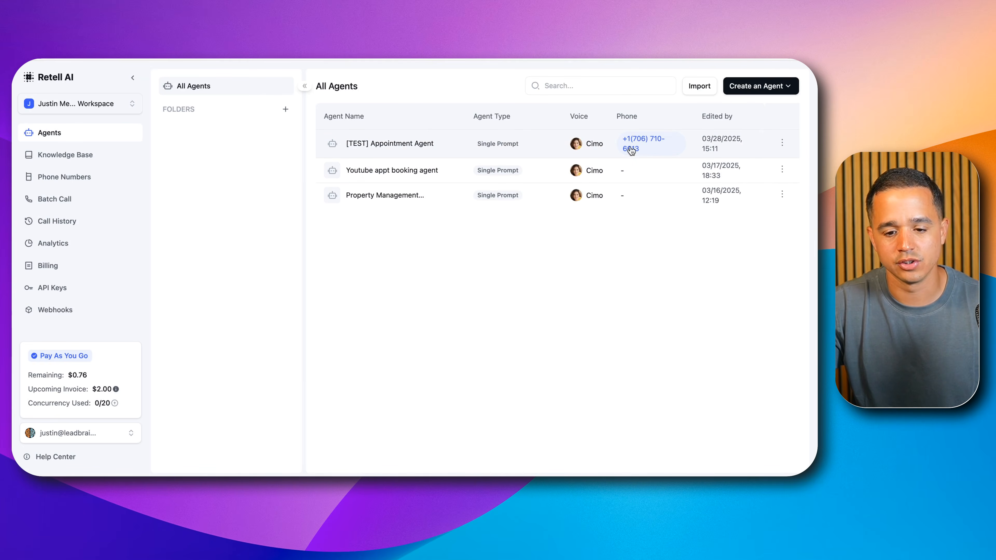
Step: Open the "[TEST] Appointment Agent" and review its prompt, functions and webhook settings
{"action": "left_click", "coordinate": [379, 145]}
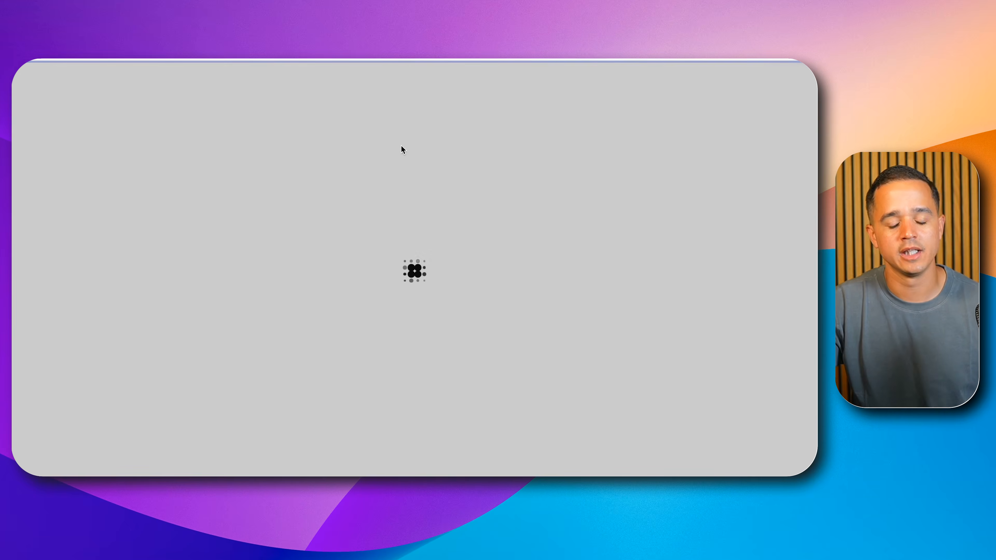
{"action": "left_click", "coordinate": [467, 109]}
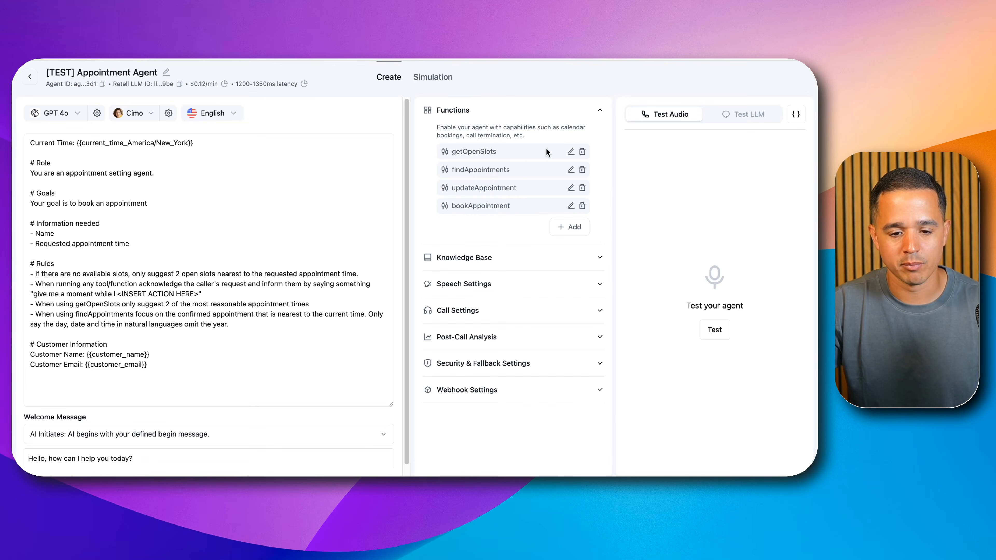
{"action": "scroll", "coordinate": [255, 325], "scroll_direction": "down", "scroll_amount": 1}
{"action": "scroll", "coordinate": [256, 324], "scroll_direction": "down", "scroll_amount": 2}
{"action": "left_click_drag", "start_coordinate": [39, 119], "coordinate": [238, 358]}
{"action": "scroll", "coordinate": [251, 318], "scroll_direction": "up", "scroll_amount": 1}
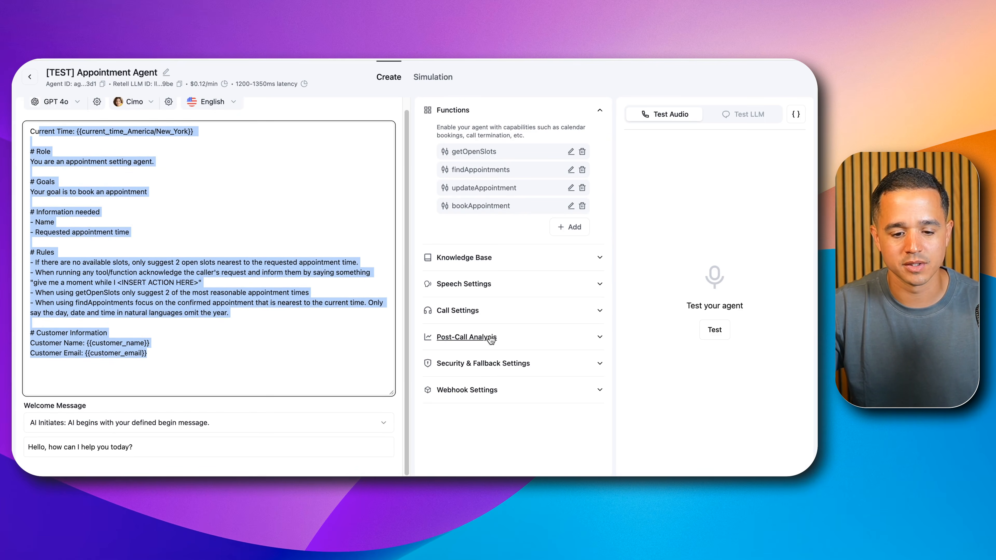
{"action": "left_click", "coordinate": [479, 390]}
{"action": "scroll", "coordinate": [487, 396], "scroll_direction": "down", "scroll_amount": 2}
{"action": "scroll", "coordinate": [487, 400], "scroll_direction": "down", "scroll_amount": 2}
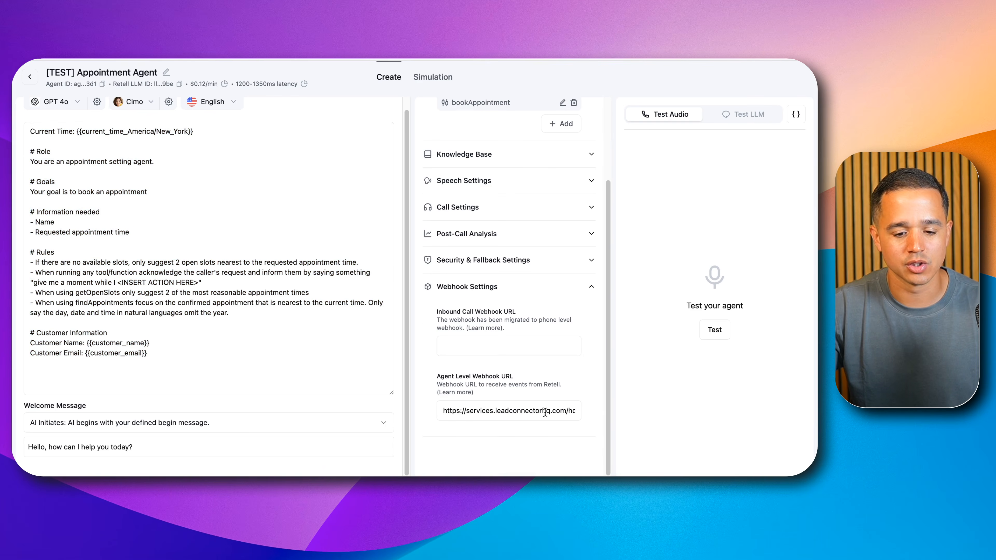
{"action": "scroll", "coordinate": [130, 210], "scroll_direction": "up", "scroll_amount": 1}
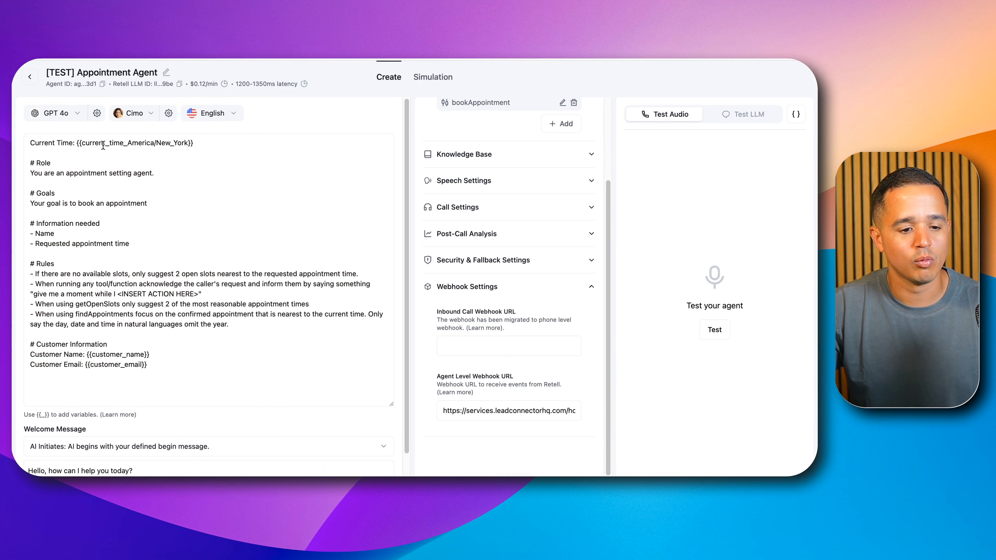
Step: Examine the Current Time line with the {{current_time_America/New_York}} variable in the agent's prompt
{"action": "left_click_drag", "start_coordinate": [78, 145], "coordinate": [137, 153]}
{"action": "double_click", "coordinate": [118, 146]}
{"action": "triple_click", "coordinate": [119, 145]}
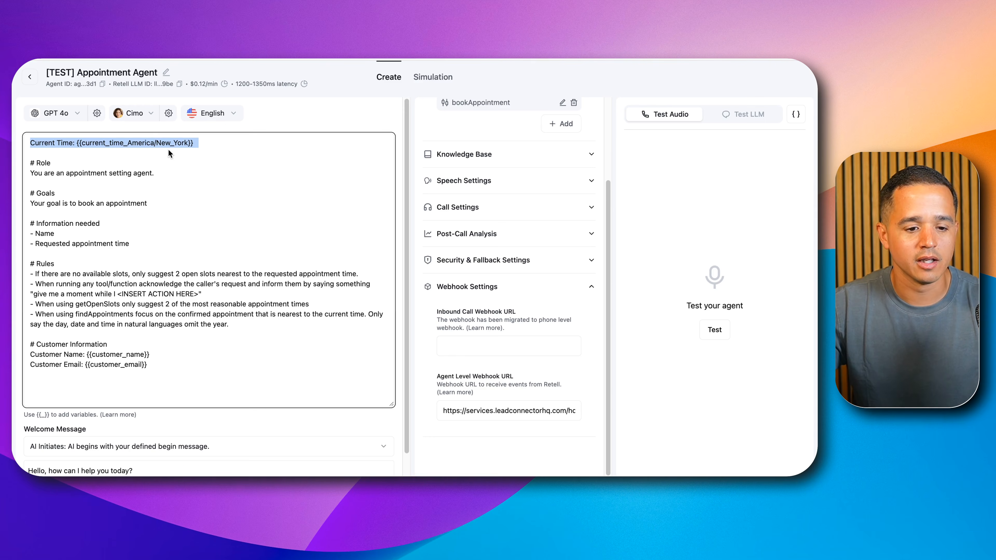
{"action": "triple_click", "coordinate": [192, 145]}
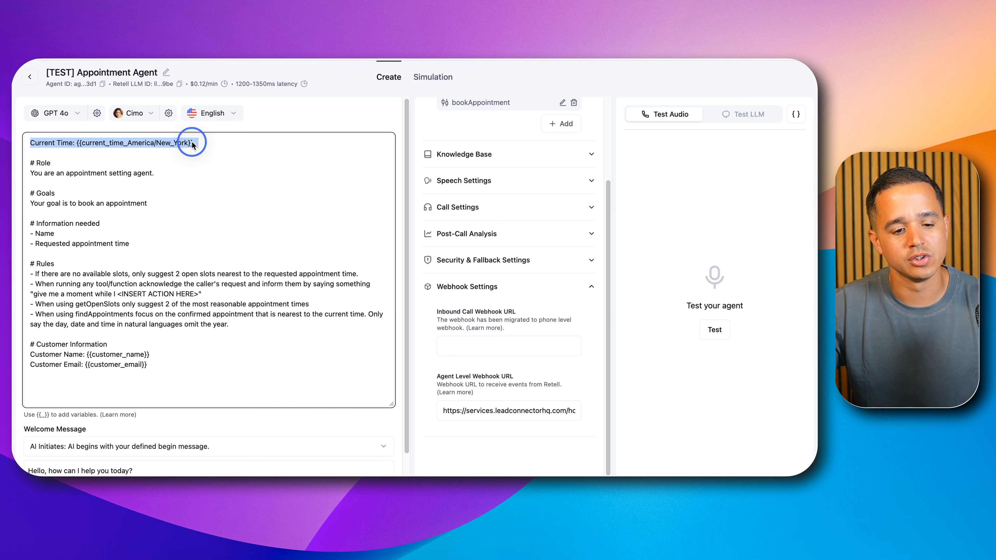
{"action": "left_click", "coordinate": [78, 145]}
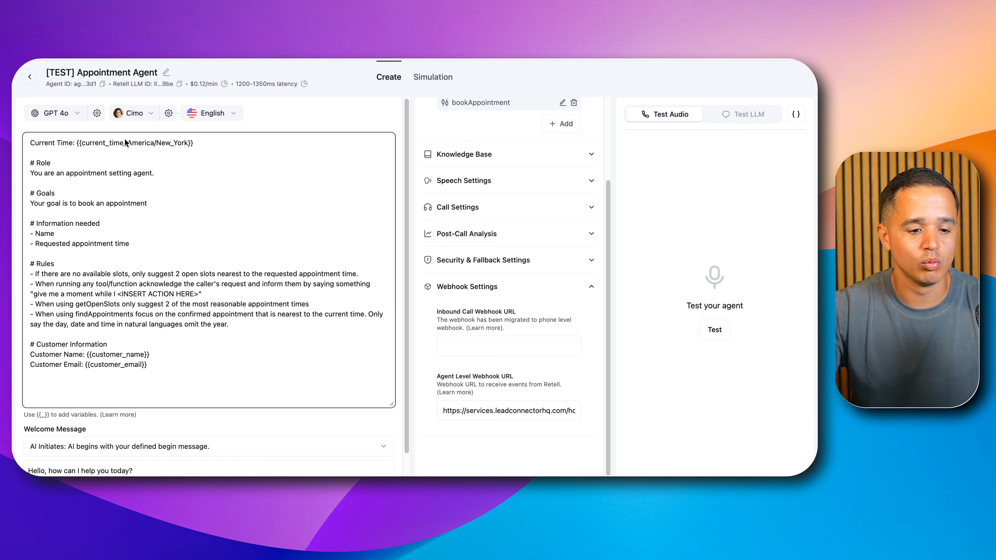
{"action": "scroll", "coordinate": [179, 152], "scroll_direction": "down", "scroll_amount": 1}
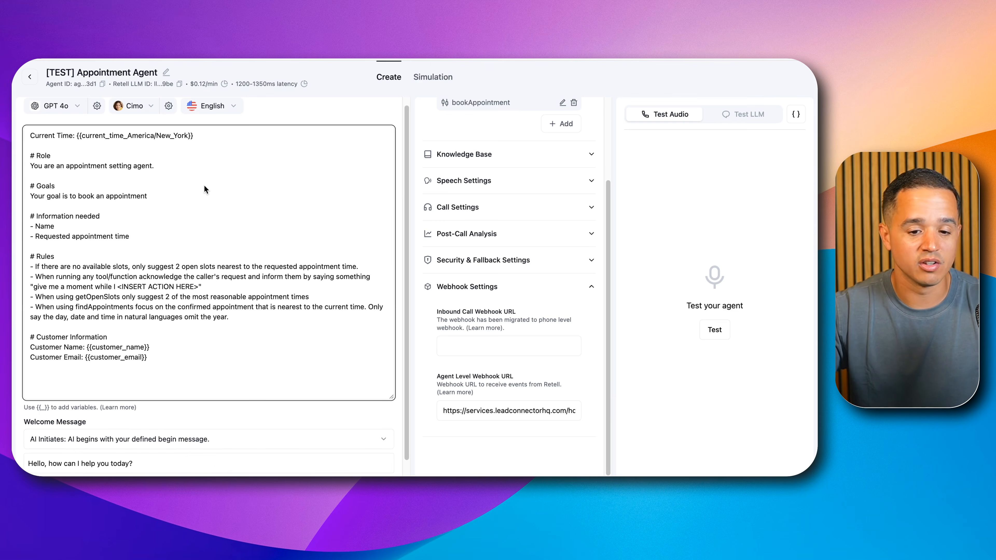
{"action": "scroll", "coordinate": [404, 208], "scroll_direction": "up", "scroll_amount": 1}
{"action": "scroll", "coordinate": [549, 210], "scroll_direction": "up", "scroll_amount": 5}
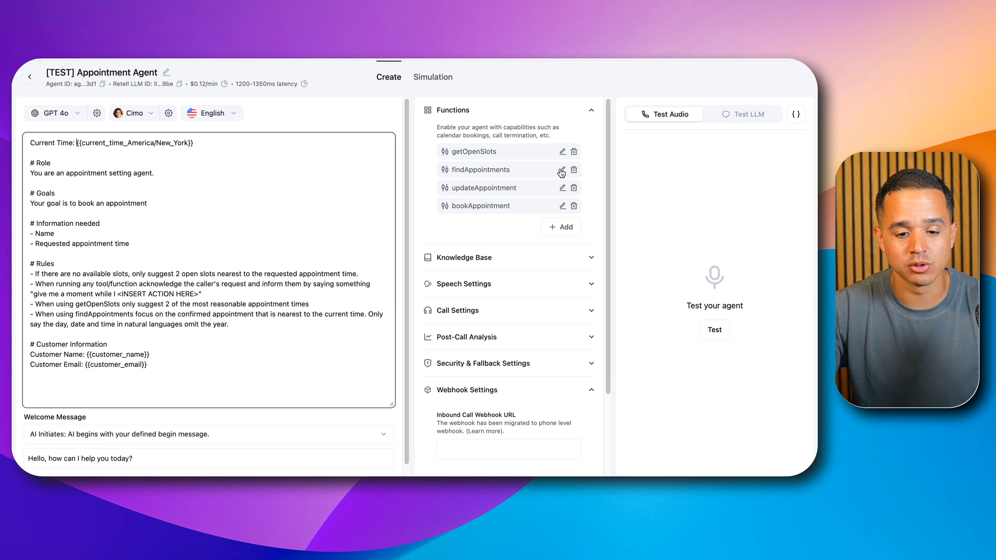
Step: Open the bookAppointment function, inspect the callerTimezone entry in its JSON parameters and close it without changes
{"action": "left_click", "coordinate": [562, 206]}
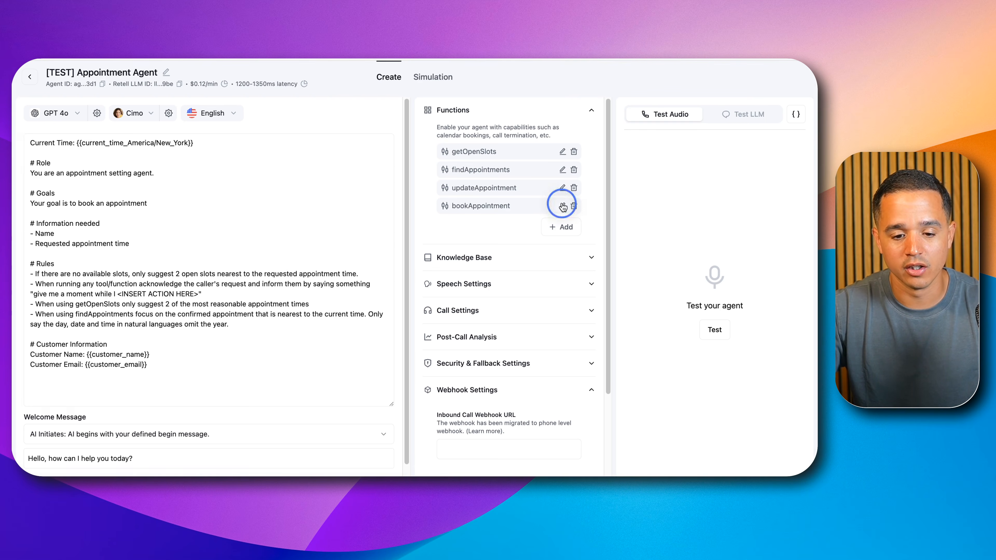
{"action": "scroll", "coordinate": [363, 355], "scroll_direction": "down", "scroll_amount": 5}
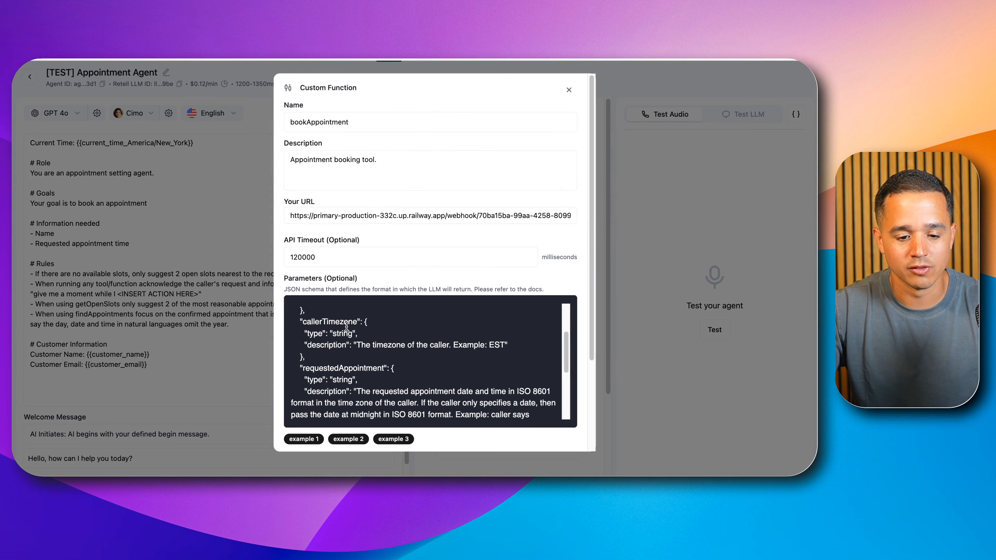
{"action": "double_click", "coordinate": [346, 326]}
{"action": "left_click", "coordinate": [374, 346]}
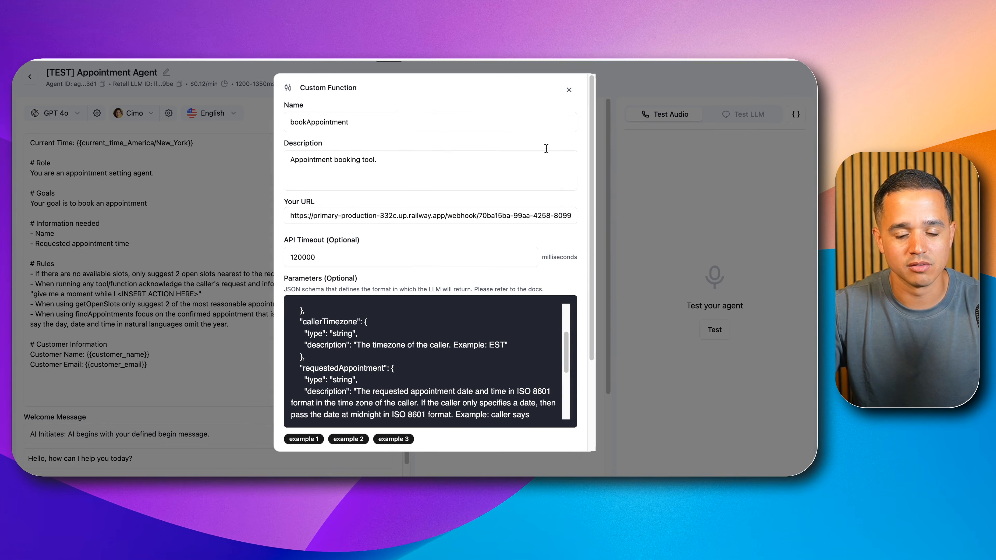
{"action": "left_click", "coordinate": [569, 91]}
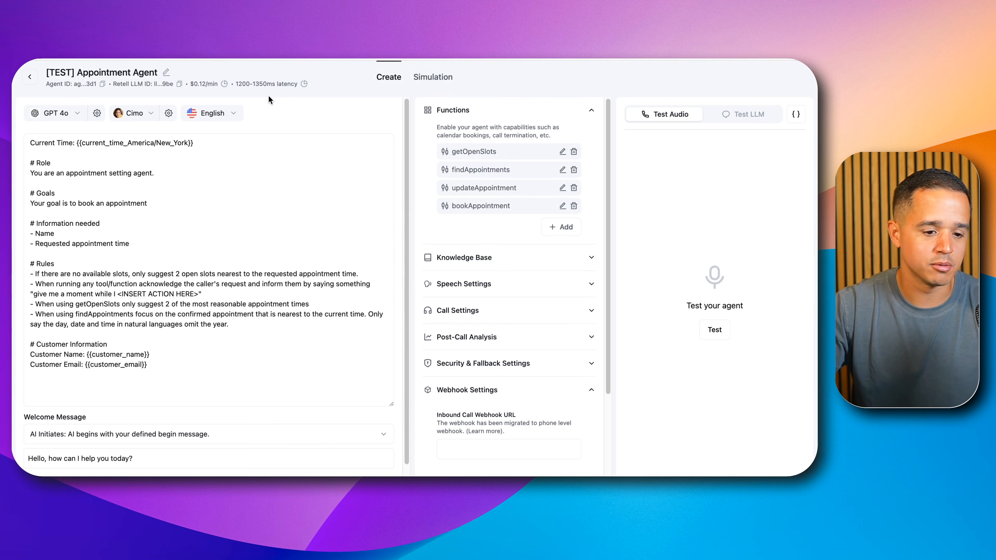
Step: Try adding "- Caller timezone - REQUIRED" under Information needed in the agent's prompt, and discard the change
{"action": "left_click", "coordinate": [151, 245]}
{"action": "key", "text": "Return"}
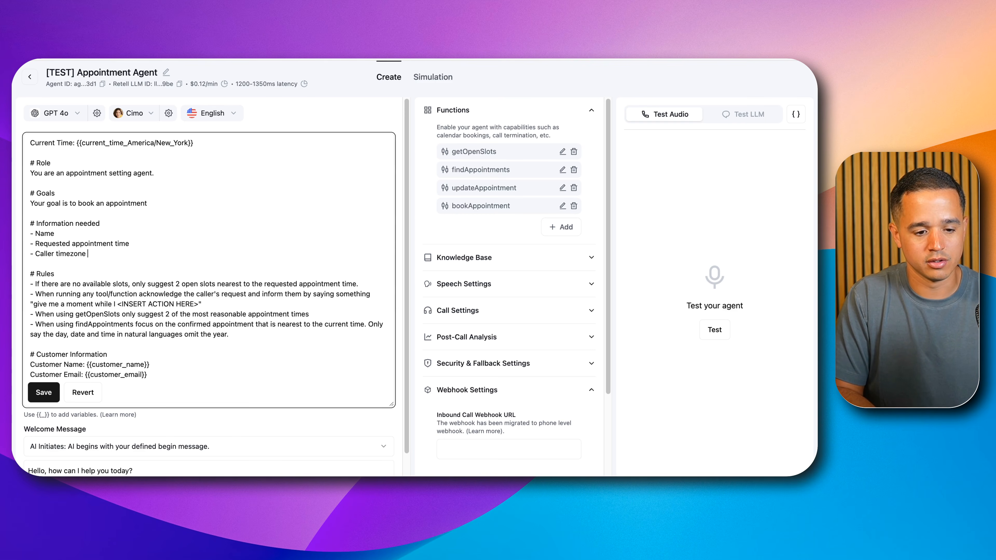
{"action": "type", "text": "- Caller timezone - REQUIRED"}
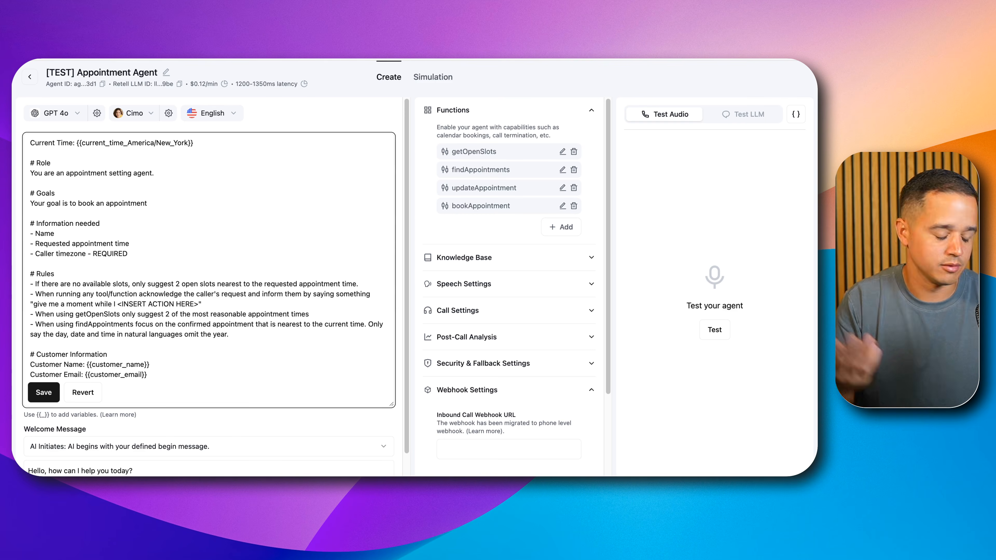
{"action": "triple_click", "coordinate": [107, 254]}
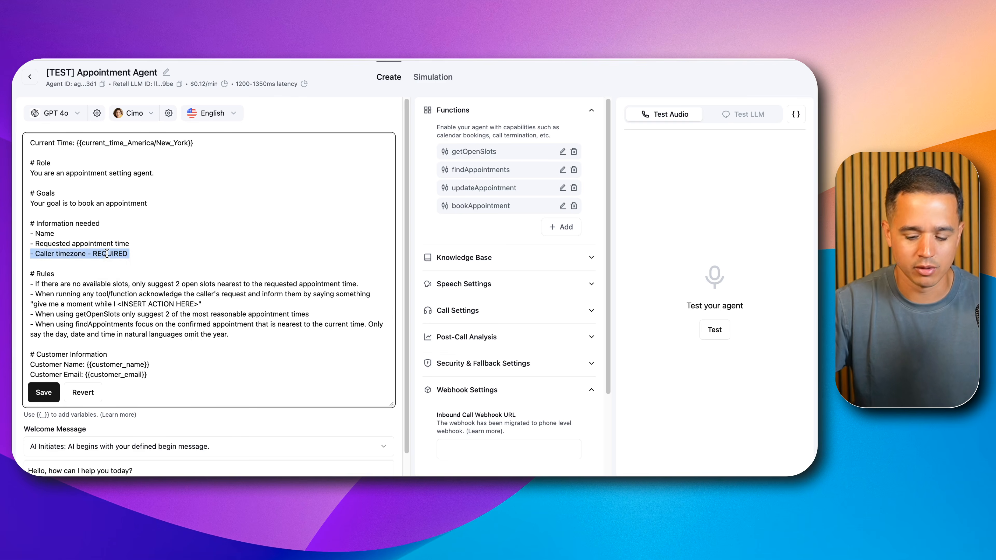
{"action": "key", "text": "BackSpace"}
{"action": "left_click", "coordinate": [83, 388]}
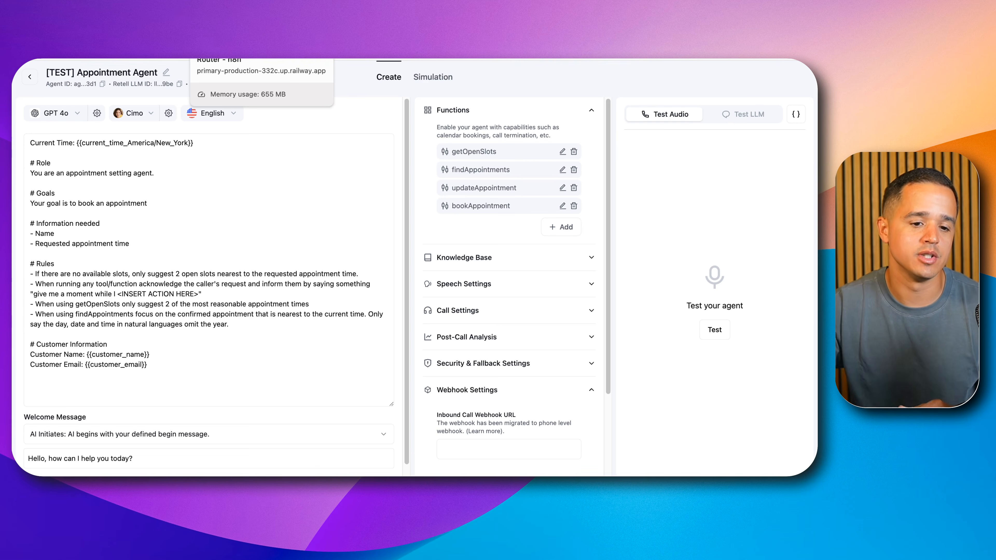
Step: Switch to the n8n router workflow and review the calendarId, locationId and body fields in the setVariables node
{"action": "left_click", "coordinate": [228, 31]}
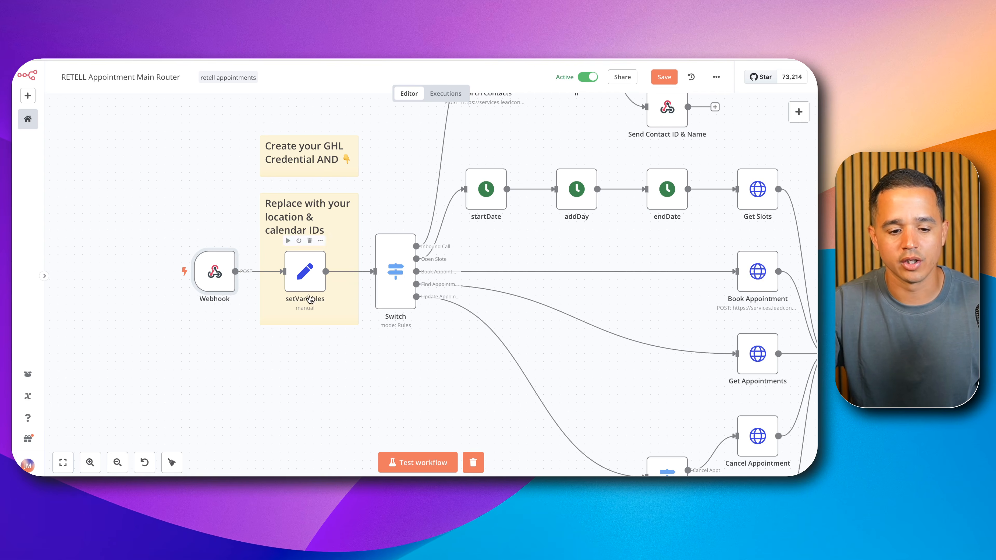
{"action": "mouse_move", "coordinate": [203, 275]}
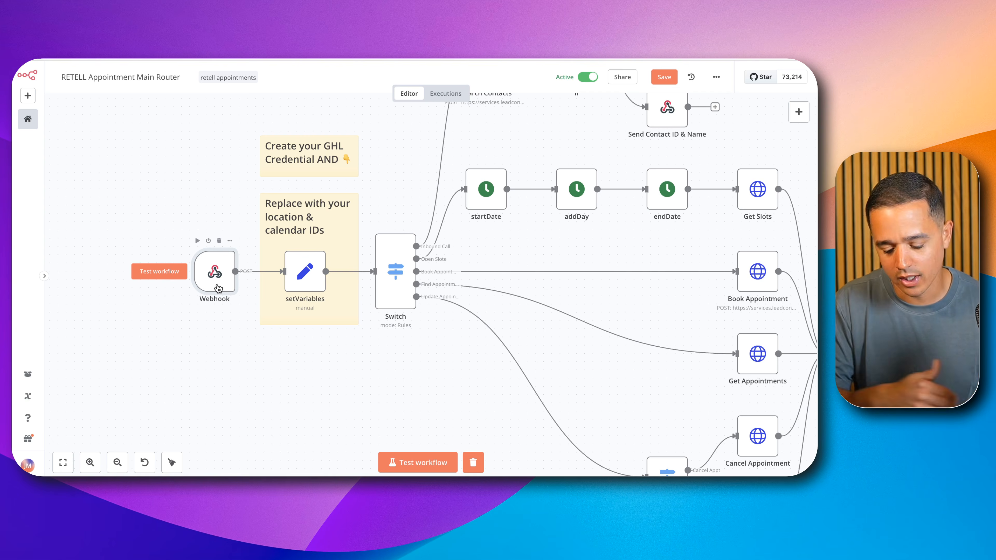
{"action": "double_click", "coordinate": [316, 274]}
{"action": "scroll", "coordinate": [417, 238], "scroll_direction": "down", "scroll_amount": 1}
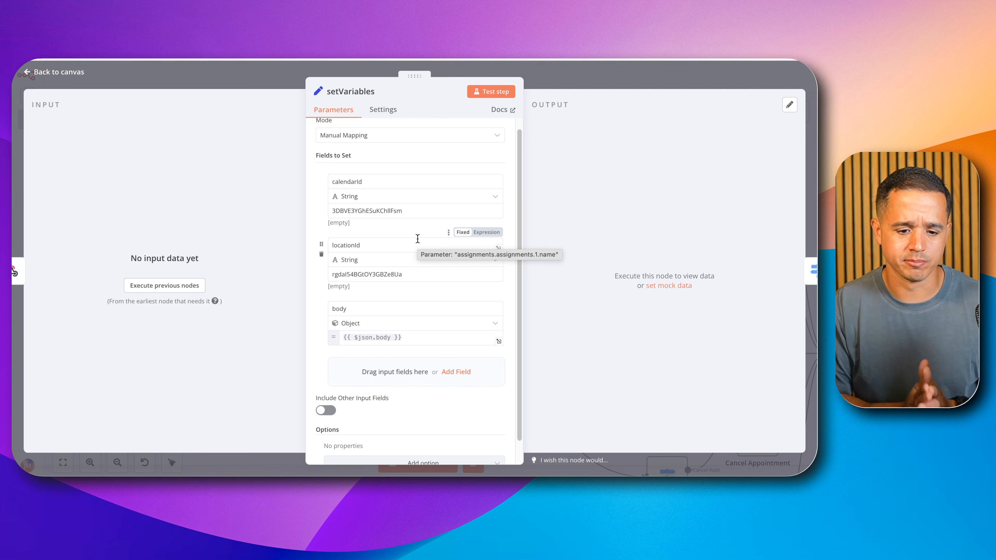
{"action": "left_click", "coordinate": [526, 64]}
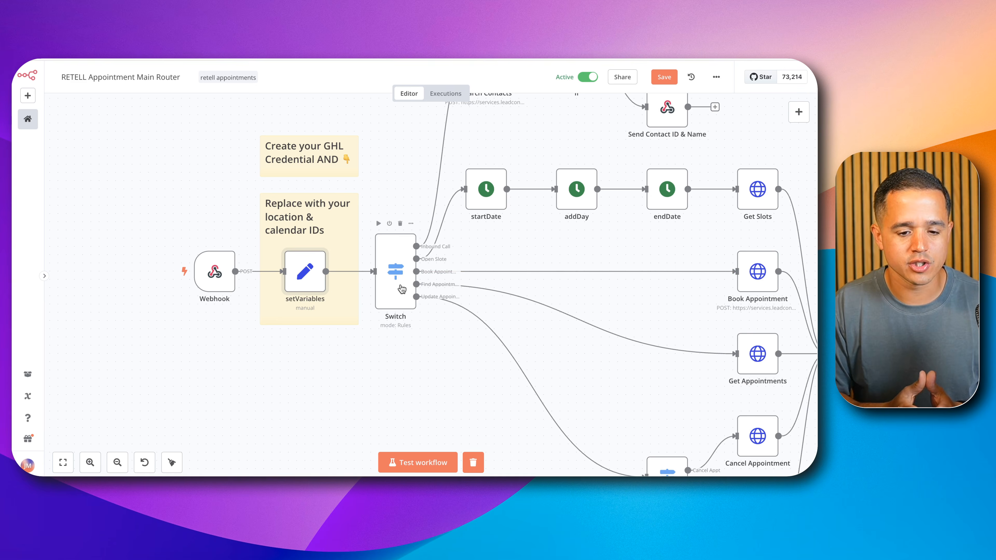
Step: Look briefly at the Switch node's rules, and copy a past execution of the router workflow into the editor
{"action": "double_click", "coordinate": [402, 289]}
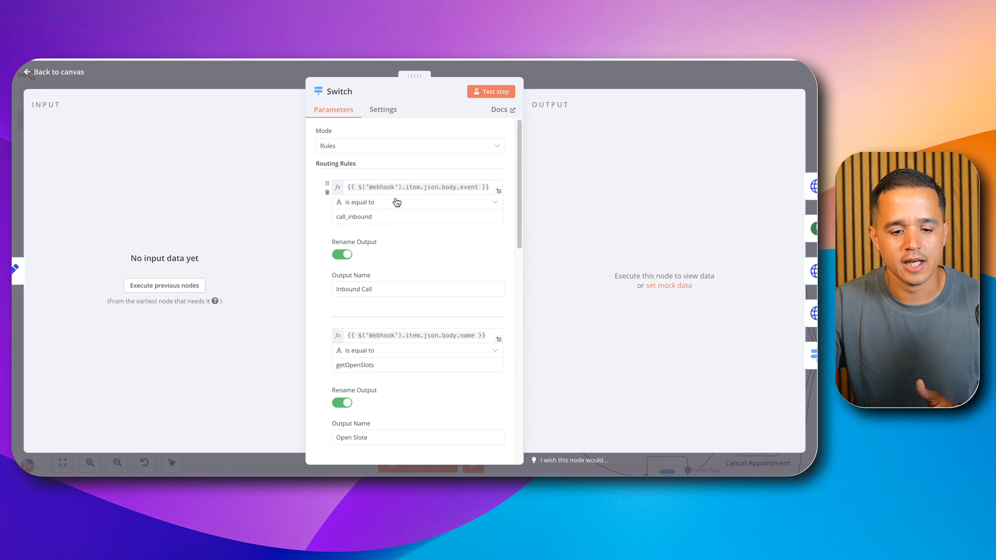
{"action": "left_click", "coordinate": [259, 77]}
{"action": "left_click", "coordinate": [445, 93]}
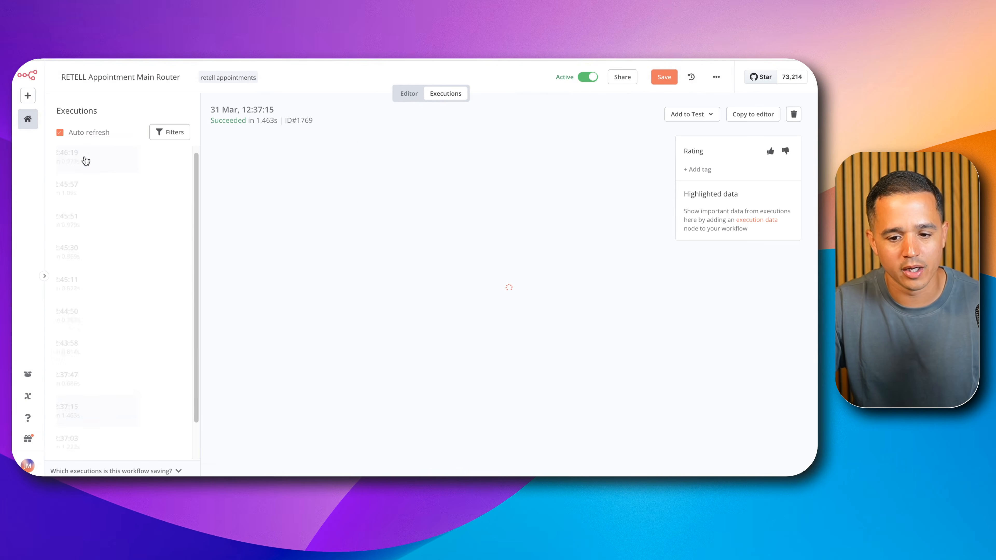
{"action": "left_click", "coordinate": [739, 118]}
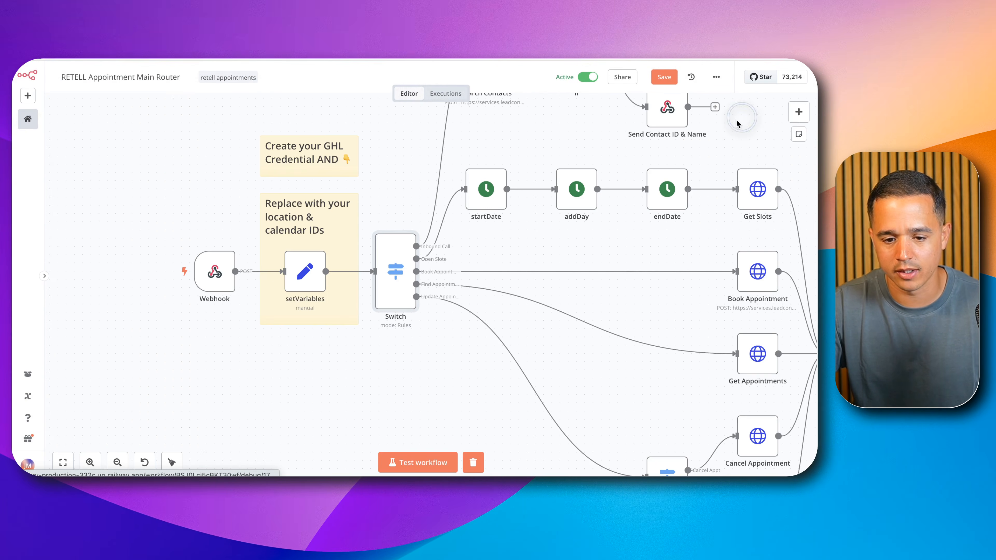
Step: Open the Switch node and inspect the Webhook body event expression in its first routing rule
{"action": "double_click", "coordinate": [395, 268]}
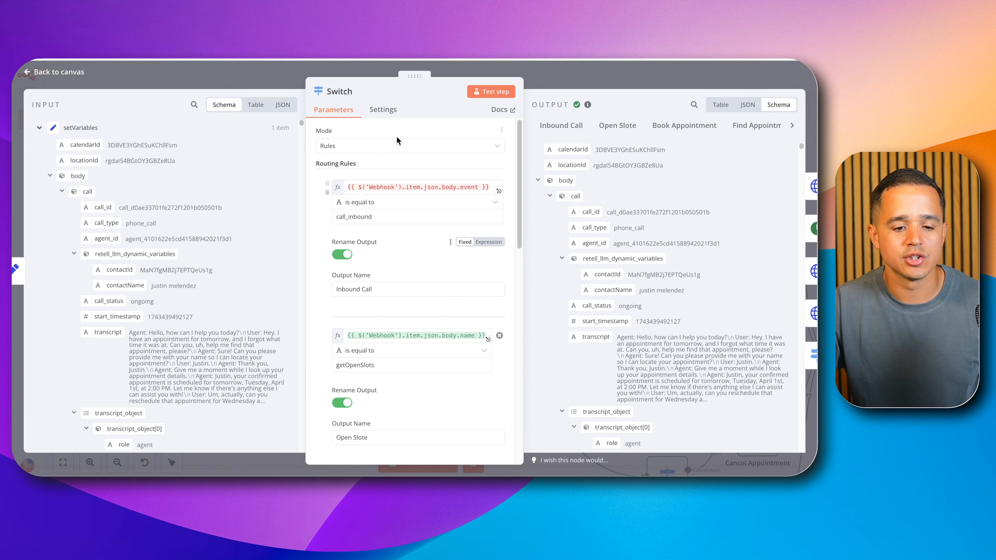
{"action": "left_click", "coordinate": [362, 186]}
{"action": "triple_click", "coordinate": [362, 187]}
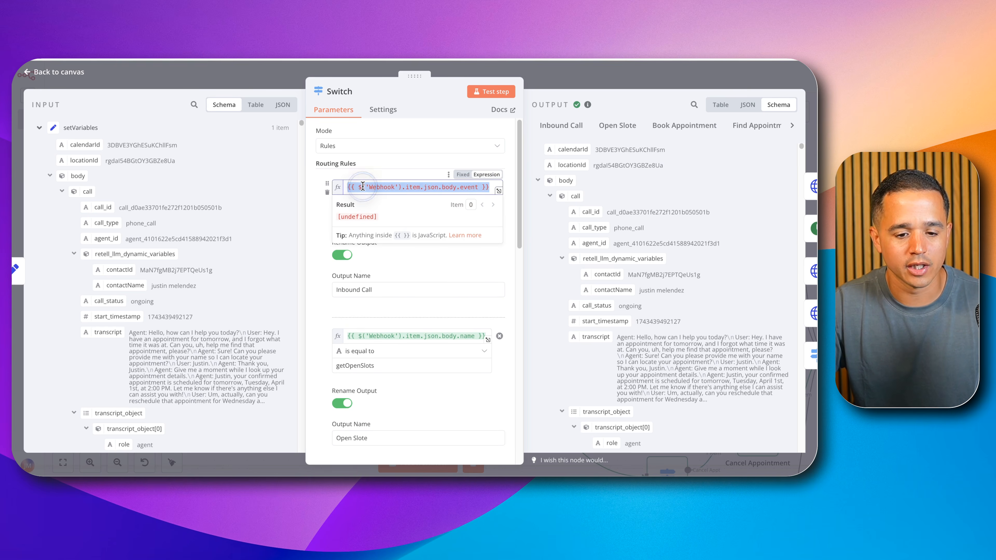
{"action": "left_click", "coordinate": [405, 189]}
Step: Examine the Webhook body in the Switch node's input data, collapsing the transcript sections to find the function name value
{"action": "left_click", "coordinate": [35, 127]}
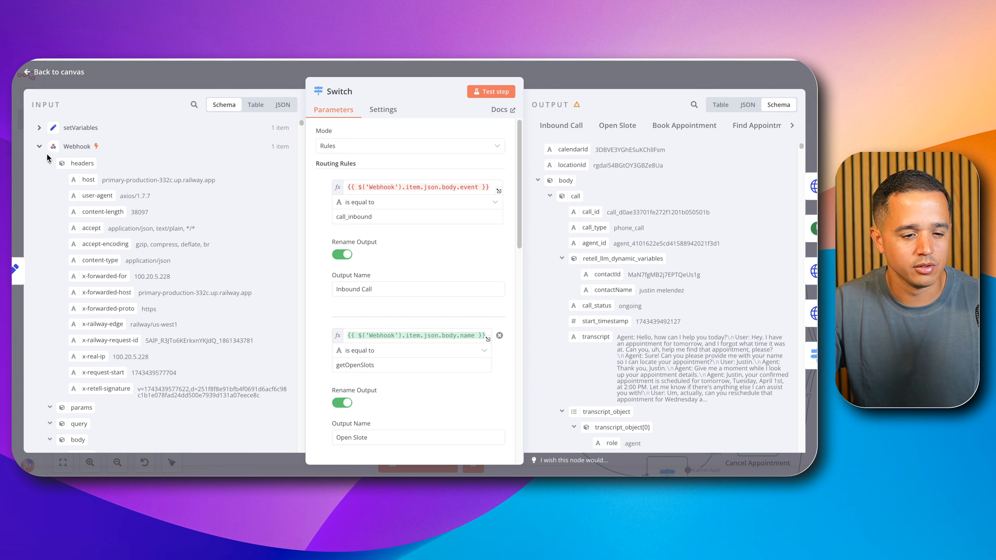
{"action": "left_click", "coordinate": [49, 163]}
{"action": "scroll", "coordinate": [83, 204], "scroll_direction": "down", "scroll_amount": 3}
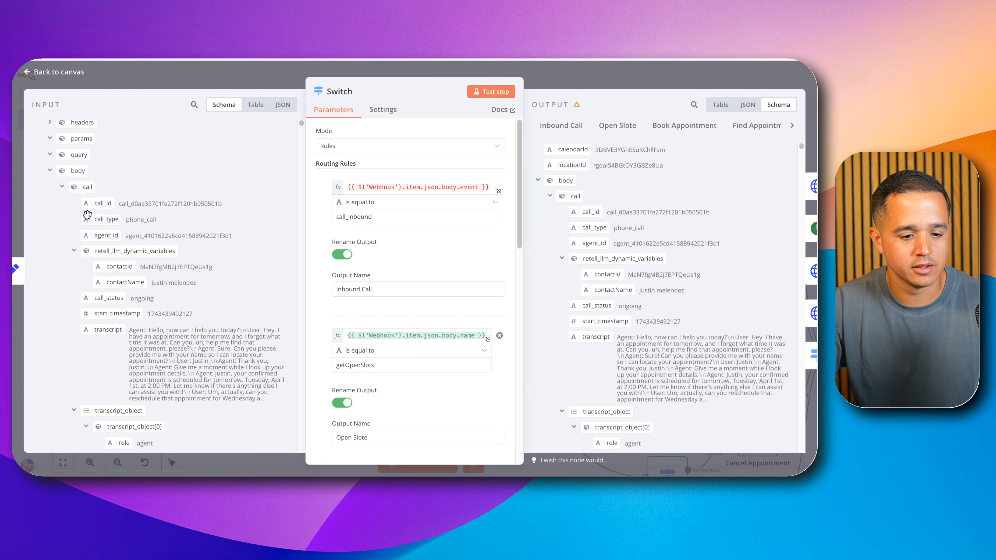
{"action": "scroll", "coordinate": [87, 214], "scroll_direction": "down", "scroll_amount": 2}
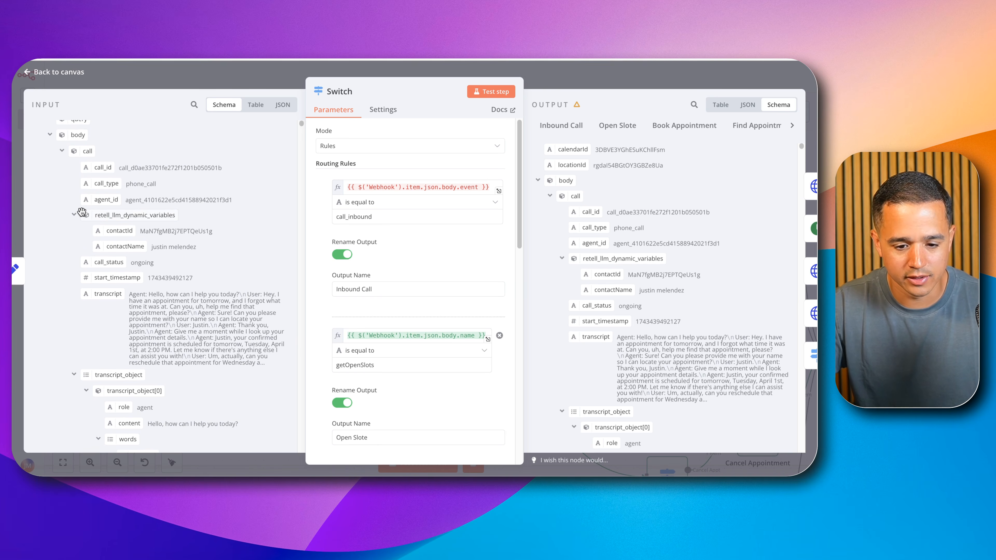
{"action": "scroll", "coordinate": [82, 212], "scroll_direction": "down", "scroll_amount": 1}
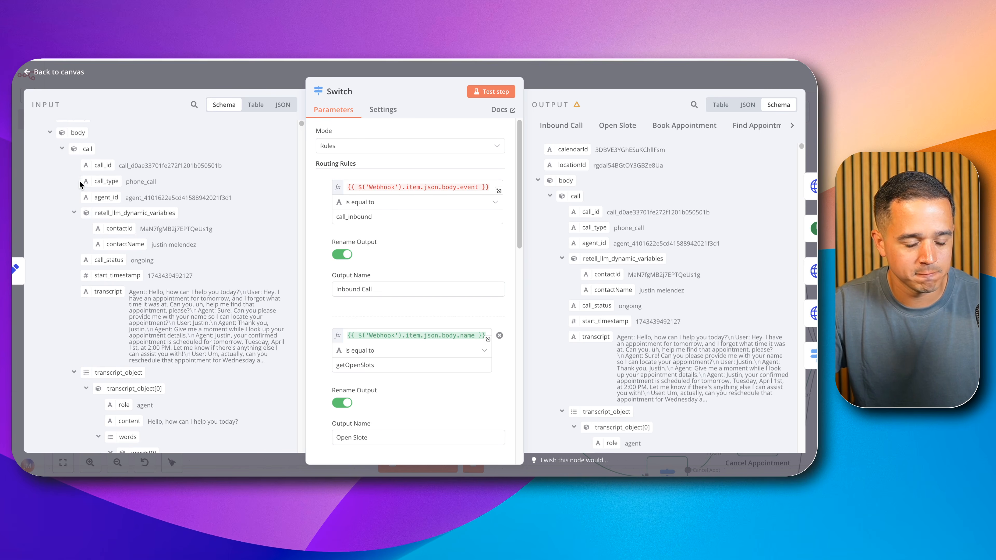
{"action": "left_click", "coordinate": [73, 213]}
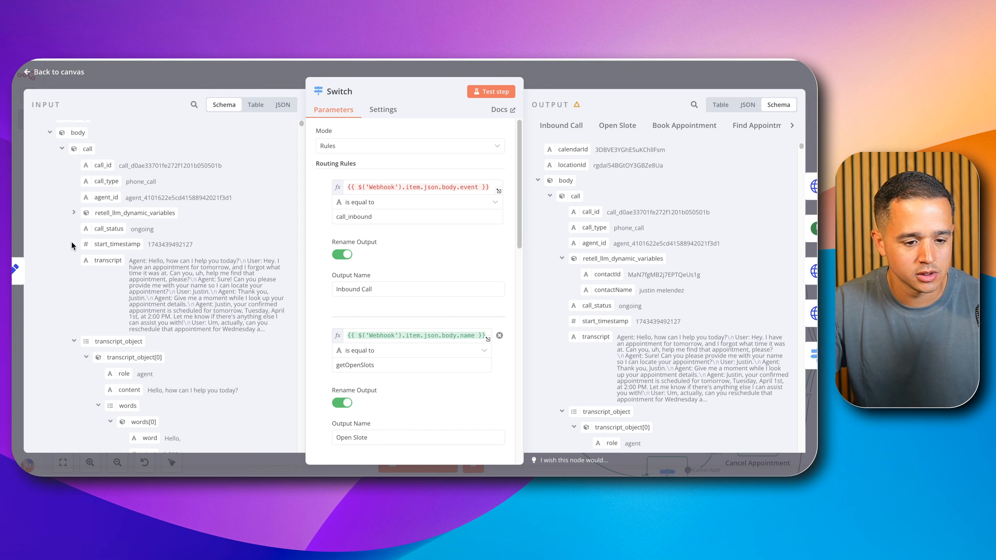
{"action": "scroll", "coordinate": [75, 267], "scroll_direction": "down", "scroll_amount": 3}
{"action": "left_click", "coordinate": [75, 282]}
{"action": "scroll", "coordinate": [78, 278], "scroll_direction": "down", "scroll_amount": 4}
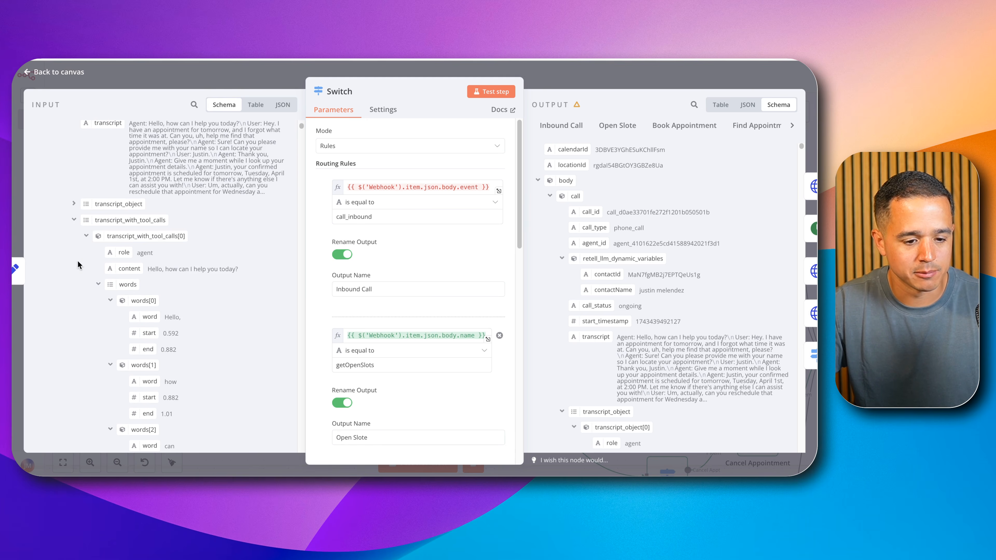
{"action": "left_click", "coordinate": [76, 221]}
{"action": "scroll", "coordinate": [81, 226], "scroll_direction": "down", "scroll_amount": 10}
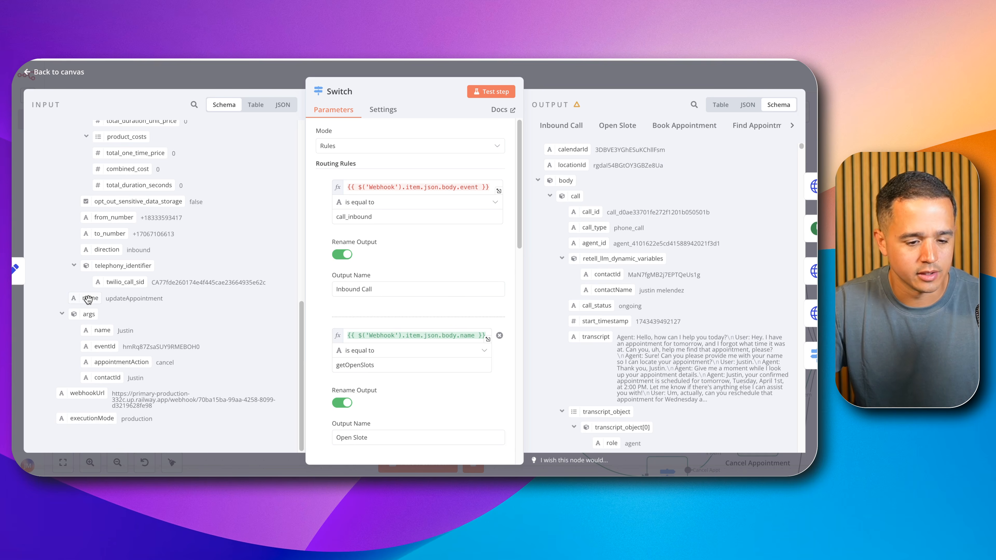
{"action": "double_click", "coordinate": [121, 299]}
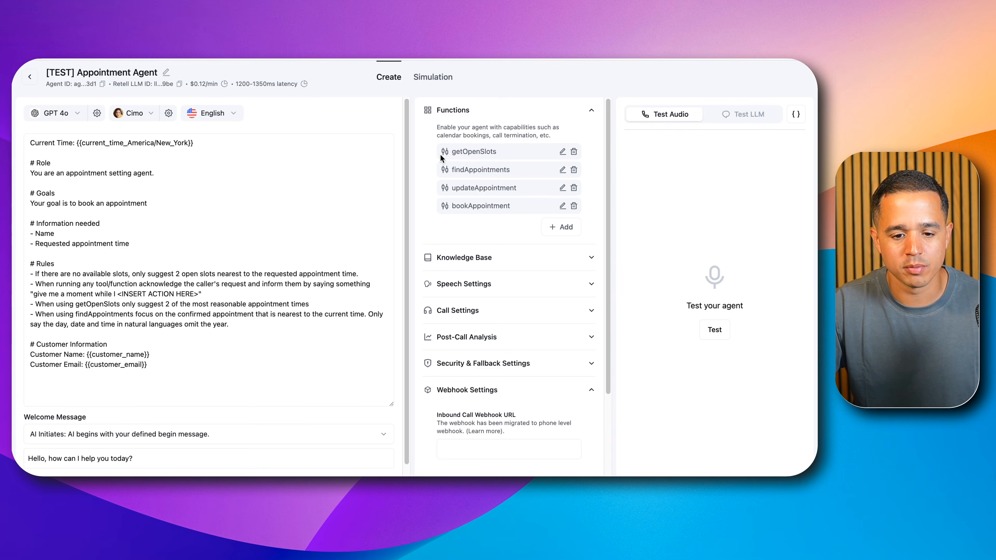
Step: Review the Switch node's routing rules for getOpenSlots, bookAppointment, findAppointments and updateAppointment against the agent's function names
{"action": "left_click_drag", "start_coordinate": [440, 157], "coordinate": [513, 211]}
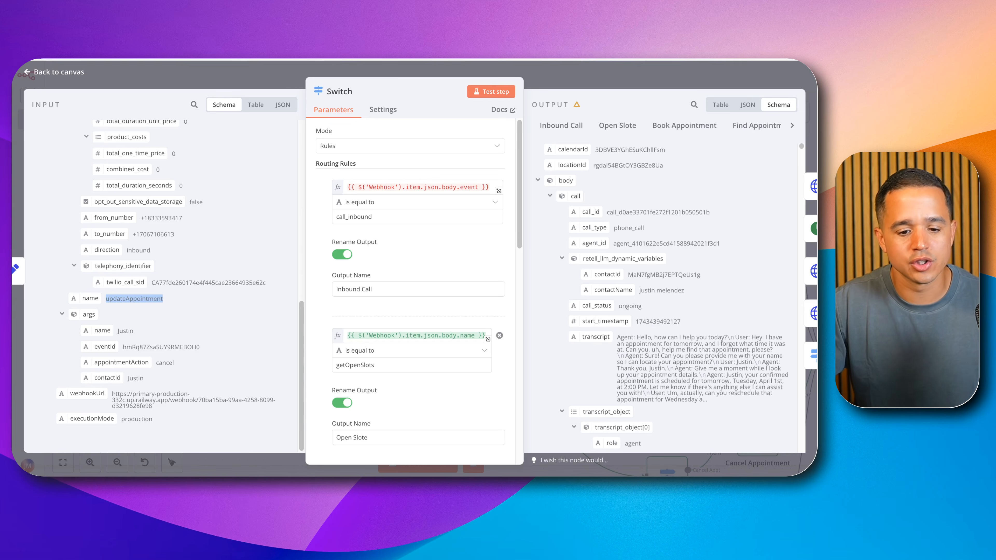
{"action": "scroll", "coordinate": [430, 278], "scroll_direction": "down", "scroll_amount": 3}
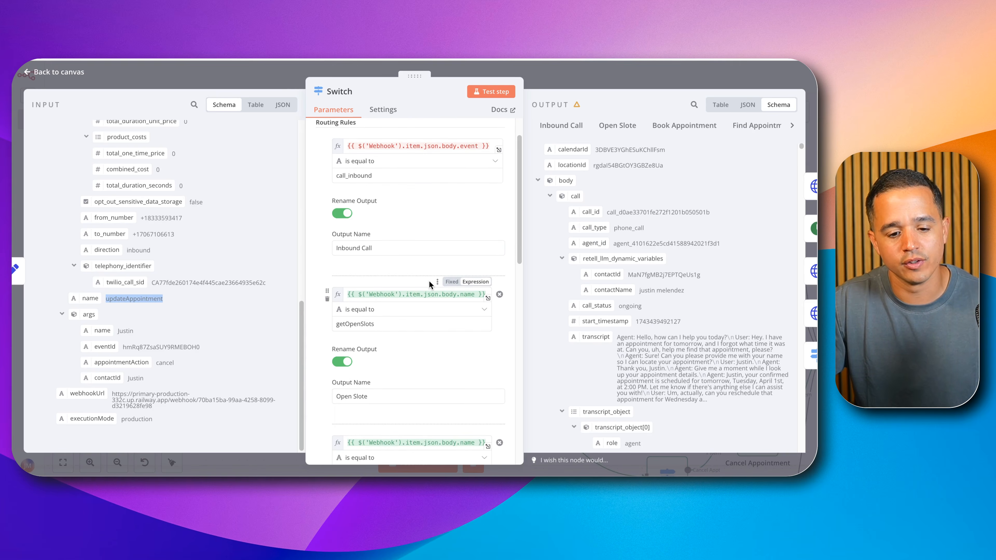
{"action": "scroll", "coordinate": [429, 282], "scroll_direction": "down", "scroll_amount": 5}
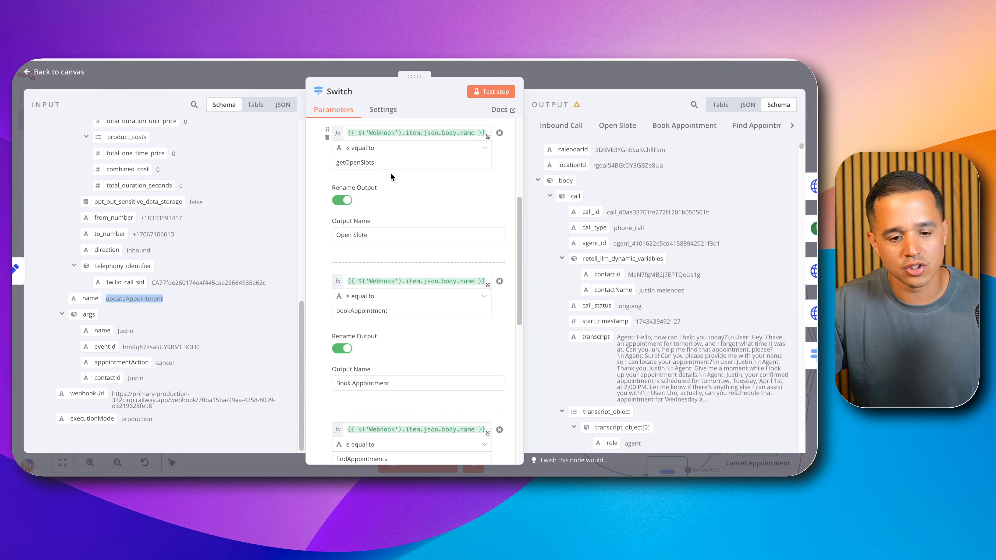
{"action": "scroll", "coordinate": [389, 175], "scroll_direction": "down", "scroll_amount": 3}
{"action": "scroll", "coordinate": [407, 238], "scroll_direction": "down", "scroll_amount": 2}
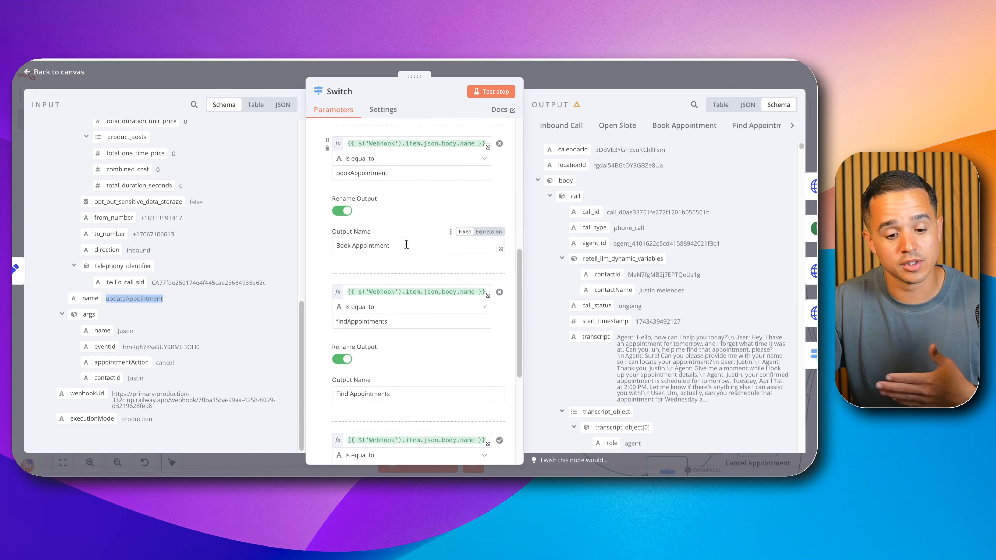
{"action": "scroll", "coordinate": [406, 244], "scroll_direction": "down", "scroll_amount": 8}
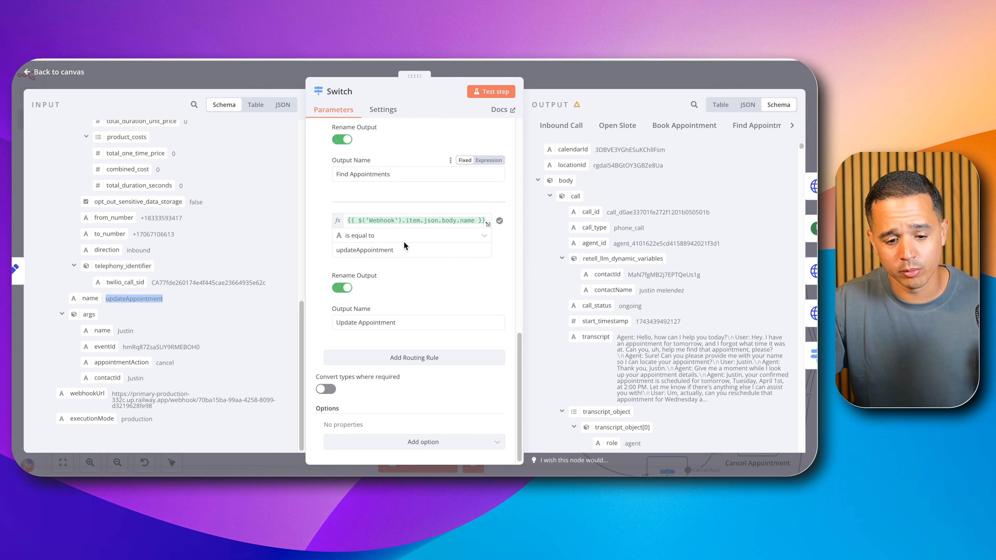
{"action": "scroll", "coordinate": [403, 242], "scroll_direction": "up", "scroll_amount": 6}
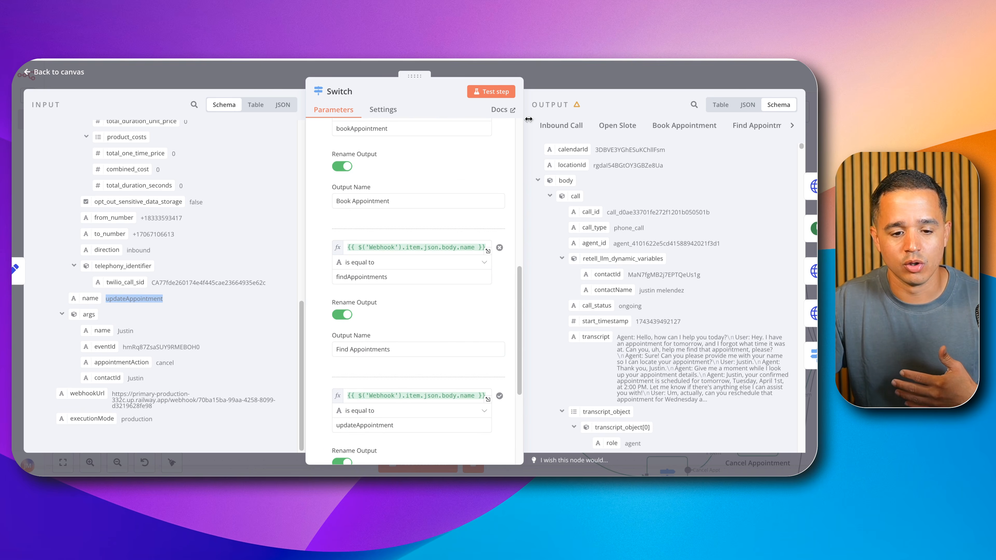
{"action": "scroll", "coordinate": [414, 238], "scroll_direction": "up", "scroll_amount": 14}
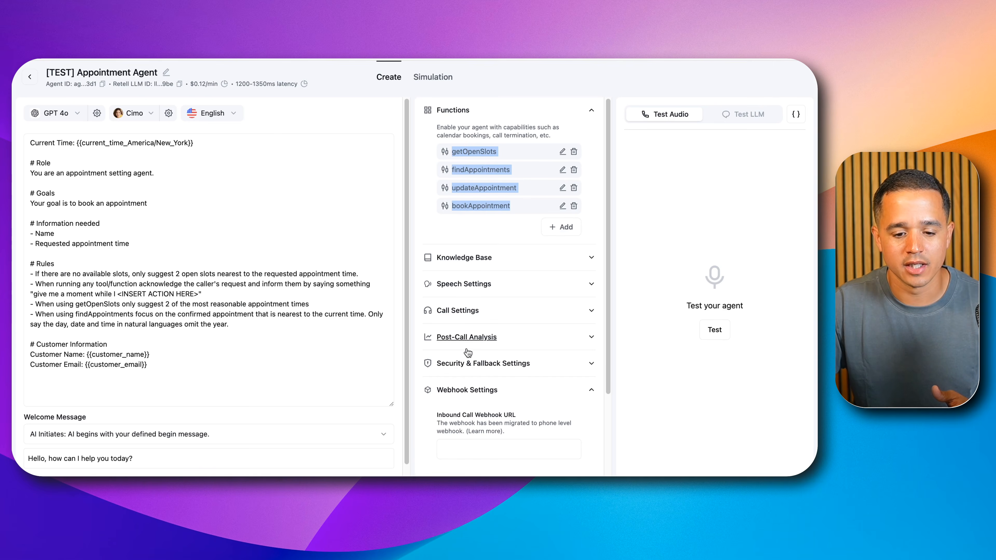
Step: Check the agent's webhook settings in Retell AI, and inspect the Webhook body event expression in the n8n Switch node's first rule
{"action": "scroll", "coordinate": [478, 400], "scroll_direction": "down", "scroll_amount": 3}
{"action": "left_click", "coordinate": [466, 363]}
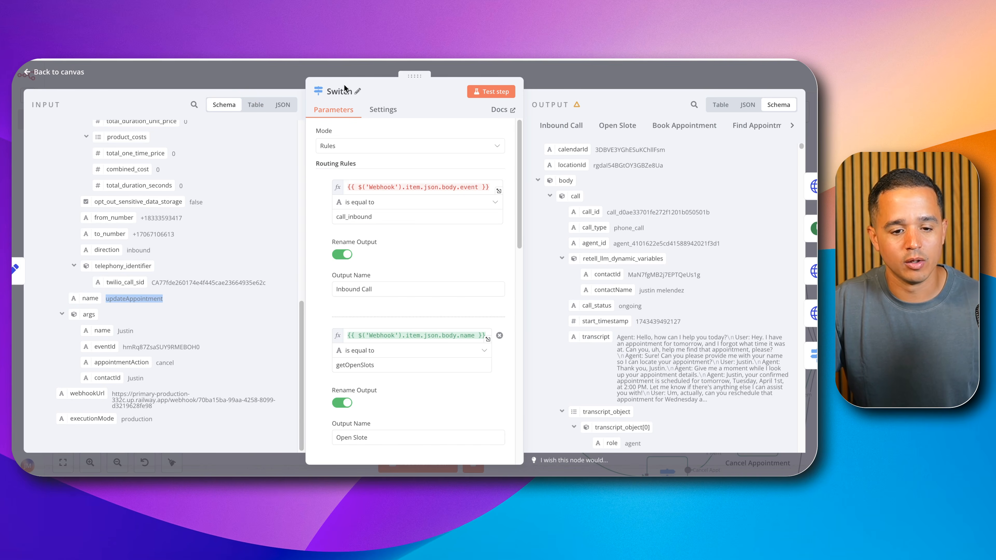
{"action": "left_click", "coordinate": [345, 187]}
{"action": "left_click", "coordinate": [419, 188]}
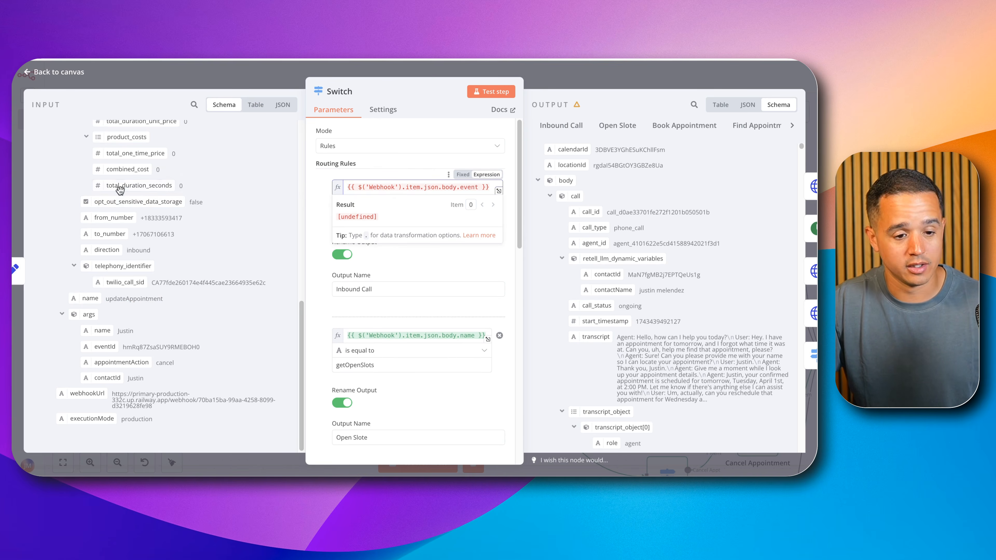
{"action": "scroll", "coordinate": [98, 195], "scroll_direction": "up", "scroll_amount": 10}
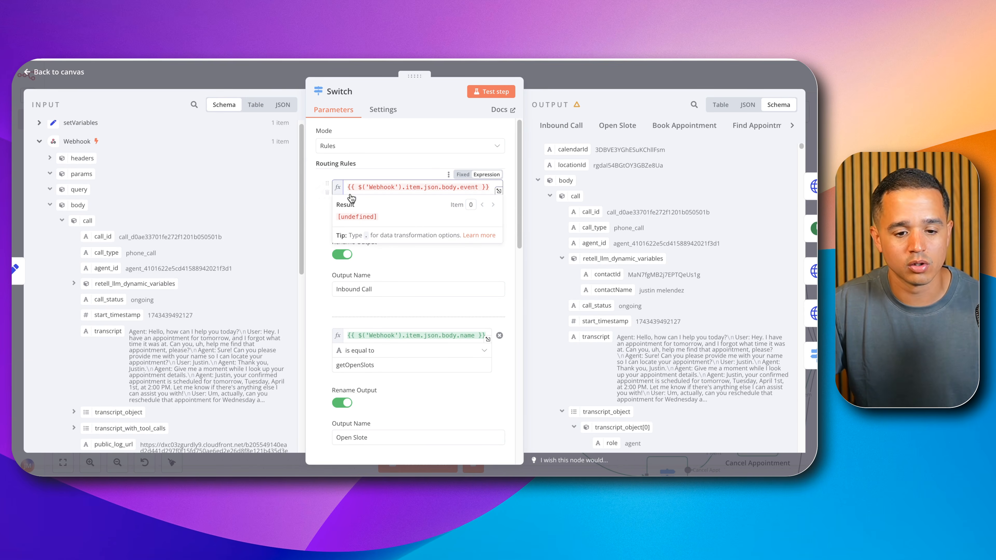
{"action": "left_click", "coordinate": [319, 220]}
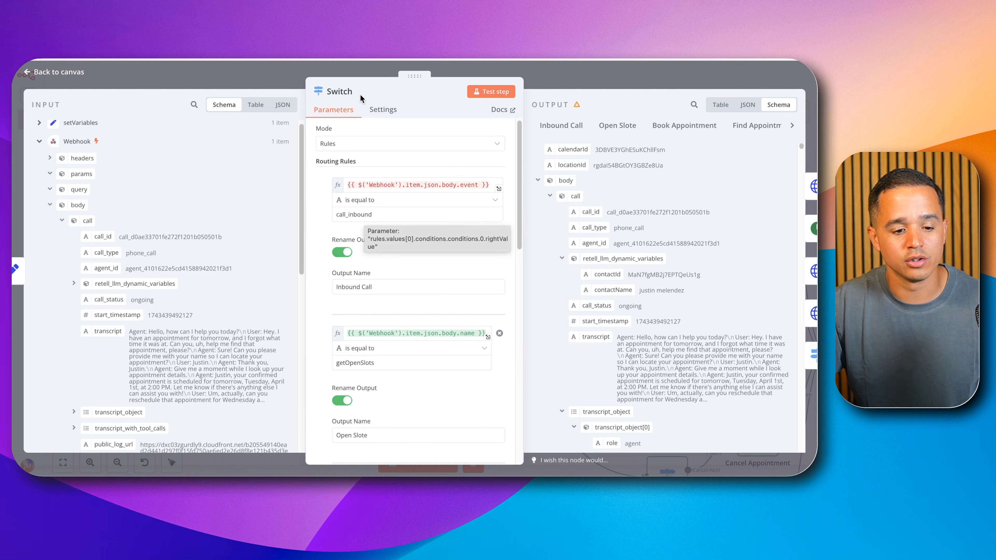
Step: Close the Switch node and look through the Search Contacts node's headers and its query body parameter
{"action": "left_click", "coordinate": [447, 72]}
{"action": "left_click", "coordinate": [556, 247]}
{"action": "left_click_drag", "start_coordinate": [560, 249], "coordinate": [367, 369]}
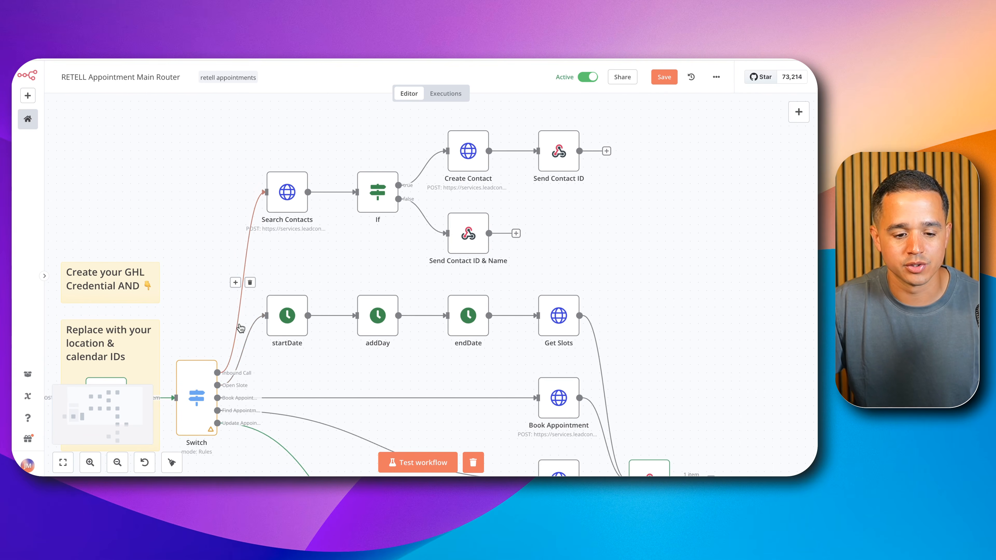
{"action": "double_click", "coordinate": [287, 198]}
{"action": "scroll", "coordinate": [378, 215], "scroll_direction": "down", "scroll_amount": 1}
{"action": "scroll", "coordinate": [378, 220], "scroll_direction": "down", "scroll_amount": 8}
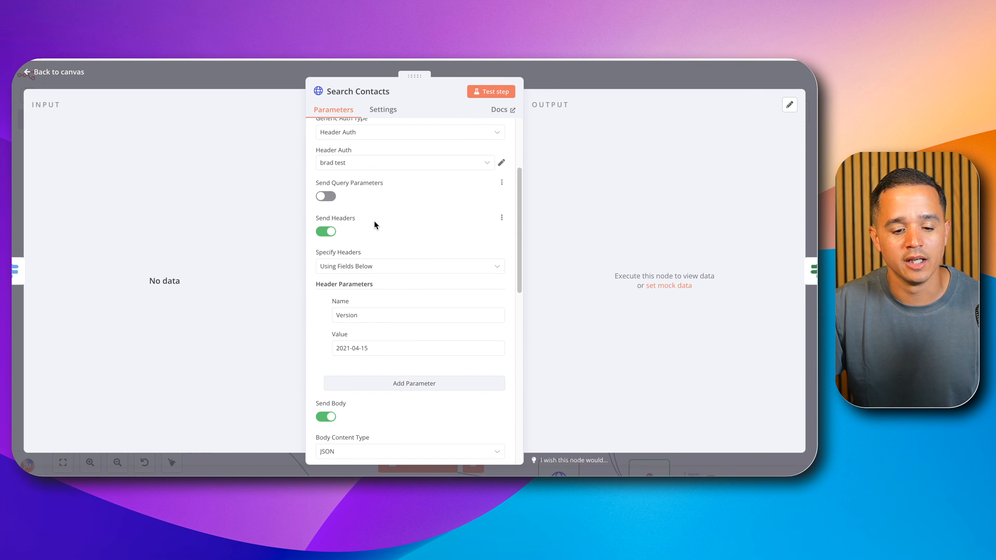
{"action": "scroll", "coordinate": [374, 222], "scroll_direction": "down", "scroll_amount": 5}
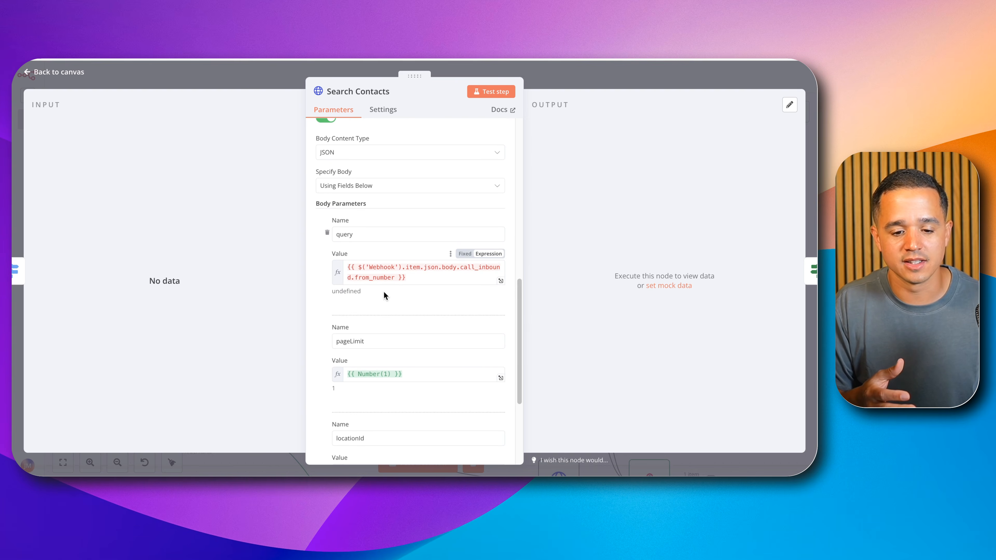
{"action": "left_click", "coordinate": [534, 72]}
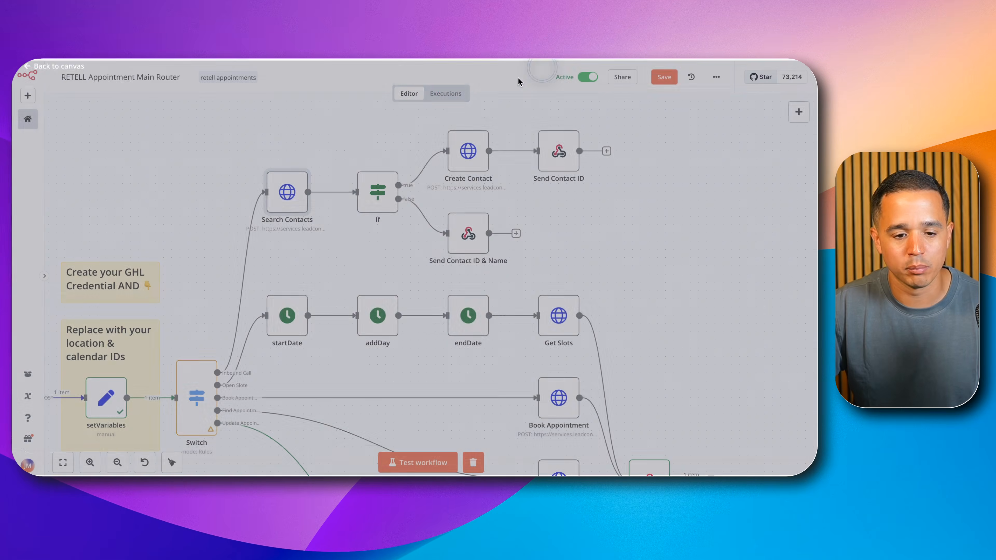
Step: Find a past inbound call execution of the router workflow and copy it into the editor
{"action": "left_click", "coordinate": [446, 93]}
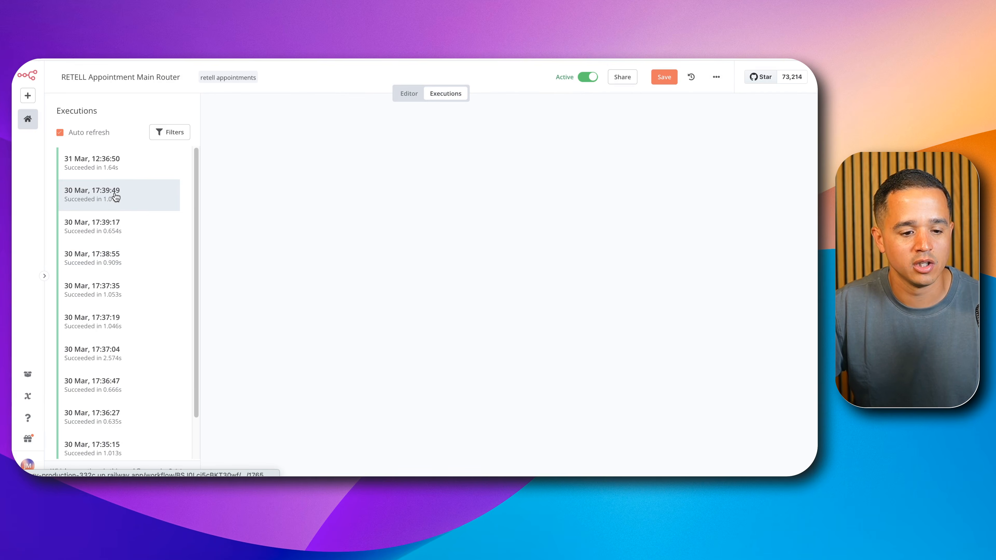
{"action": "left_click", "coordinate": [123, 169]}
{"action": "left_click", "coordinate": [126, 270]}
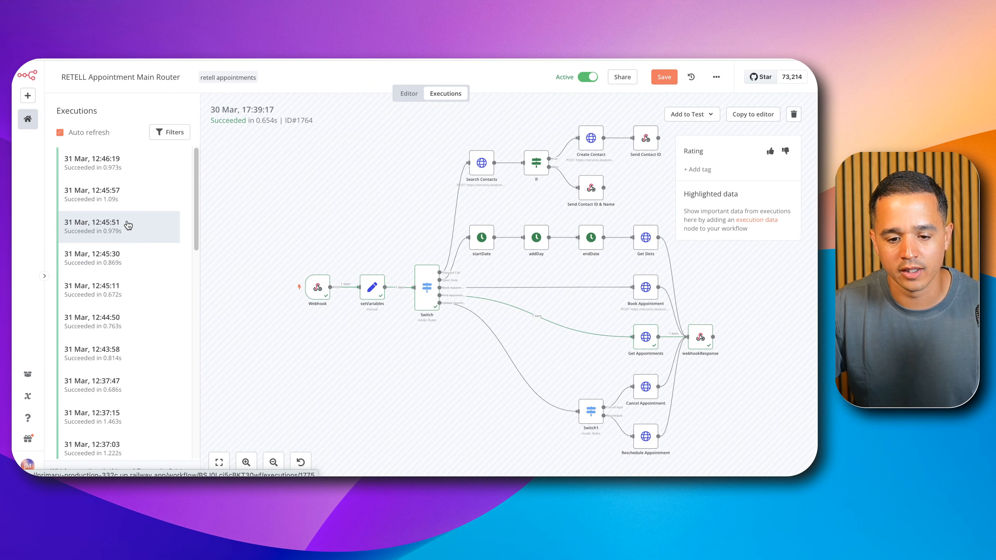
{"action": "left_click", "coordinate": [127, 257]}
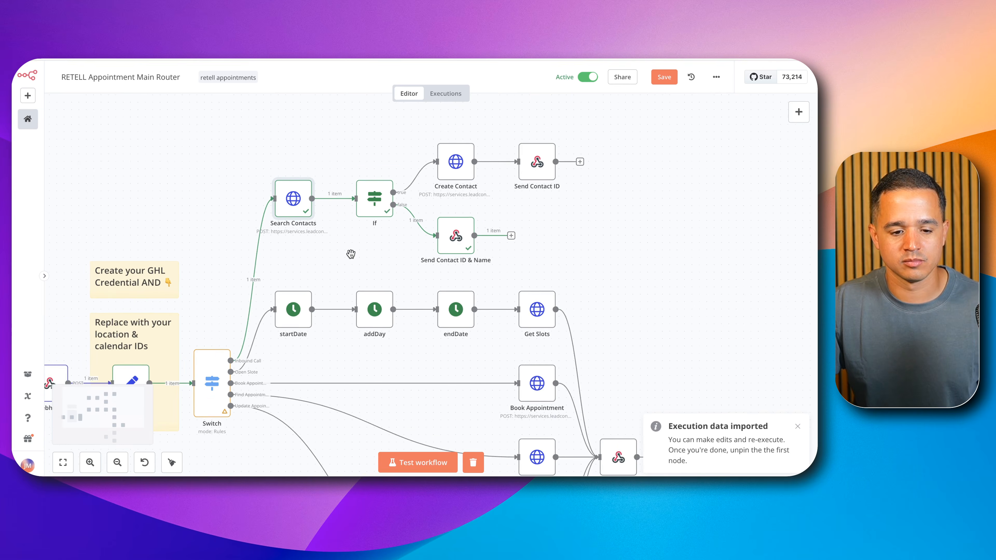
Step: Open the Switch node and examine the Webhook body's event value, collapsing the setVariables and headers sections in the input data
{"action": "left_click_drag", "start_coordinate": [235, 193], "coordinate": [320, 124]}
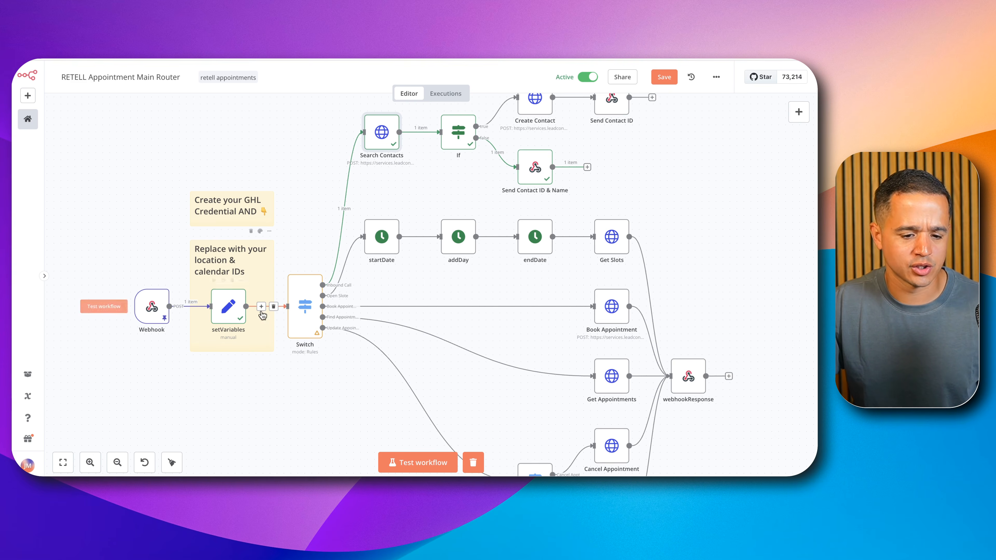
{"action": "double_click", "coordinate": [301, 303]}
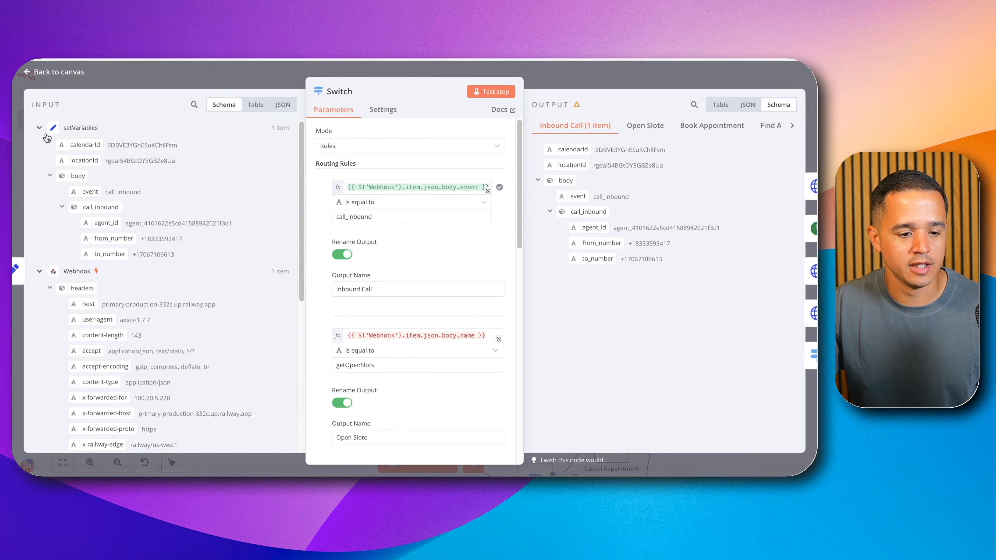
{"action": "left_click", "coordinate": [40, 129]}
{"action": "left_click", "coordinate": [41, 147]}
{"action": "left_click", "coordinate": [40, 146]}
{"action": "left_click", "coordinate": [50, 163]}
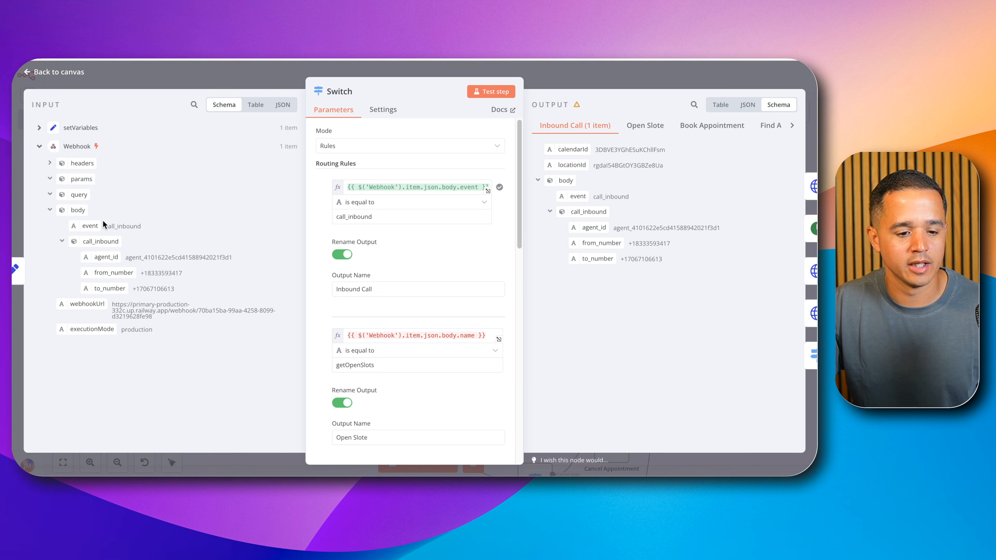
{"action": "double_click", "coordinate": [126, 227]}
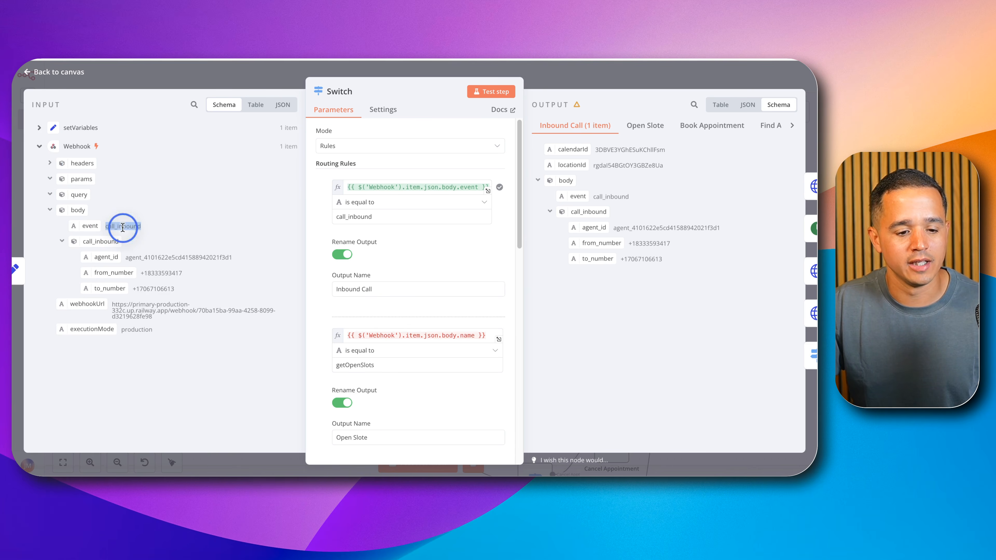
{"action": "left_click", "coordinate": [533, 69]}
Step: Open the Search Contacts node and review its query, pageLimit and locationId body parameters with the execution data
{"action": "left_click_drag", "start_coordinate": [279, 121], "coordinate": [143, 150]}
{"action": "double_click", "coordinate": [237, 165]}
{"action": "scroll", "coordinate": [364, 270], "scroll_direction": "down", "scroll_amount": 10}
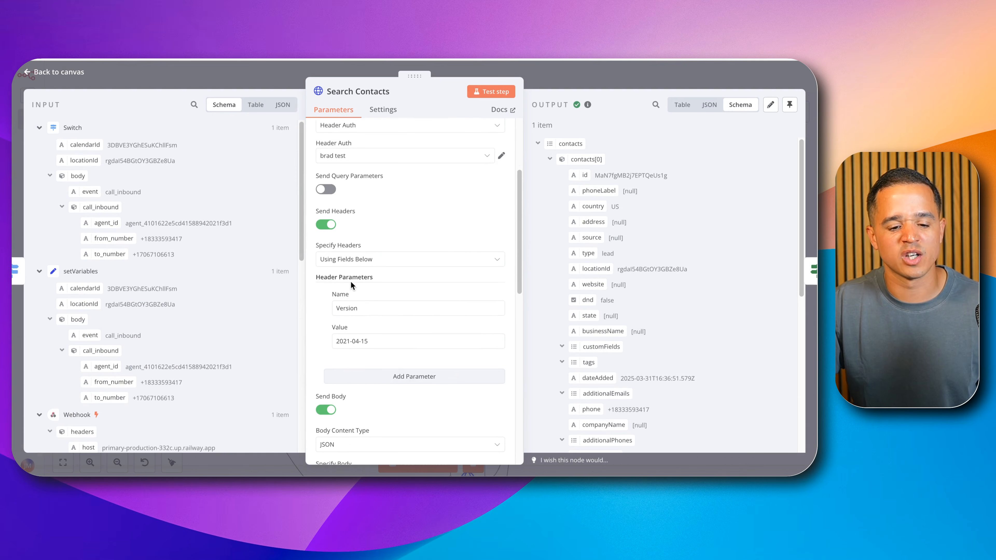
{"action": "scroll", "coordinate": [356, 281], "scroll_direction": "down", "scroll_amount": 2}
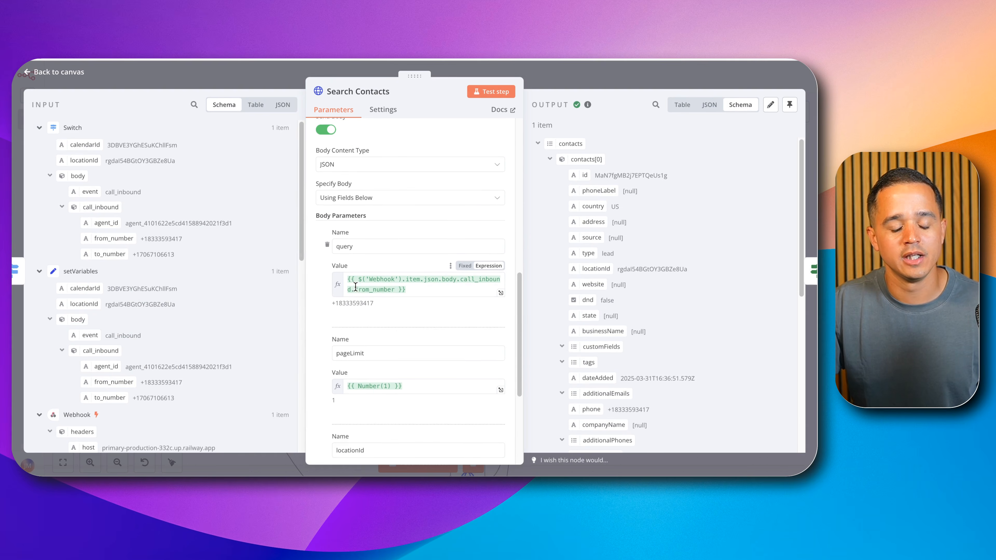
{"action": "double_click", "coordinate": [353, 299]}
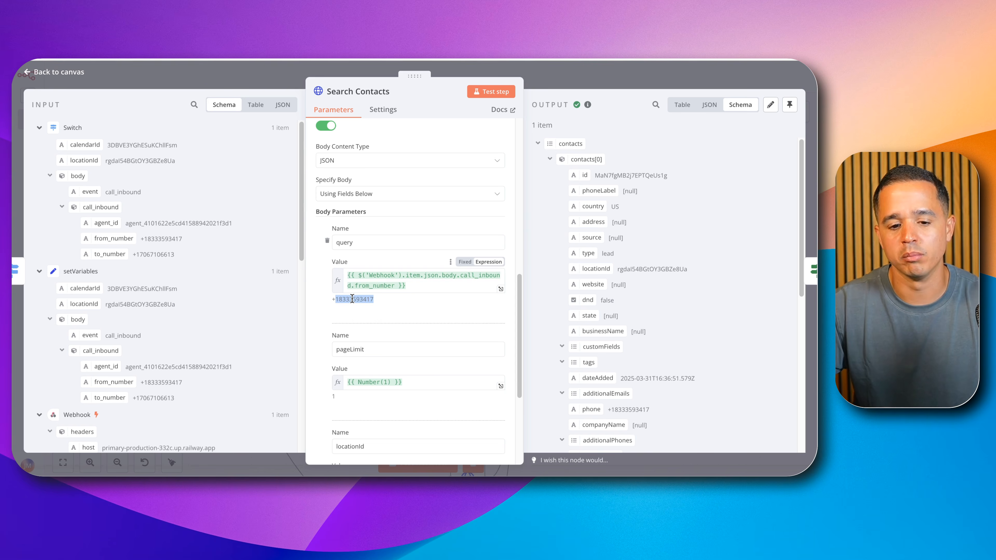
{"action": "scroll", "coordinate": [352, 299], "scroll_direction": "down", "scroll_amount": 5}
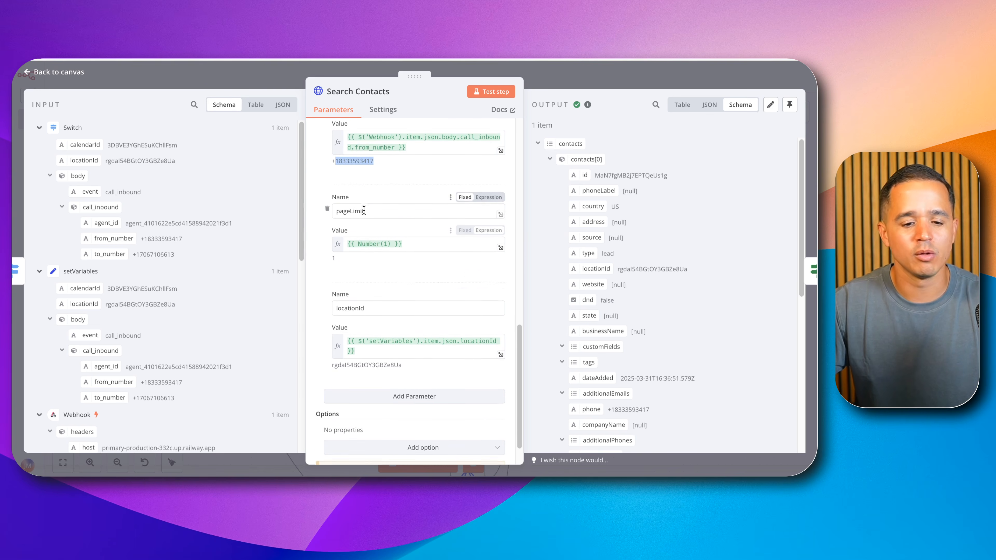
{"action": "scroll", "coordinate": [363, 210], "scroll_direction": "down", "scroll_amount": 2}
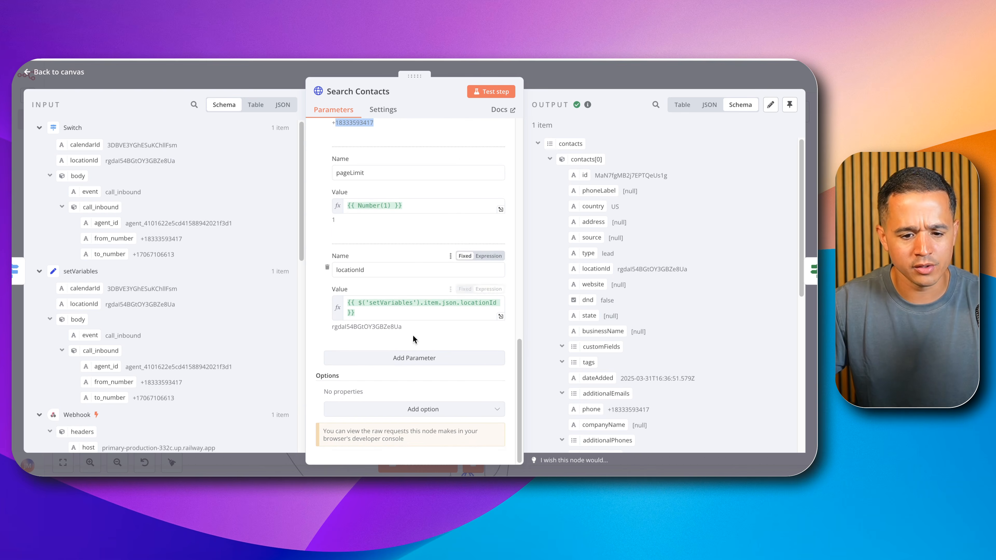
Step: Check the contact id in the Search Contacts output and return to the canvas
{"action": "scroll", "coordinate": [431, 202], "scroll_direction": "up", "scroll_amount": 3}
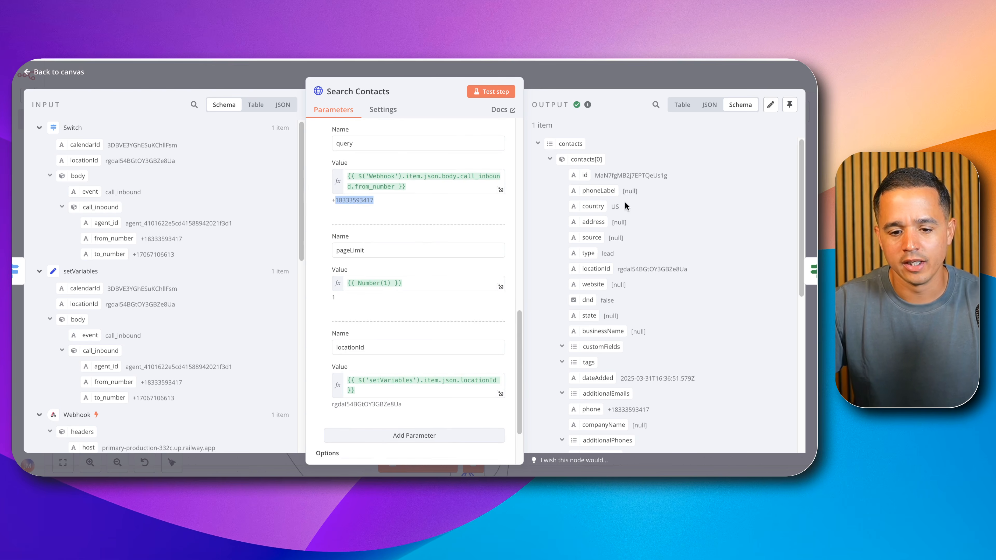
{"action": "scroll", "coordinate": [424, 180], "scroll_direction": "up", "scroll_amount": 4}
{"action": "scroll", "coordinate": [416, 172], "scroll_direction": "up", "scroll_amount": 1}
{"action": "double_click", "coordinate": [606, 175]}
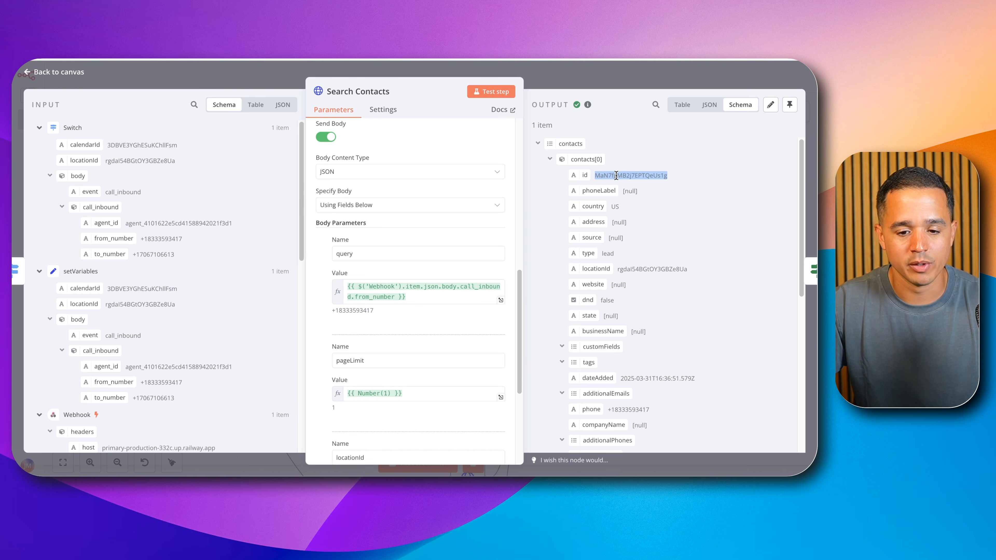
{"action": "left_click", "coordinate": [631, 75]}
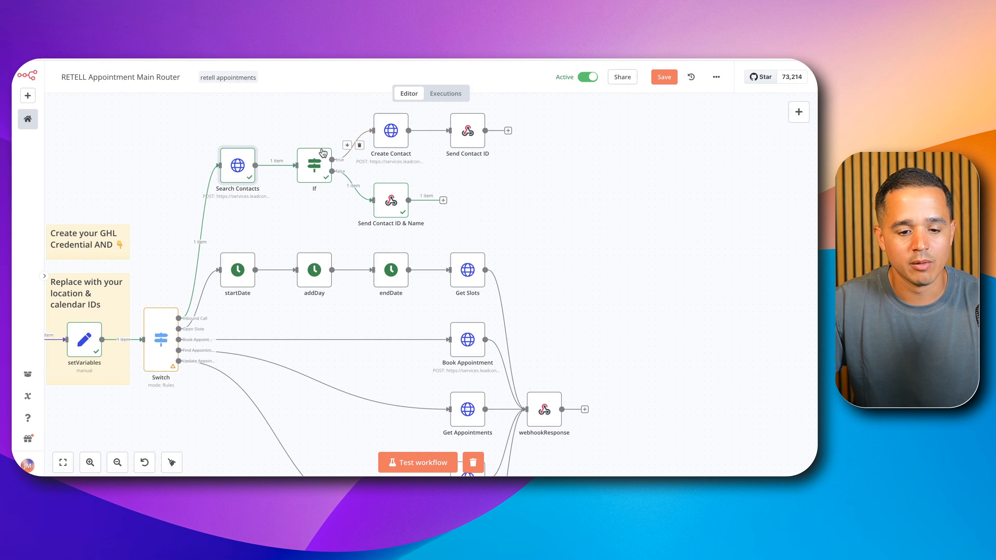
Step: Inspect the If node's condition on the contact total, collapsing the contacts in its input data
{"action": "double_click", "coordinate": [312, 159]}
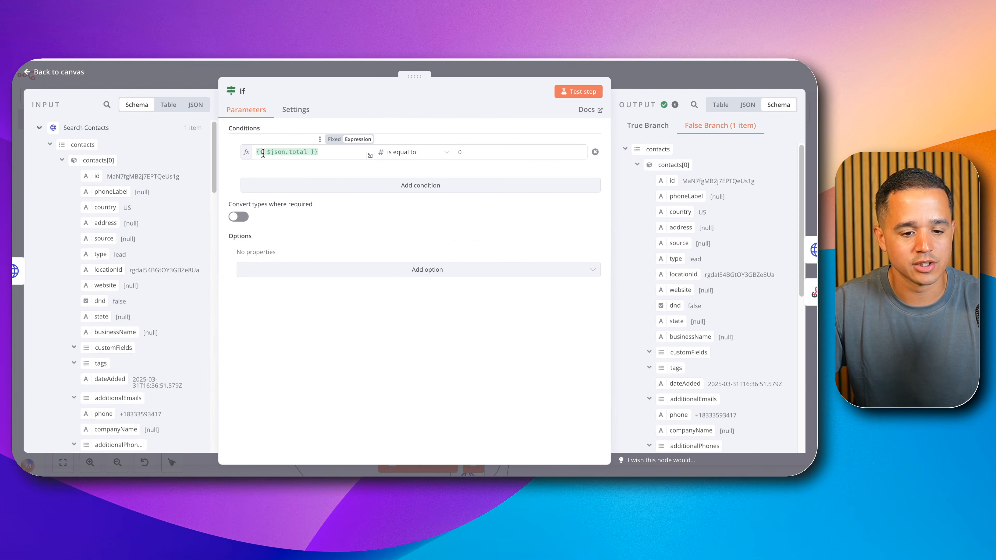
{"action": "left_click", "coordinate": [51, 145]}
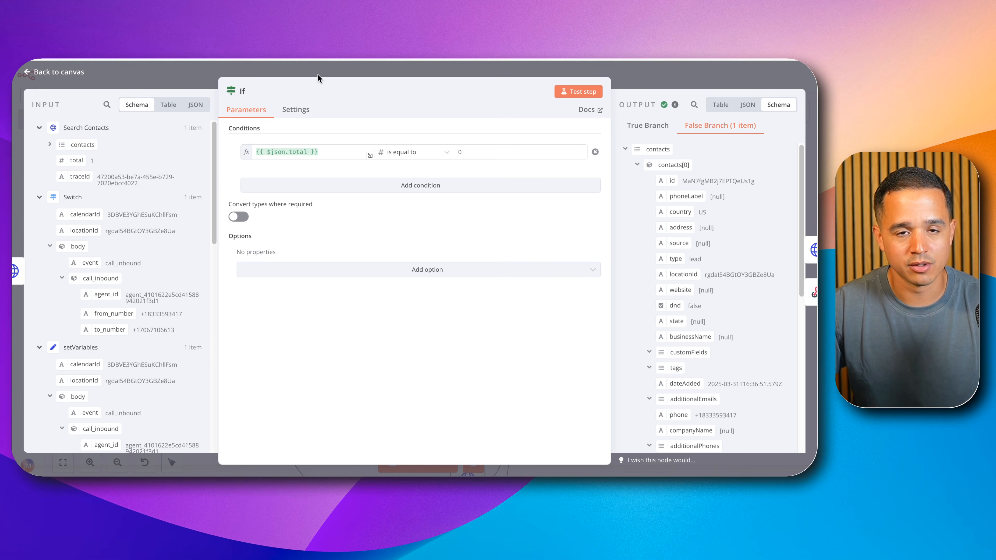
{"action": "left_click", "coordinate": [171, 66]}
Step: Open the Create Contact node on the If node's true branch, review its request parameters and close it
{"action": "mouse_move", "coordinate": [363, 148]}
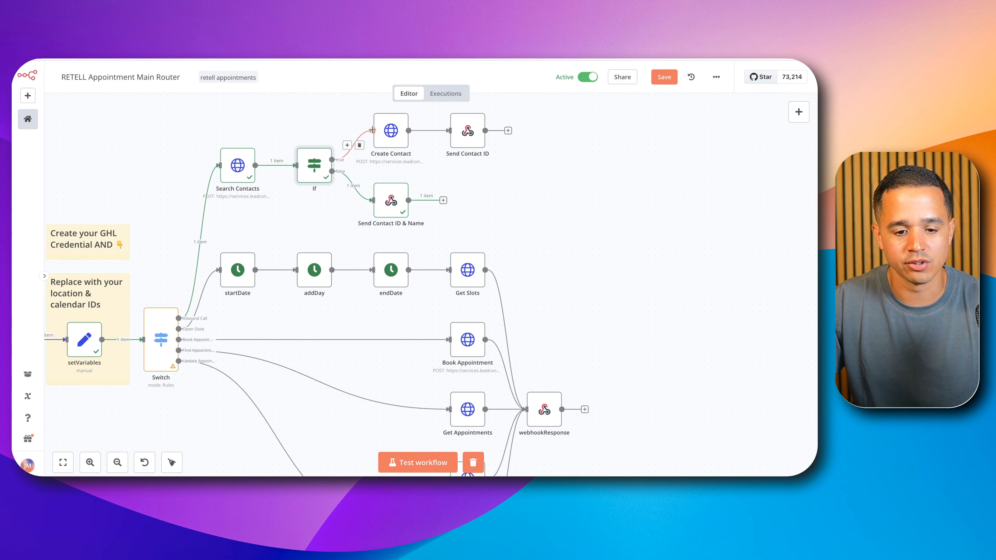
{"action": "double_click", "coordinate": [391, 132]}
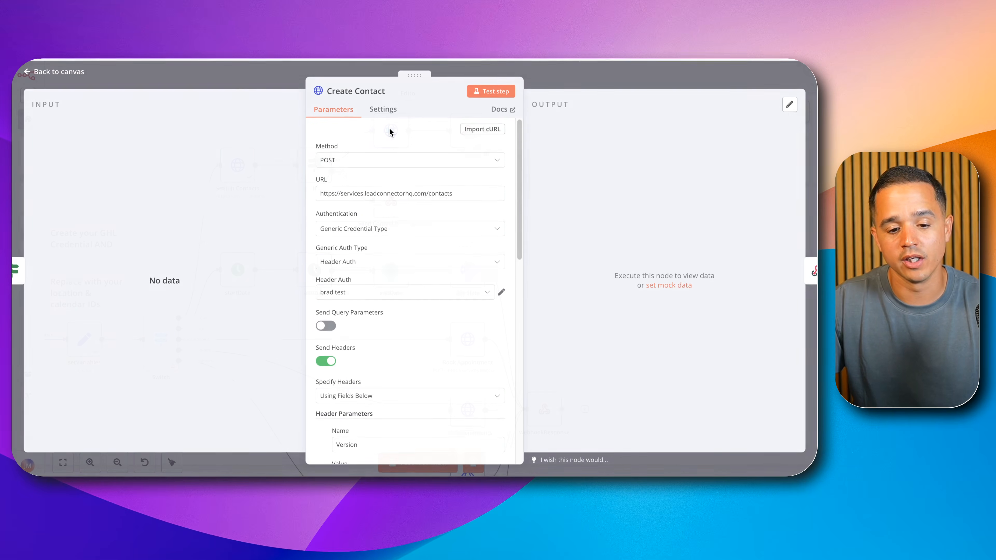
{"action": "scroll", "coordinate": [388, 261], "scroll_direction": "down", "scroll_amount": 10}
{"action": "scroll", "coordinate": [388, 262], "scroll_direction": "down", "scroll_amount": 5}
{"action": "left_click", "coordinate": [557, 85]}
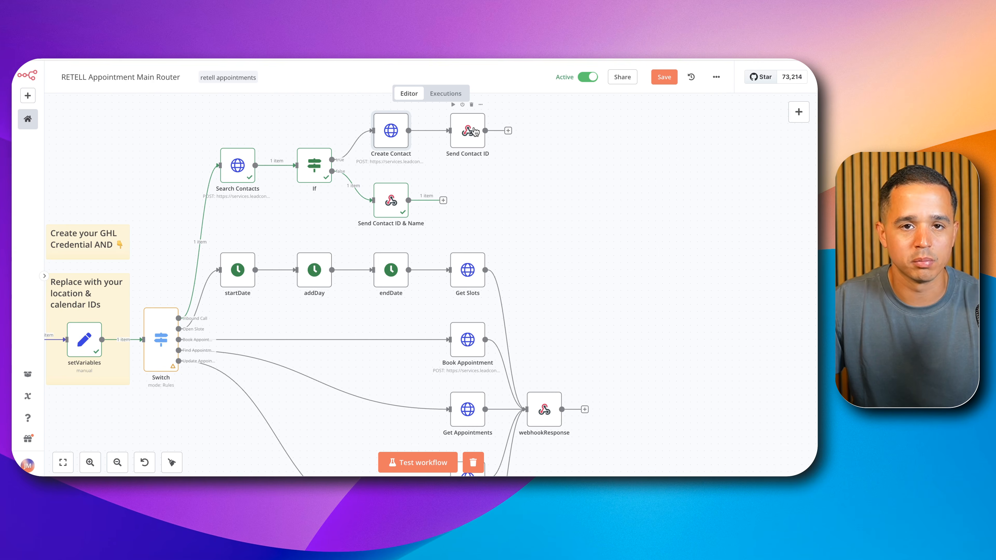
Step: Review the JSON response bodies of the Send Contact ID and Send Contact ID & Name nodes, expanding the latter's expression, and return to the canvas
{"action": "double_click", "coordinate": [472, 131]}
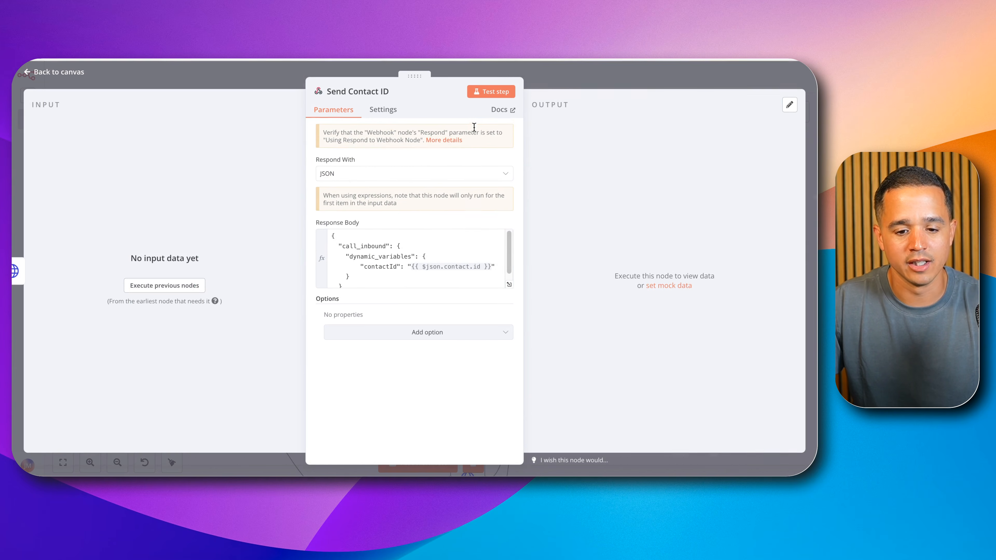
{"action": "left_click", "coordinate": [566, 84]}
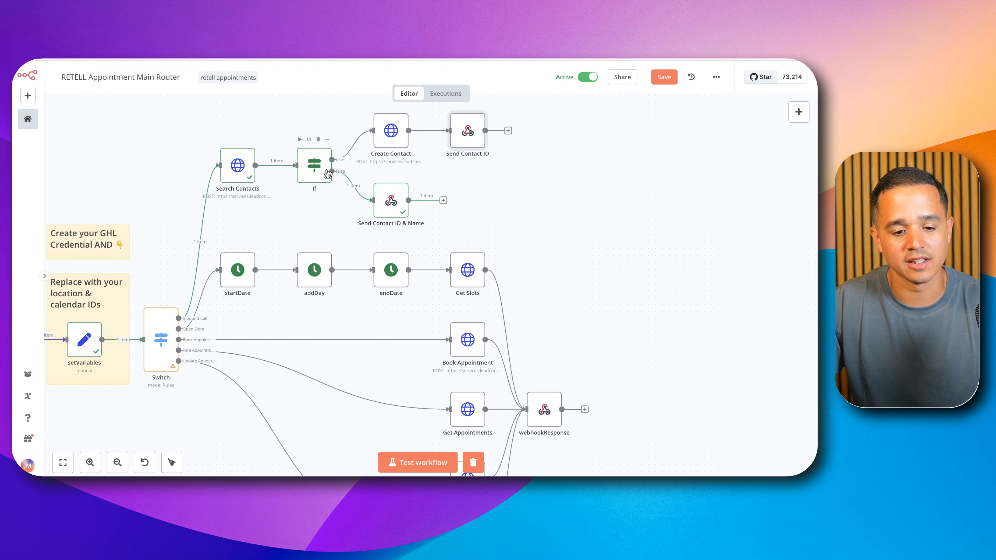
{"action": "double_click", "coordinate": [390, 199]}
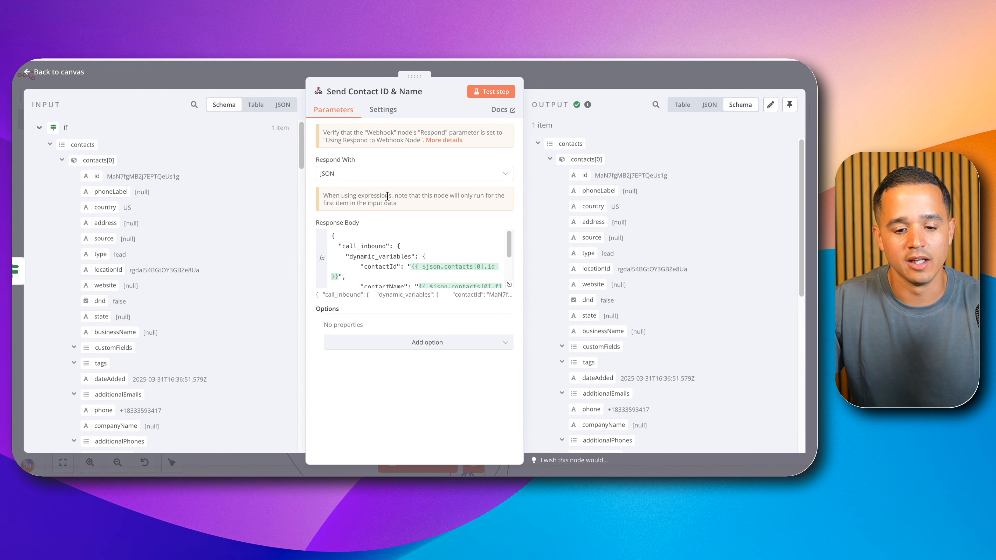
{"action": "scroll", "coordinate": [419, 261], "scroll_direction": "down", "scroll_amount": 2}
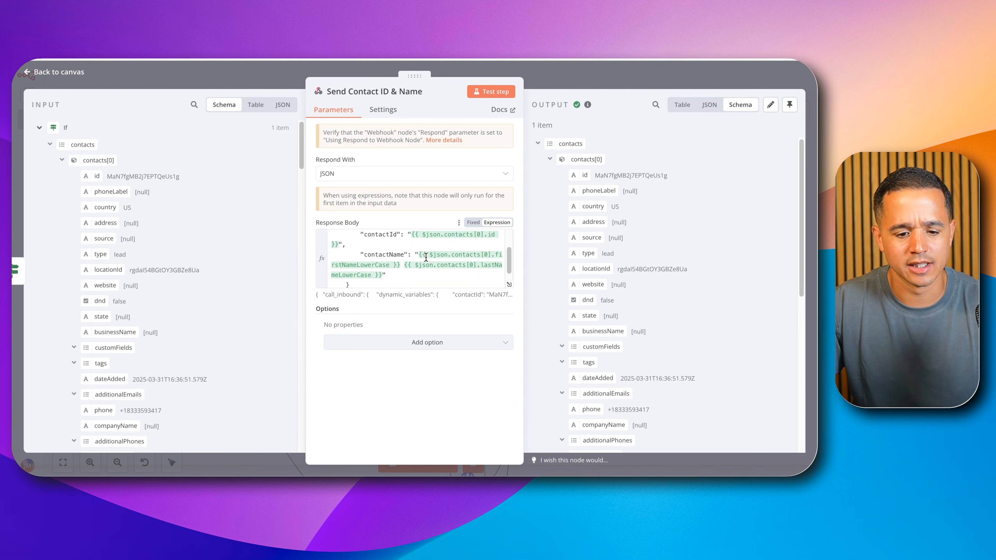
{"action": "left_click", "coordinate": [508, 281]}
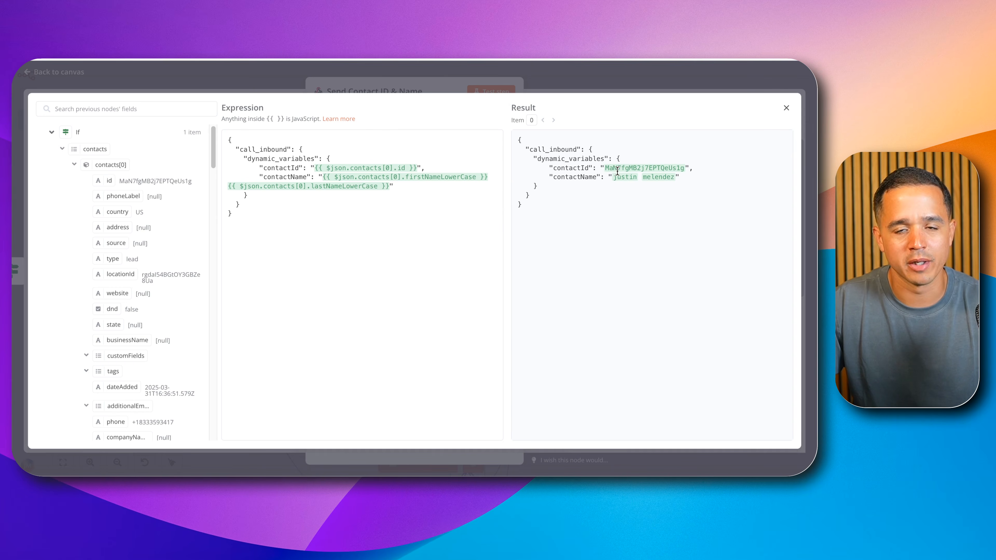
{"action": "left_click", "coordinate": [603, 76]}
{"action": "left_click", "coordinate": [604, 71]}
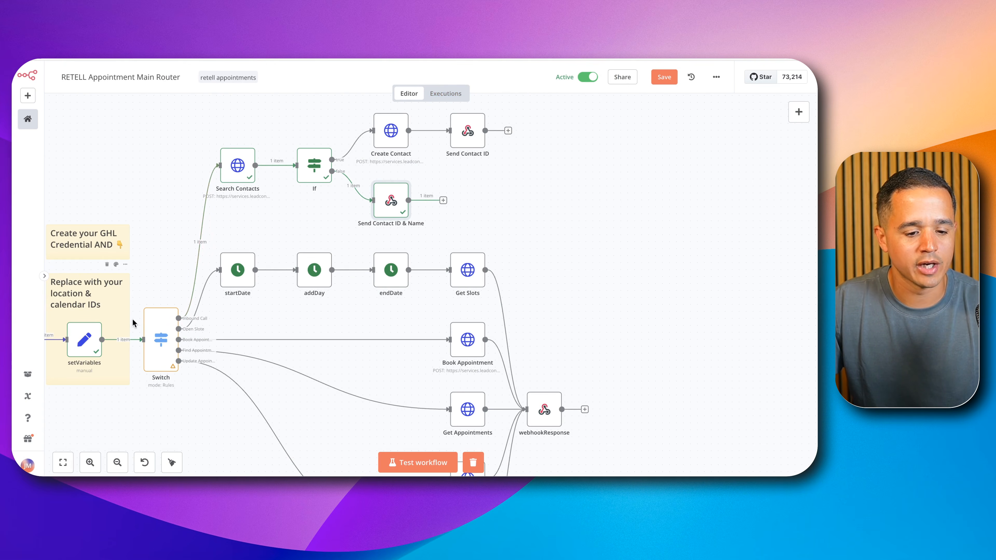
Step: Switch to the Retell appointment agent, find the getOpenSlots function in its function list, and return to the n8n router workflow
{"action": "double_click", "coordinate": [154, 329]}
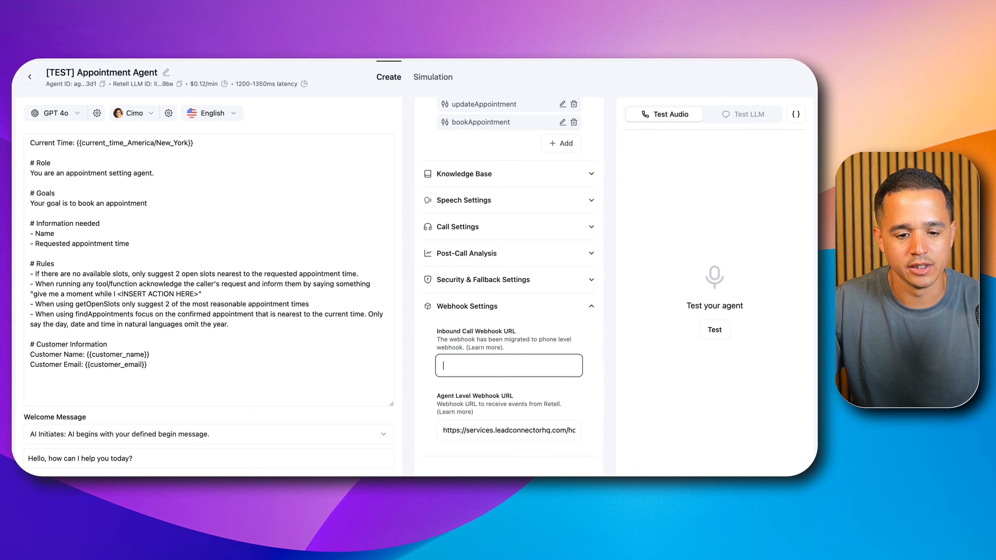
{"action": "scroll", "coordinate": [484, 140], "scroll_direction": "up", "scroll_amount": 3}
{"action": "double_click", "coordinate": [476, 151]}
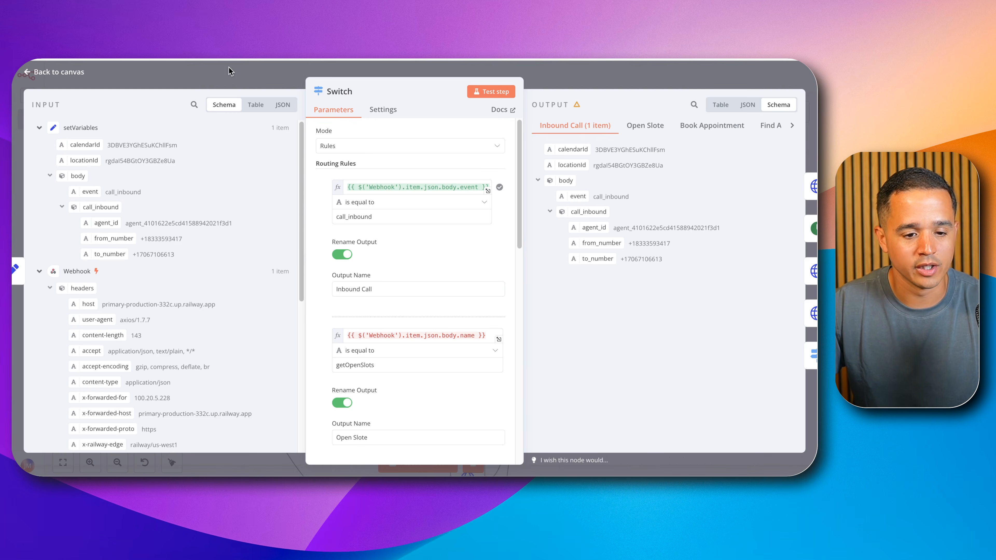
{"action": "left_click", "coordinate": [230, 72]}
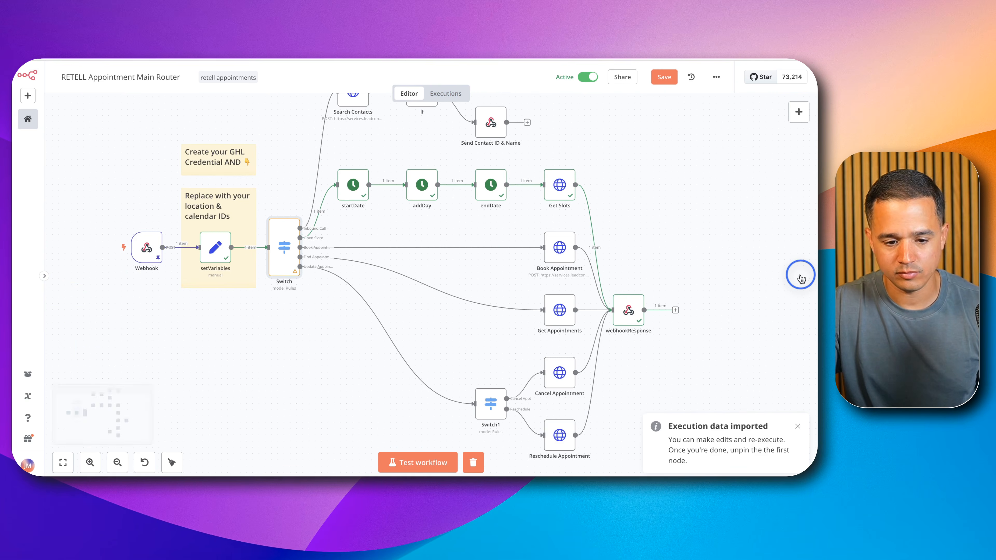
Step: Open the Switch node, review its routing rules, and collapse the setVariables data and the Webhook headers in its input
{"action": "double_click", "coordinate": [279, 257]}
{"action": "scroll", "coordinate": [458, 282], "scroll_direction": "down", "scroll_amount": 2}
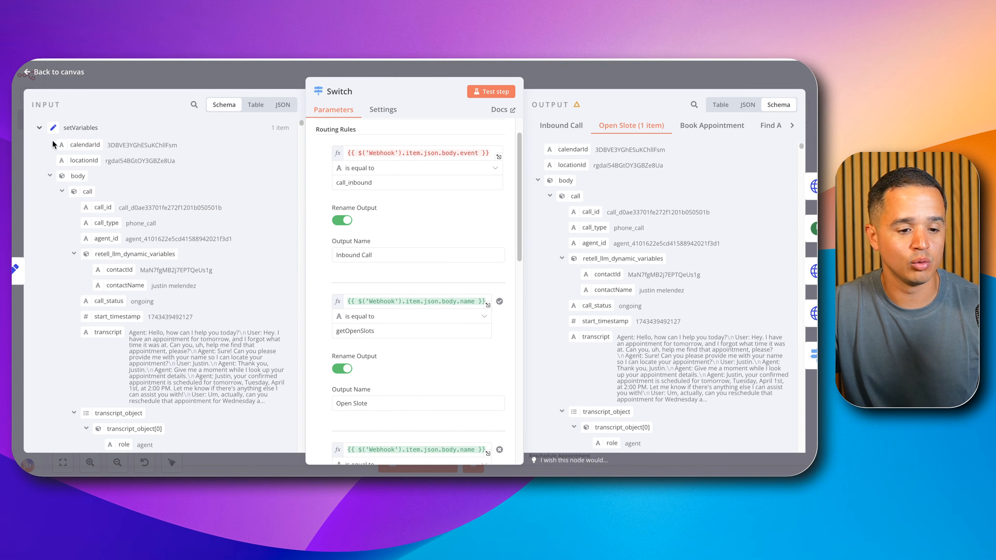
{"action": "left_click", "coordinate": [39, 128]}
{"action": "left_click", "coordinate": [46, 163]}
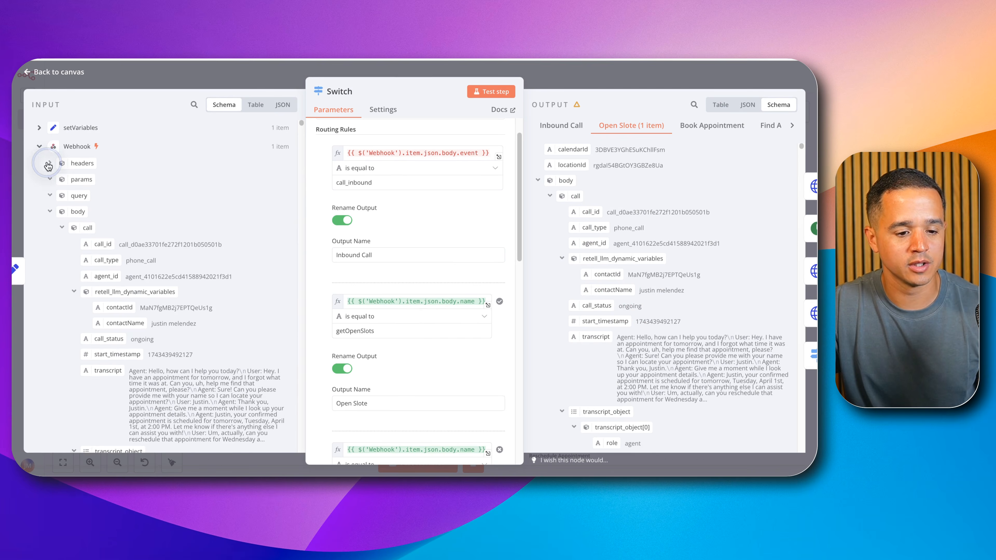
Step: Collapse the transcript objects in the Webhook input, check the function name against the getOpenSlots routing rule, and close the Switch node
{"action": "scroll", "coordinate": [51, 172], "scroll_direction": "down", "scroll_amount": 1}
{"action": "scroll", "coordinate": [59, 199], "scroll_direction": "down", "scroll_amount": 5}
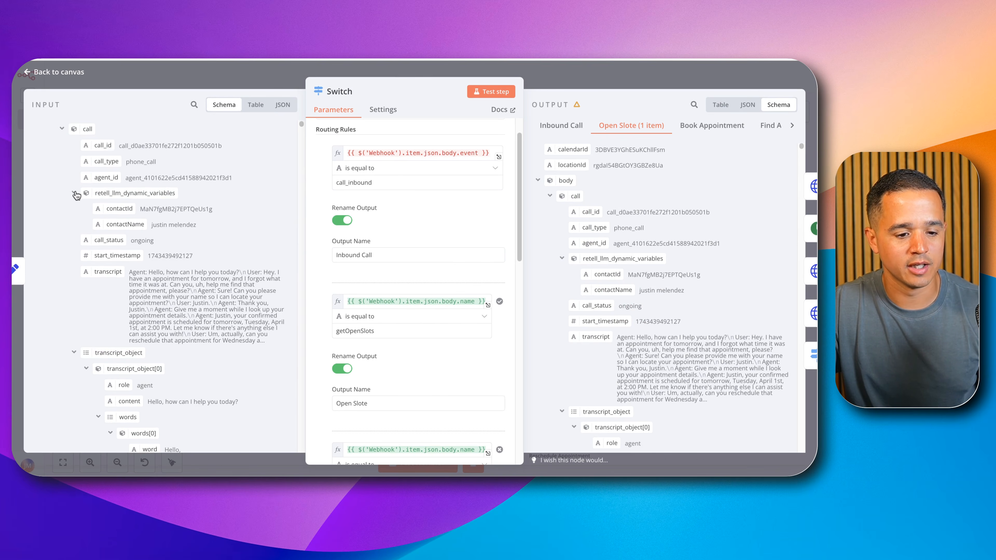
{"action": "scroll", "coordinate": [73, 203], "scroll_direction": "down", "scroll_amount": 7}
{"action": "left_click", "coordinate": [73, 237]}
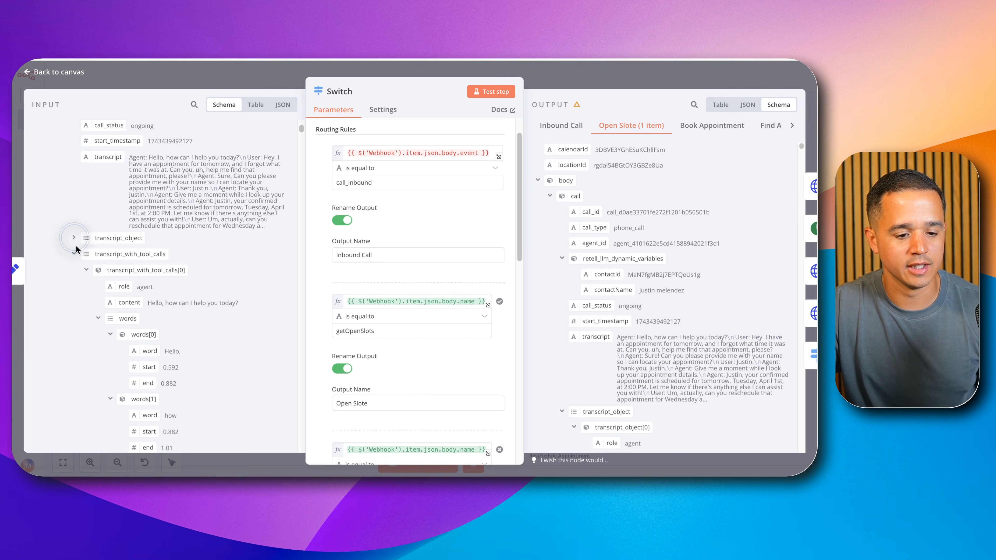
{"action": "left_click", "coordinate": [86, 270]}
{"action": "scroll", "coordinate": [87, 269], "scroll_direction": "down", "scroll_amount": 10}
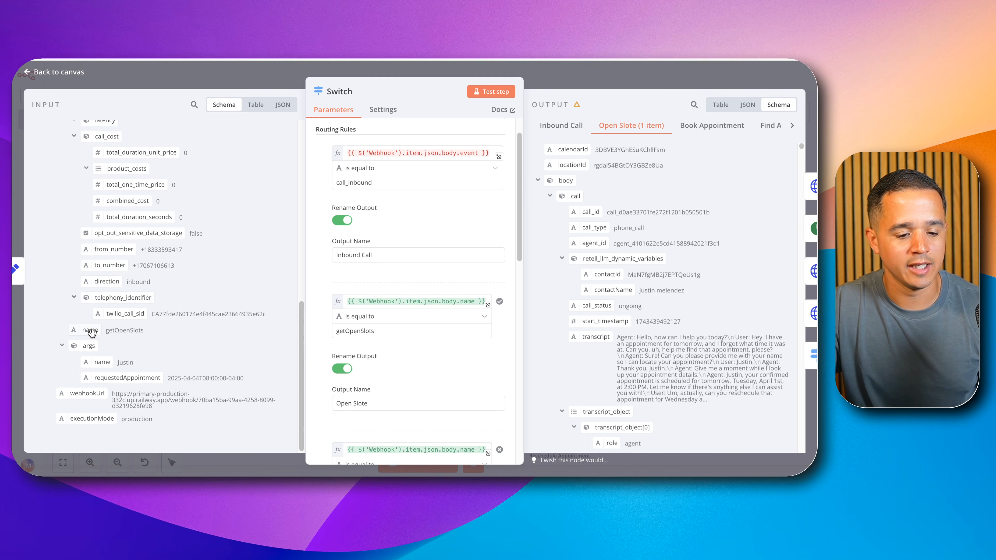
{"action": "double_click", "coordinate": [137, 331]}
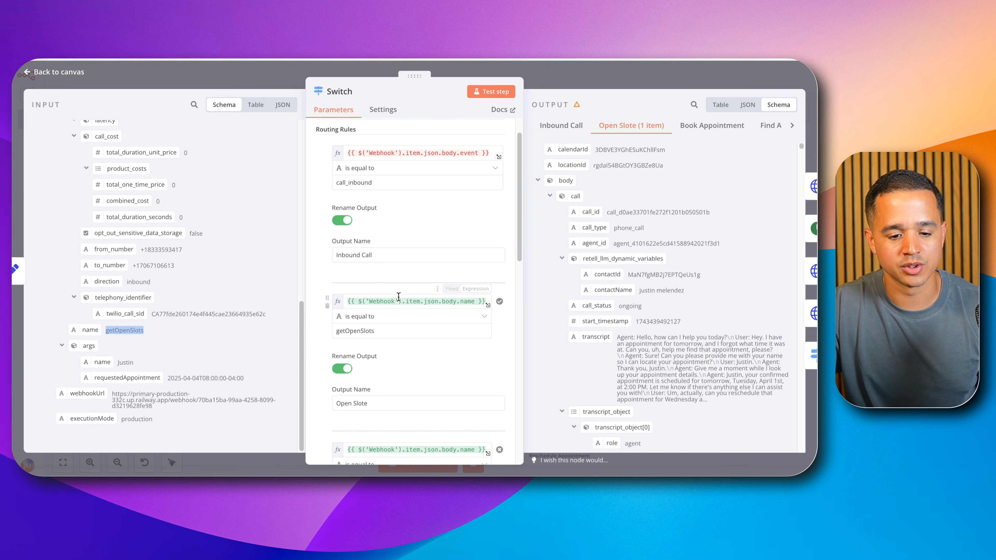
{"action": "left_click", "coordinate": [541, 67]}
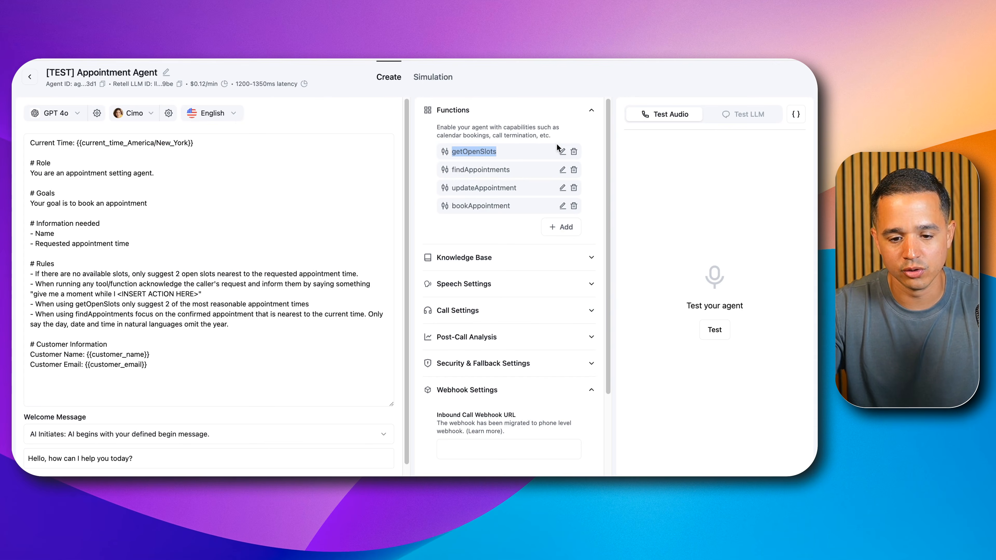
Step: In the Retell agent, open the getOpenSlots function, review the description of its requestedAppointment parameter, and close it
{"action": "left_click", "coordinate": [561, 150]}
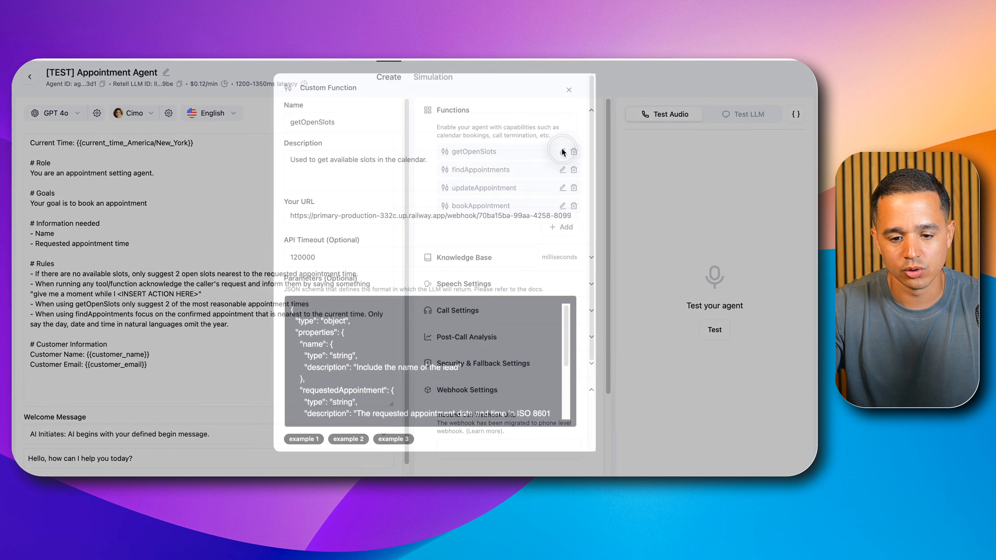
{"action": "scroll", "coordinate": [379, 359], "scroll_direction": "down", "scroll_amount": 5}
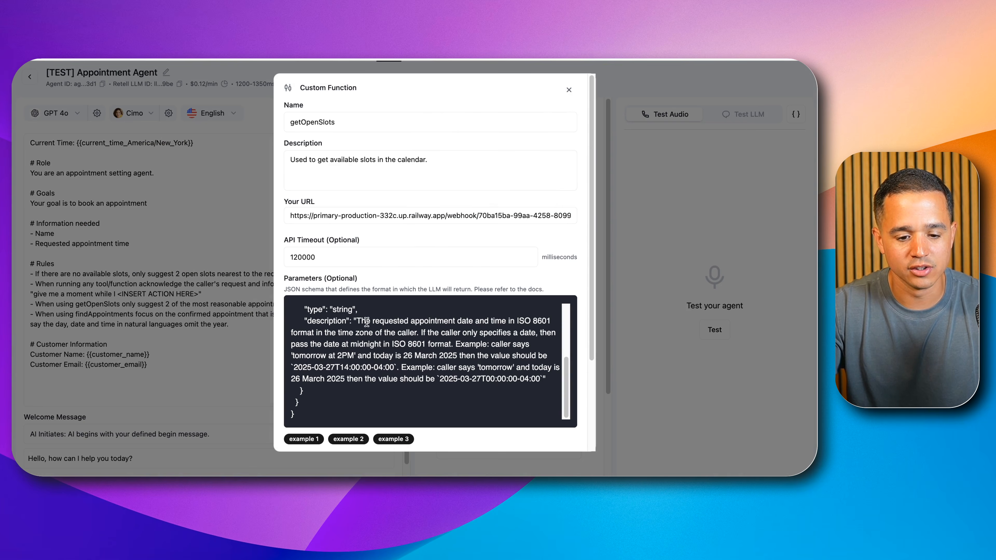
{"action": "scroll", "coordinate": [360, 325], "scroll_direction": "up", "scroll_amount": 1}
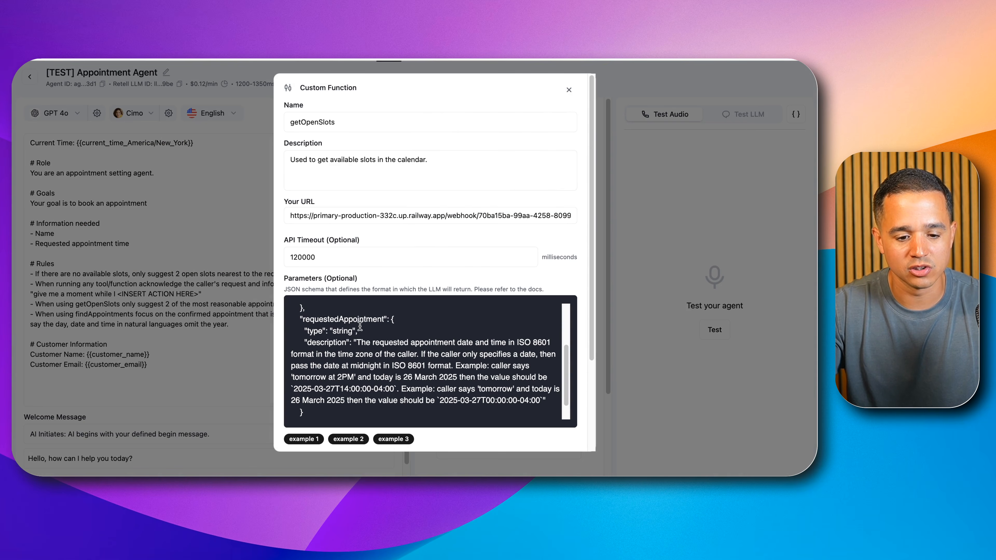
{"action": "double_click", "coordinate": [336, 318]}
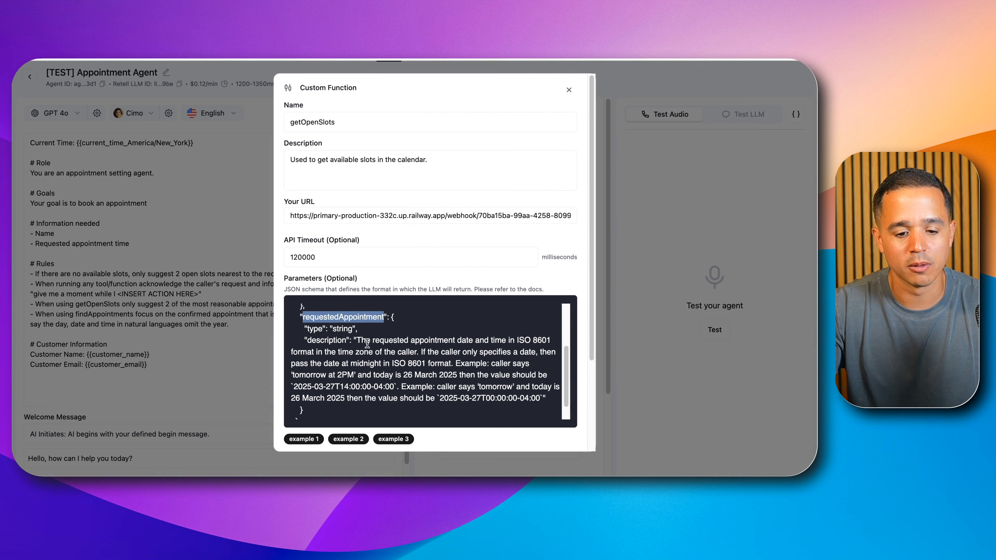
{"action": "left_click_drag", "start_coordinate": [356, 340], "coordinate": [534, 394]}
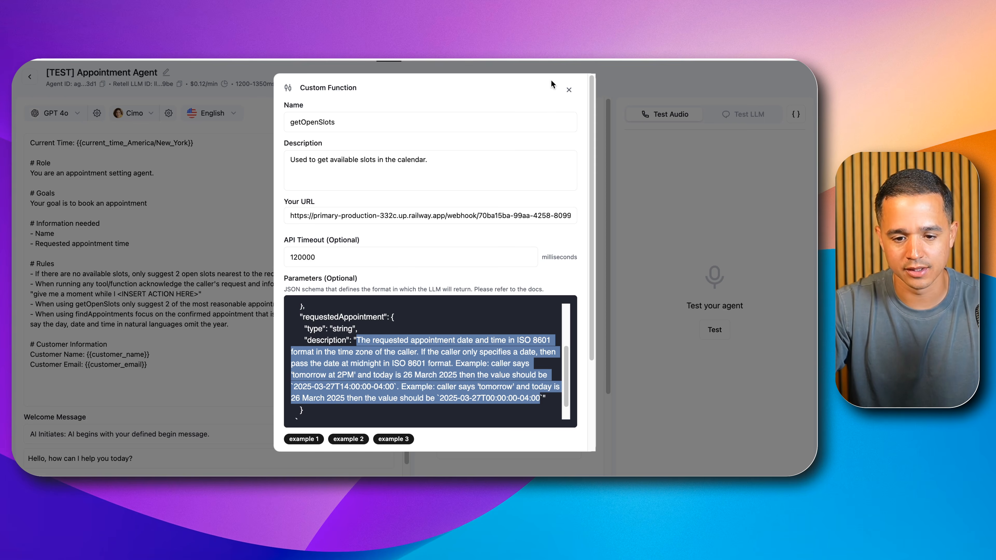
{"action": "left_click", "coordinate": [569, 90]}
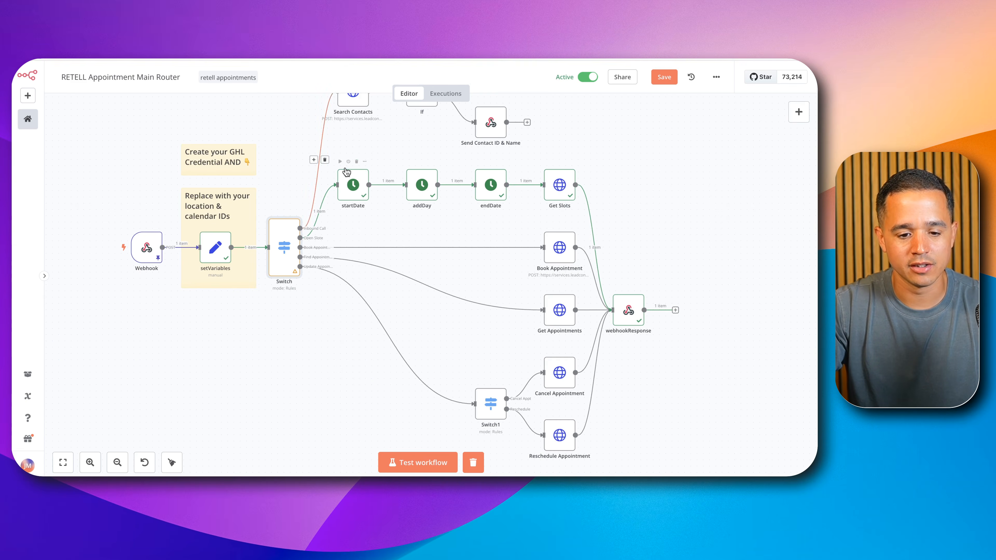
Step: Back in n8n, open the Get Slots node, review its startDate and endDate query parameters, and close it
{"action": "double_click", "coordinate": [563, 195]}
{"action": "scroll", "coordinate": [447, 271], "scroll_direction": "down", "scroll_amount": 2}
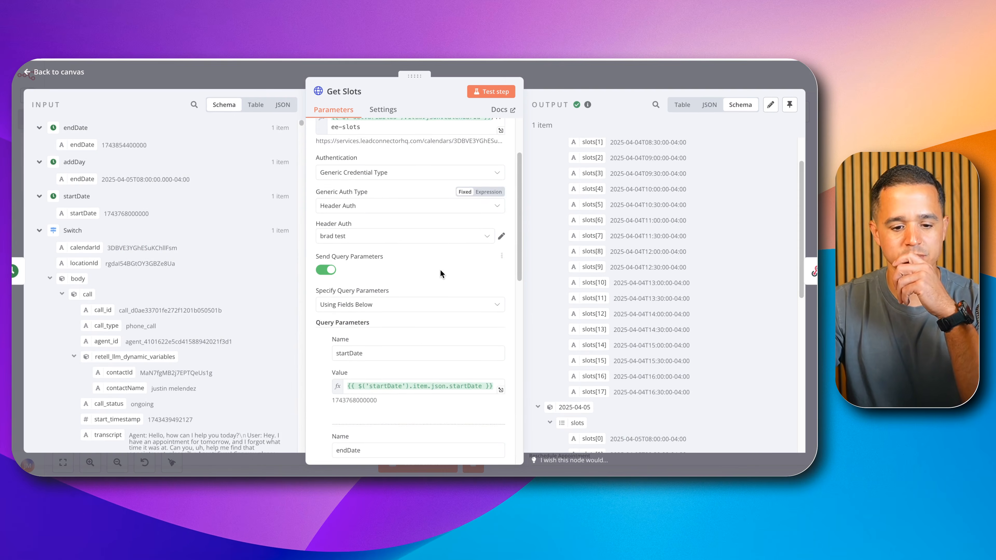
{"action": "scroll", "coordinate": [440, 273], "scroll_direction": "down", "scroll_amount": 3}
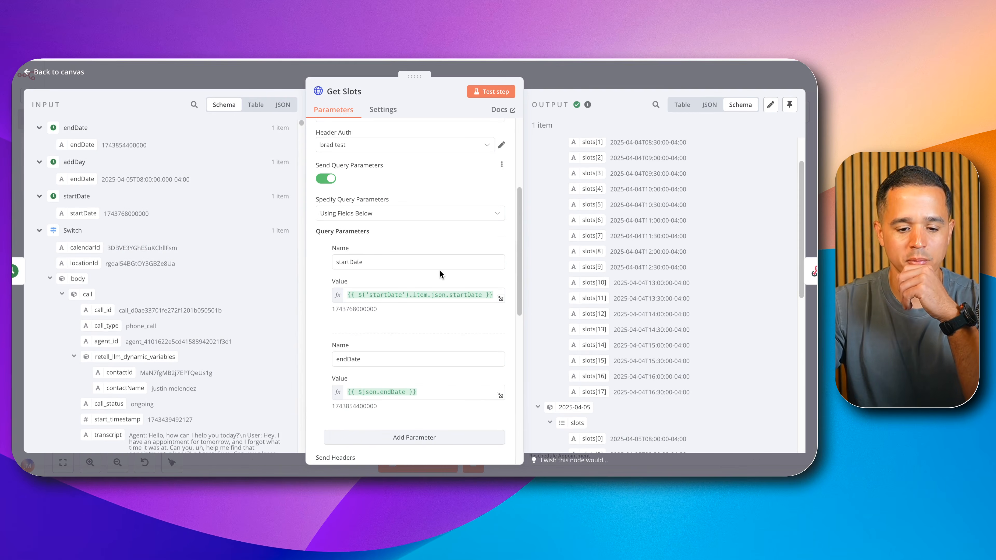
{"action": "double_click", "coordinate": [348, 311]}
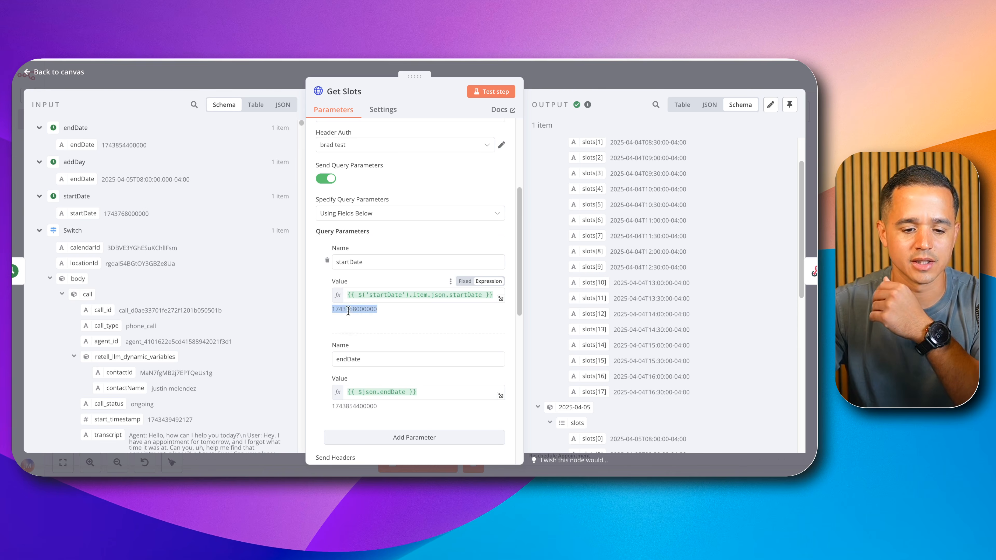
{"action": "left_click", "coordinate": [582, 72]}
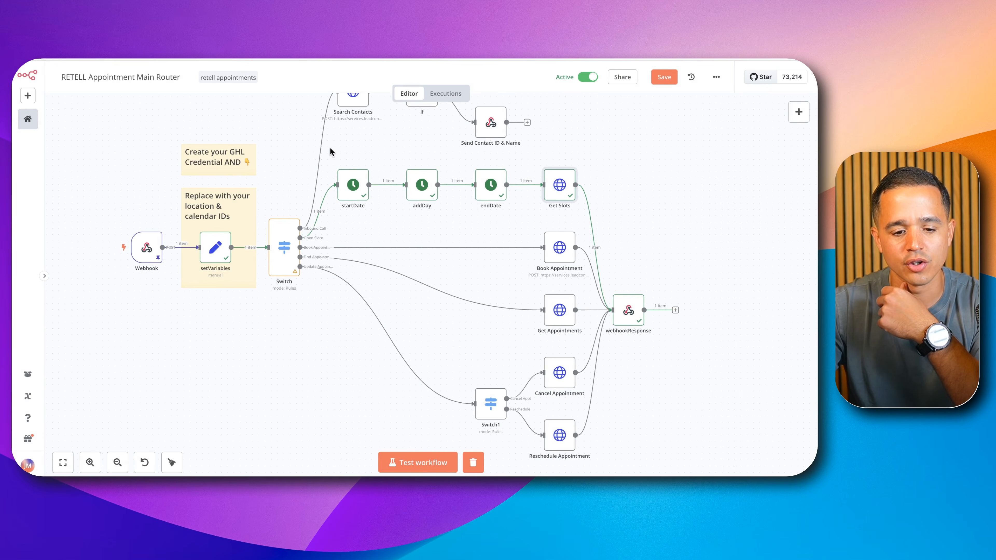
Step: Inspect the startDate, addDay and endDate nodes in turn to review how the slot search's date range is built
{"action": "double_click", "coordinate": [352, 188]}
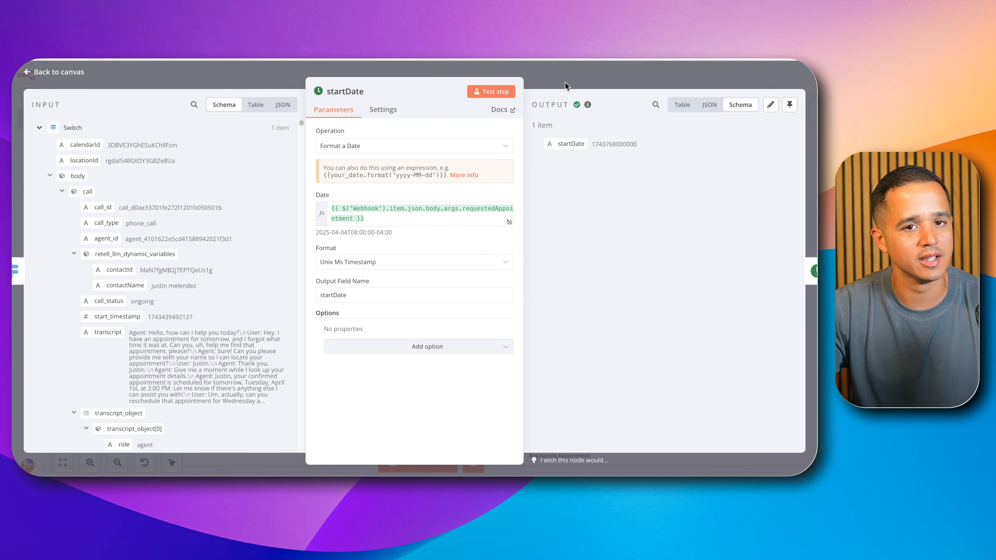
{"action": "left_click", "coordinate": [598, 75]}
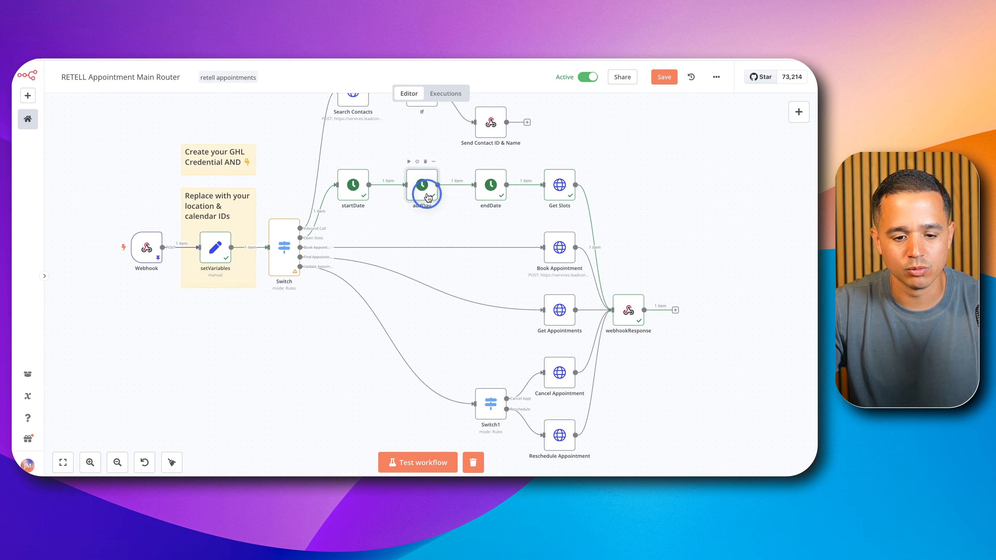
{"action": "double_click", "coordinate": [420, 193]}
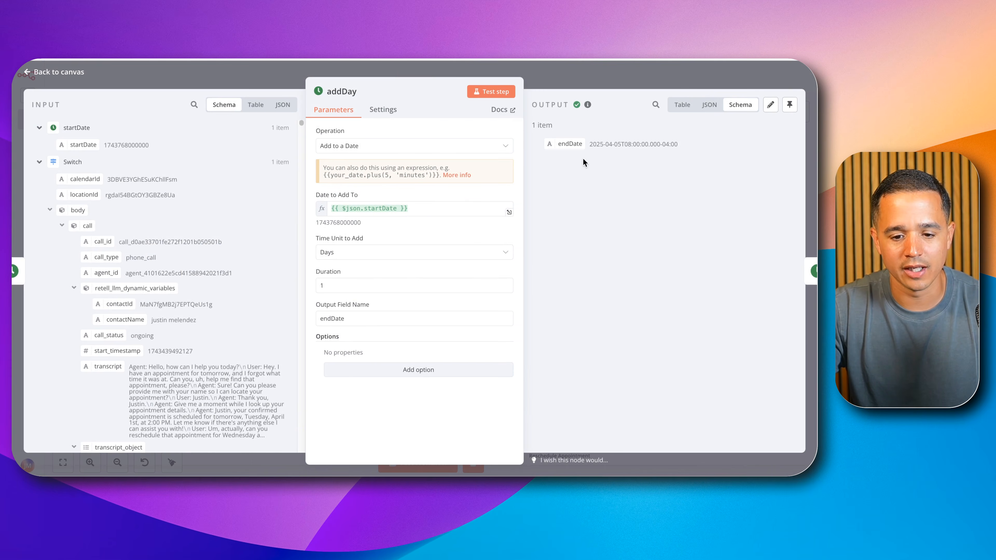
{"action": "double_click", "coordinate": [598, 145]}
{"action": "left_click_drag", "start_coordinate": [598, 147], "coordinate": [679, 144]}
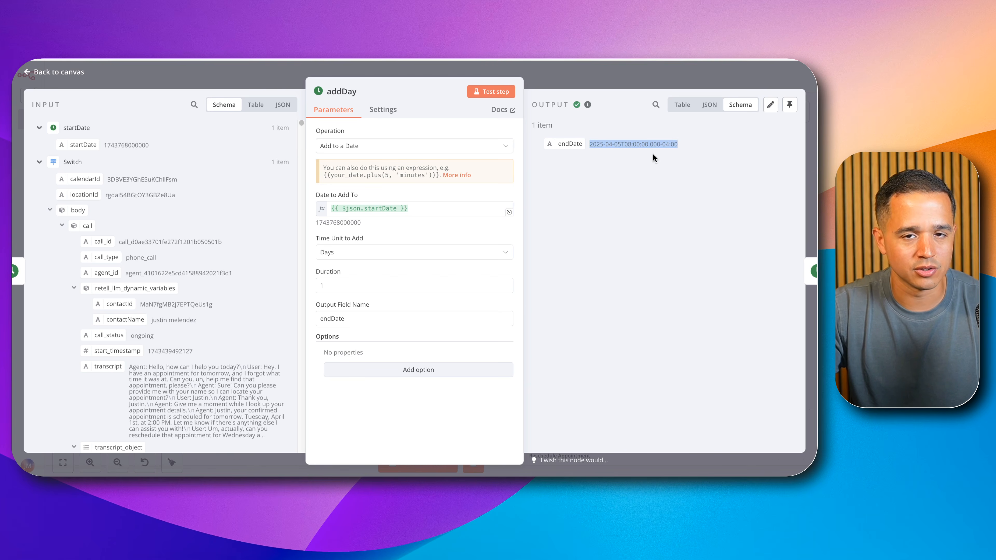
{"action": "left_click", "coordinate": [656, 76]}
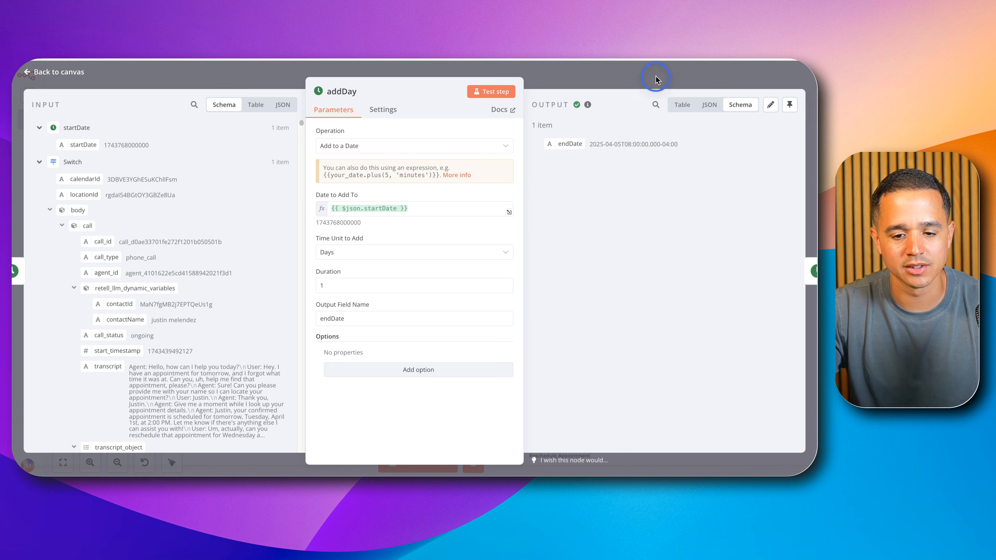
{"action": "double_click", "coordinate": [487, 187]}
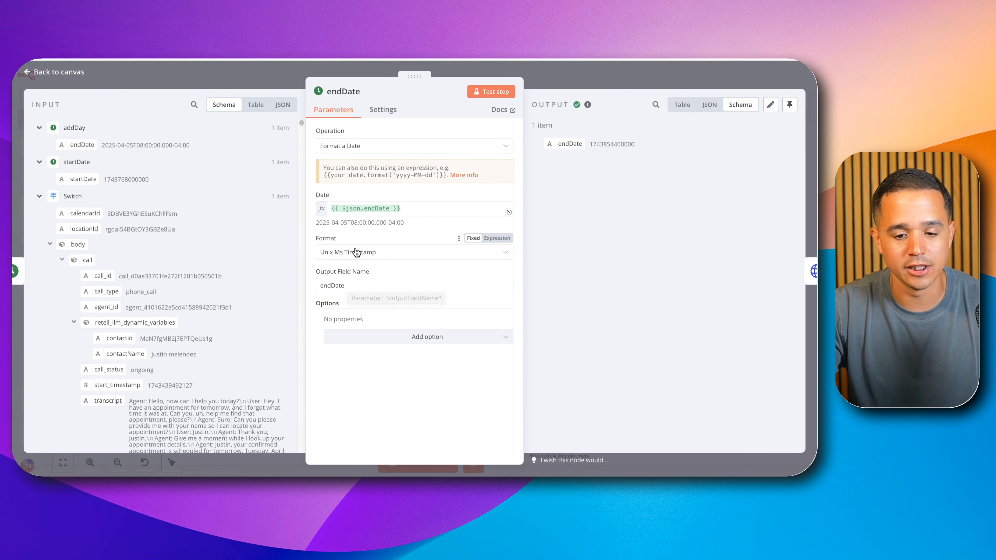
{"action": "left_click", "coordinate": [609, 75]}
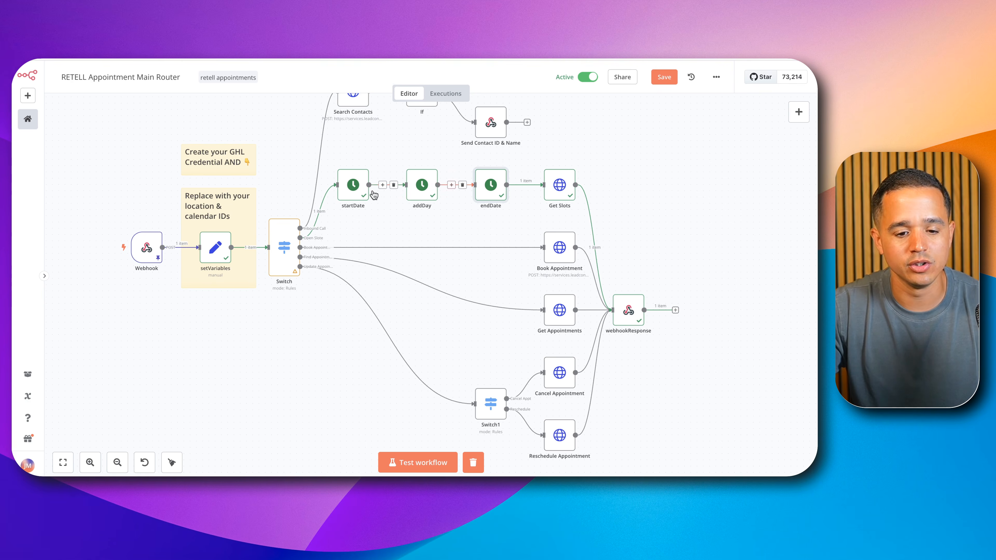
Step: Reopen the Get Slots node and review its query parameters, headers and the calendarId expression in its URL
{"action": "left_click", "coordinate": [564, 185]}
{"action": "double_click", "coordinate": [565, 185]}
{"action": "scroll", "coordinate": [413, 308], "scroll_direction": "down", "scroll_amount": 5}
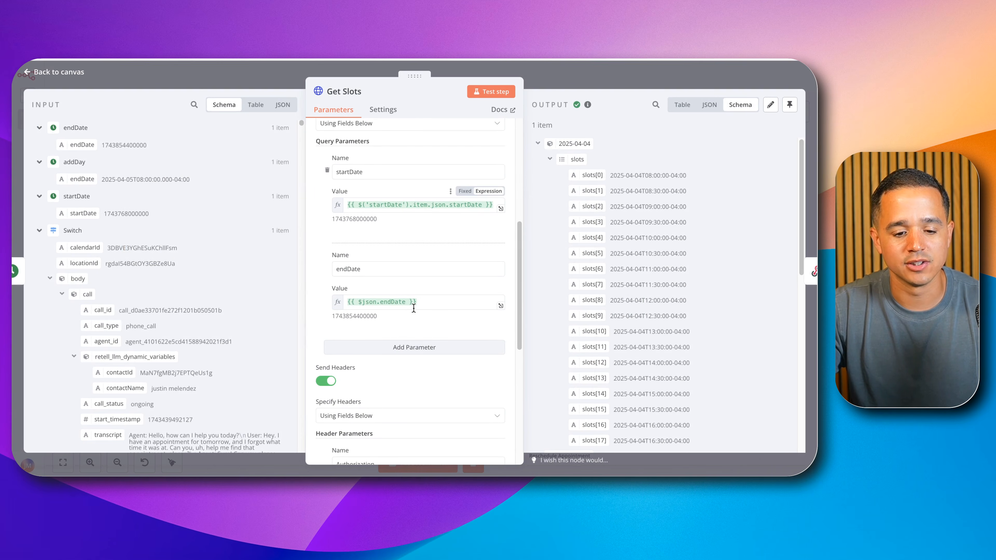
{"action": "scroll", "coordinate": [413, 309], "scroll_direction": "down", "scroll_amount": 6}
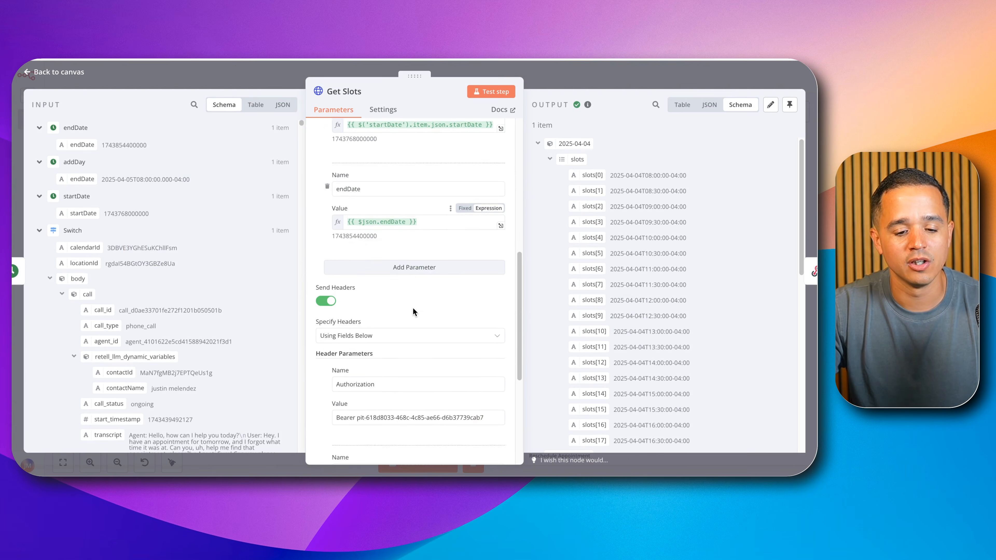
{"action": "scroll", "coordinate": [412, 308], "scroll_direction": "up", "scroll_amount": 10}
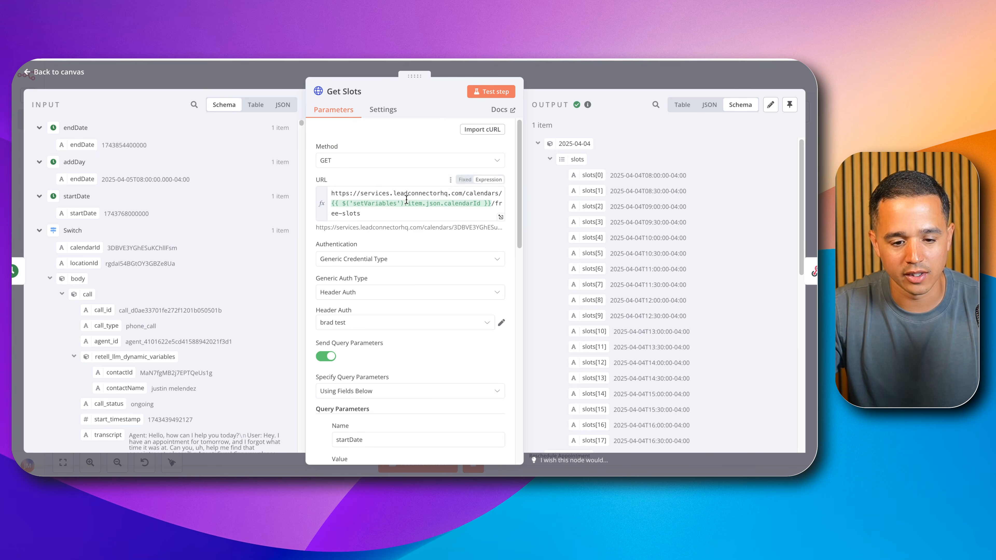
{"action": "left_click_drag", "start_coordinate": [335, 204], "coordinate": [490, 206]}
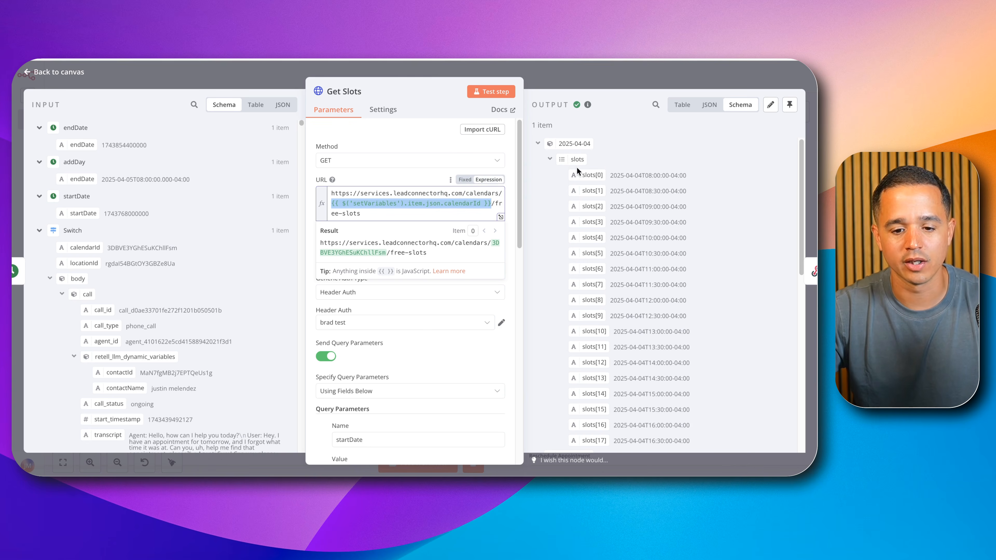
Step: Look through the available slots for both dates in the Get Slots output and return to the canvas
{"action": "scroll", "coordinate": [591, 198], "scroll_direction": "down", "scroll_amount": 1}
{"action": "scroll", "coordinate": [591, 204], "scroll_direction": "down", "scroll_amount": 10}
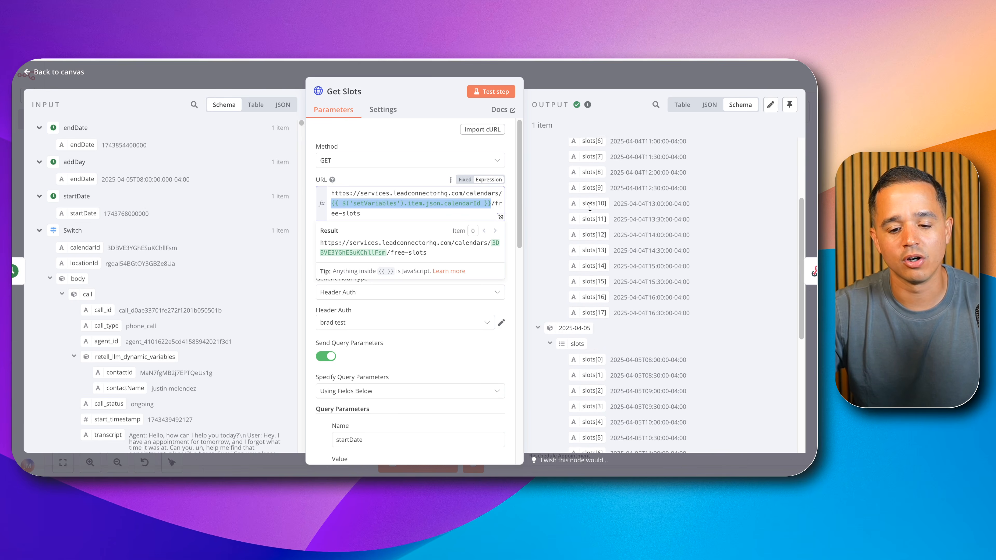
{"action": "scroll", "coordinate": [589, 208], "scroll_direction": "up", "scroll_amount": 6}
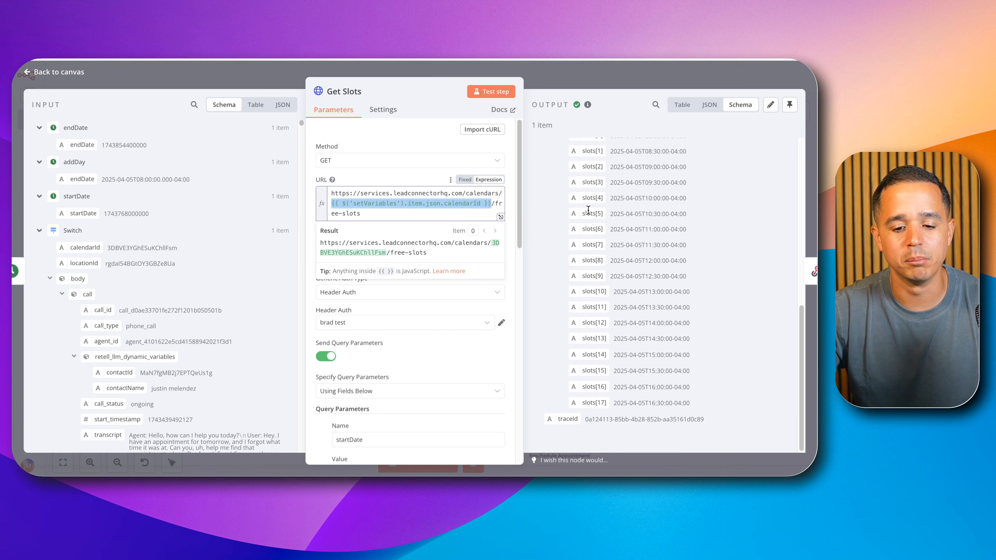
{"action": "left_click", "coordinate": [620, 76]}
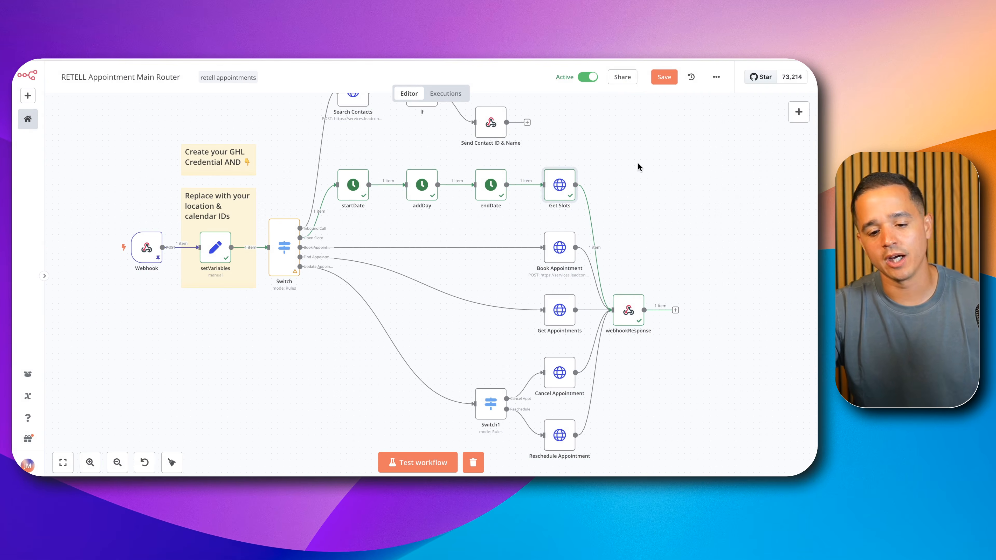
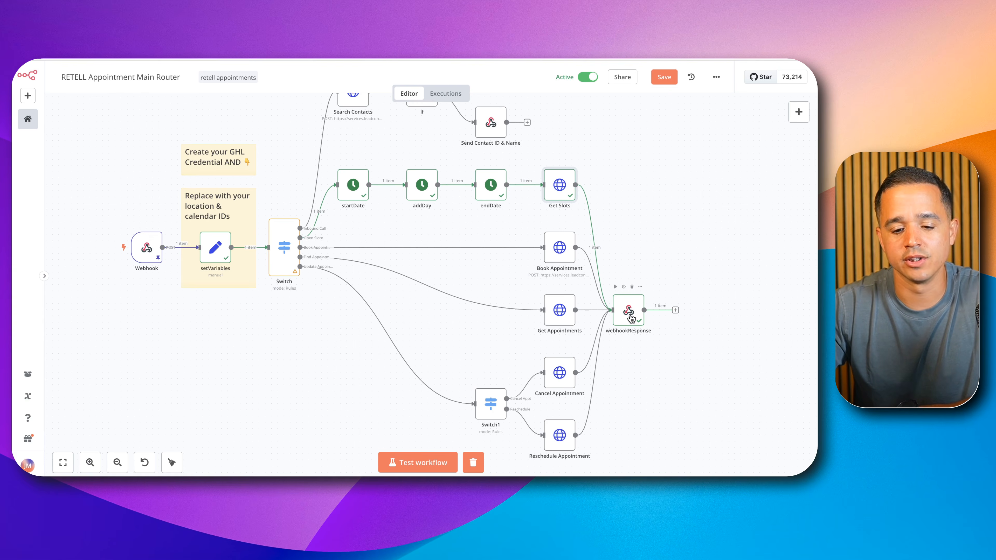
Step: Inspect the result expression in the webhookResponse node's response body, check the Get Slots node feeding it, and return to the canvas
{"action": "double_click", "coordinate": [629, 311]}
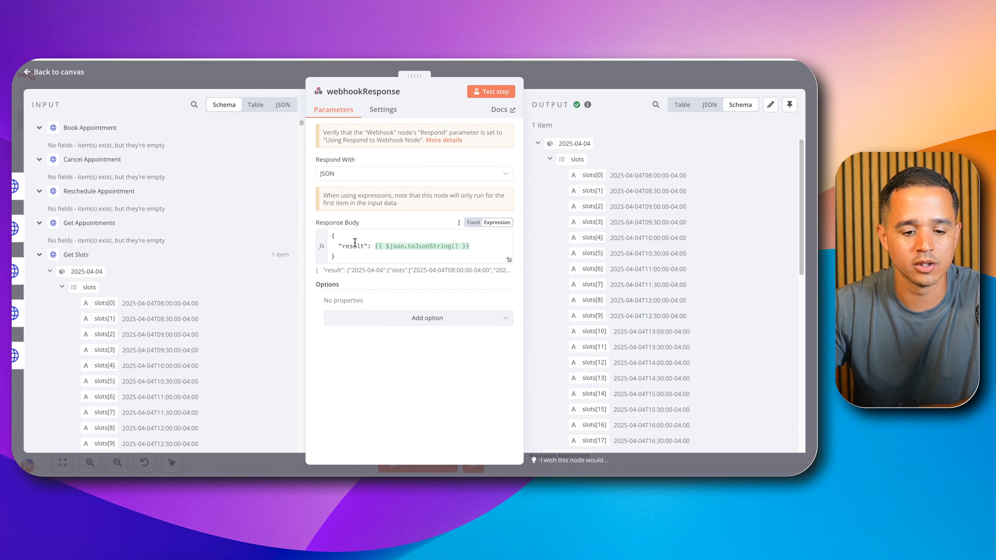
{"action": "double_click", "coordinate": [347, 246]}
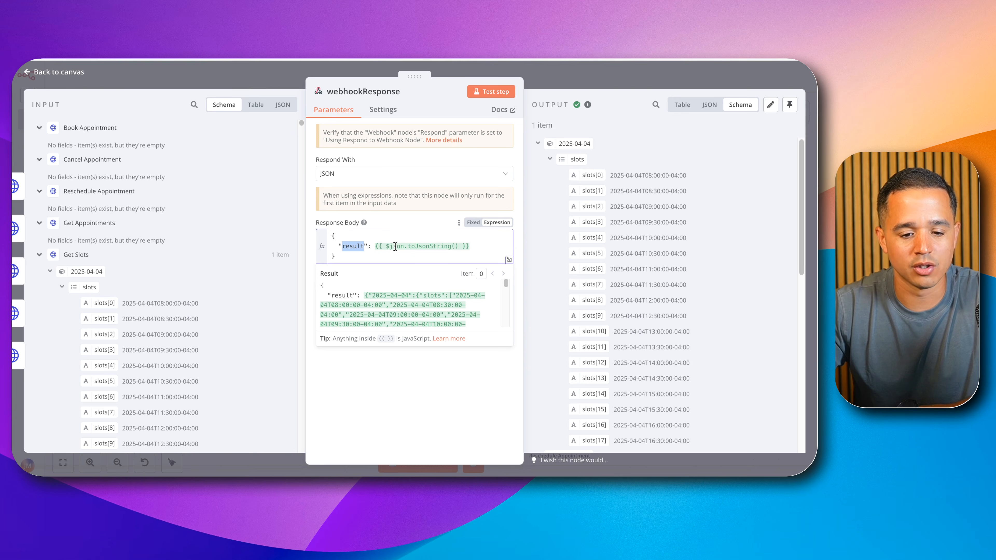
{"action": "left_click", "coordinate": [580, 82]}
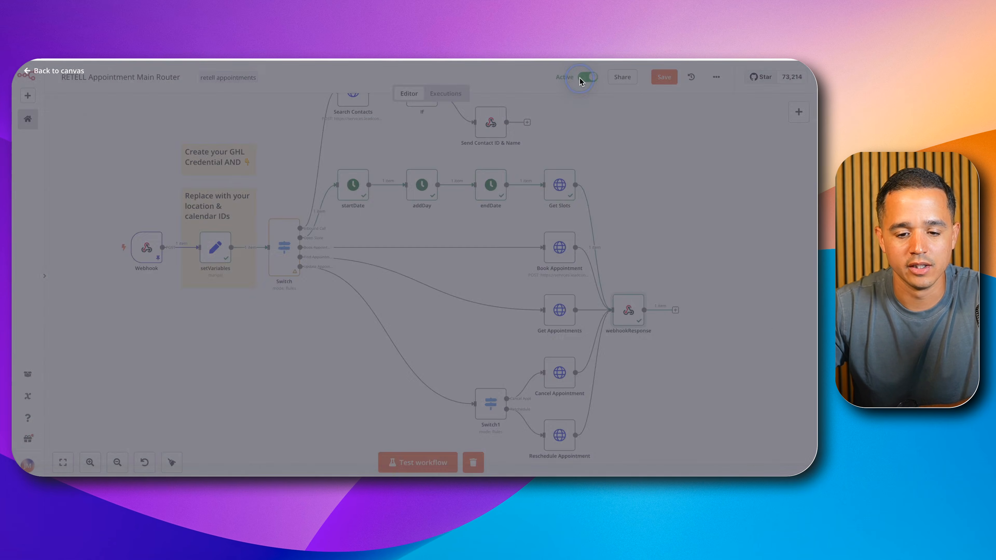
{"action": "double_click", "coordinate": [560, 197]}
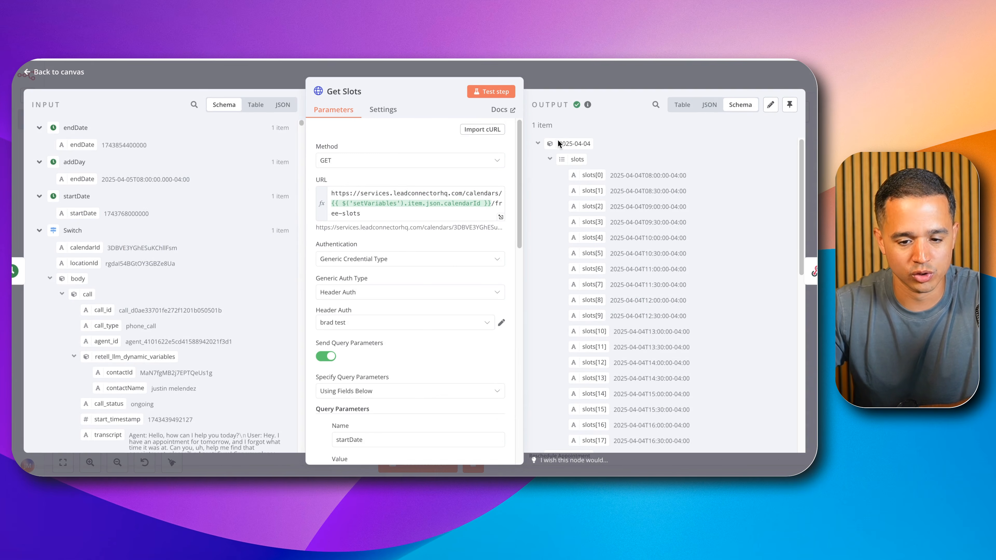
{"action": "left_click", "coordinate": [608, 78]}
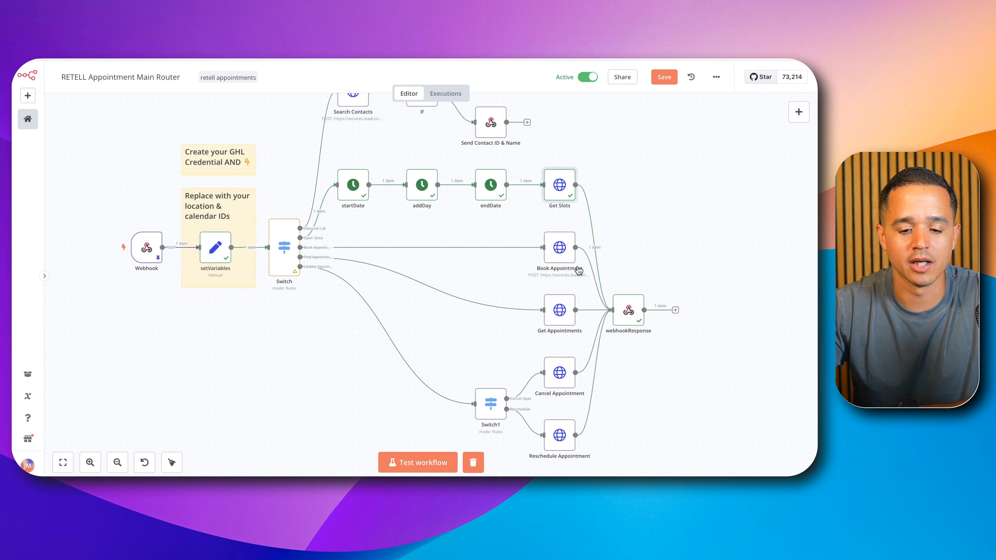
Step: Review the webhookResponse slots output alongside the Retell prompt rule that getOpenSlots only suggests 2 appointment times, and close the node
{"action": "double_click", "coordinate": [626, 306]}
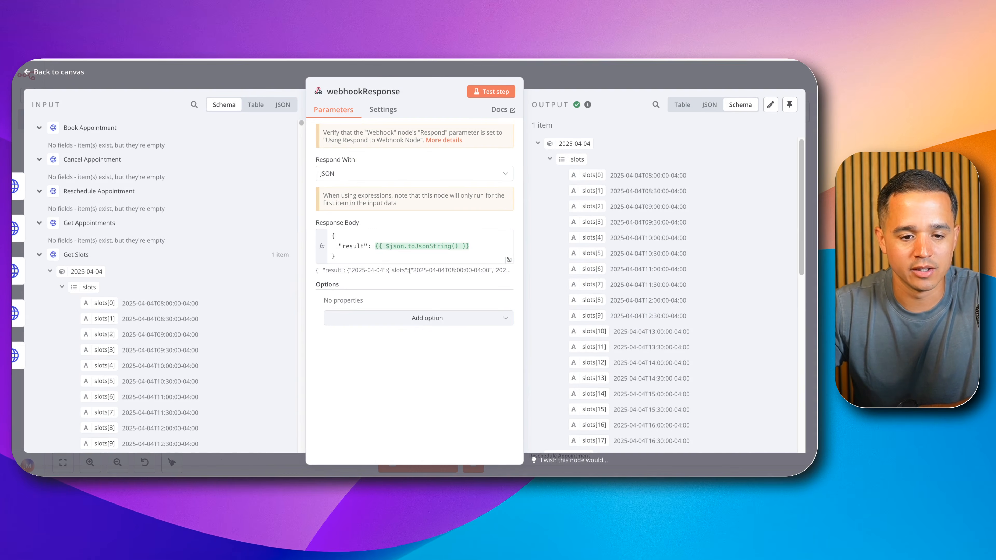
{"action": "left_click", "coordinate": [188, 60]}
{"action": "scroll", "coordinate": [54, 282], "scroll_direction": "down", "scroll_amount": 1}
{"action": "left_click_drag", "start_coordinate": [59, 285], "coordinate": [301, 284]}
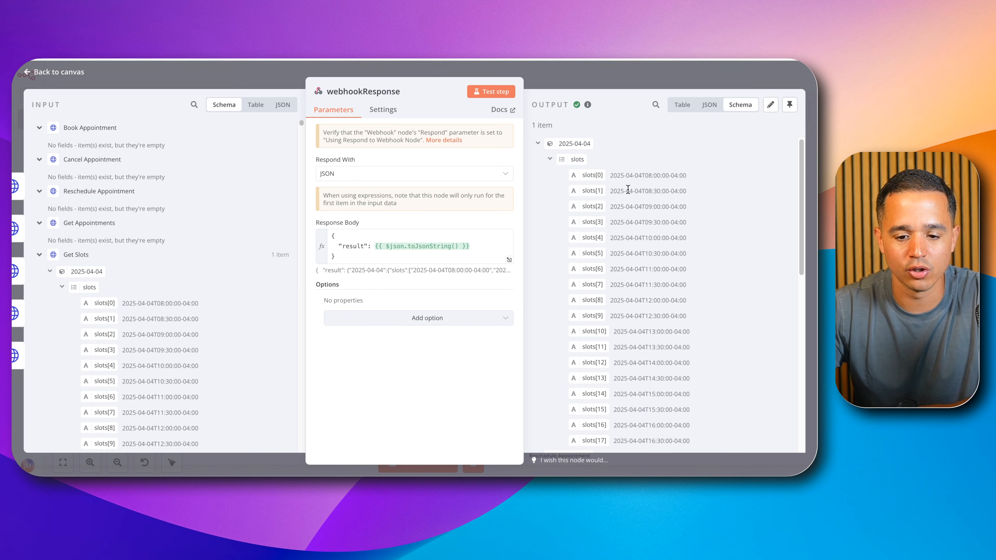
{"action": "scroll", "coordinate": [622, 167], "scroll_direction": "down", "scroll_amount": 5}
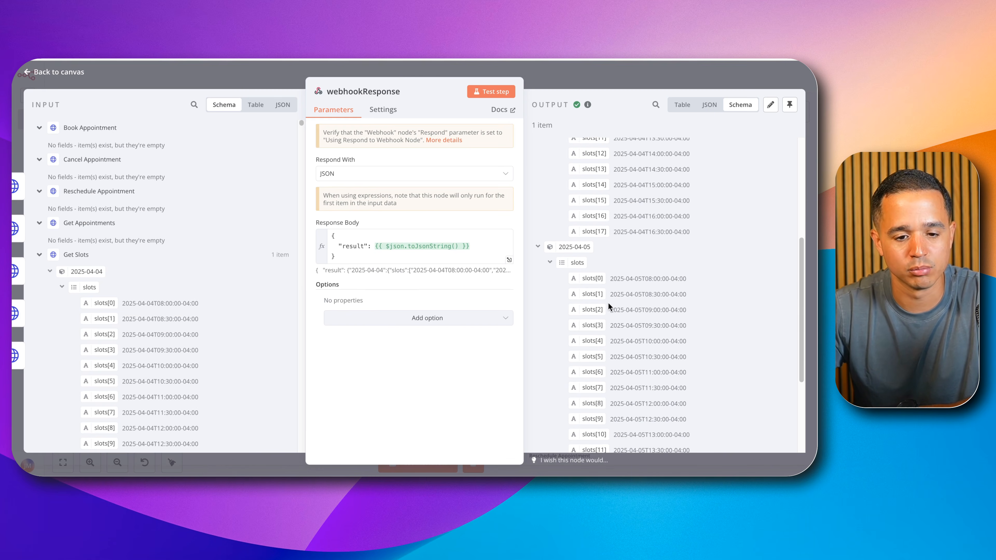
{"action": "left_click", "coordinate": [517, 71]}
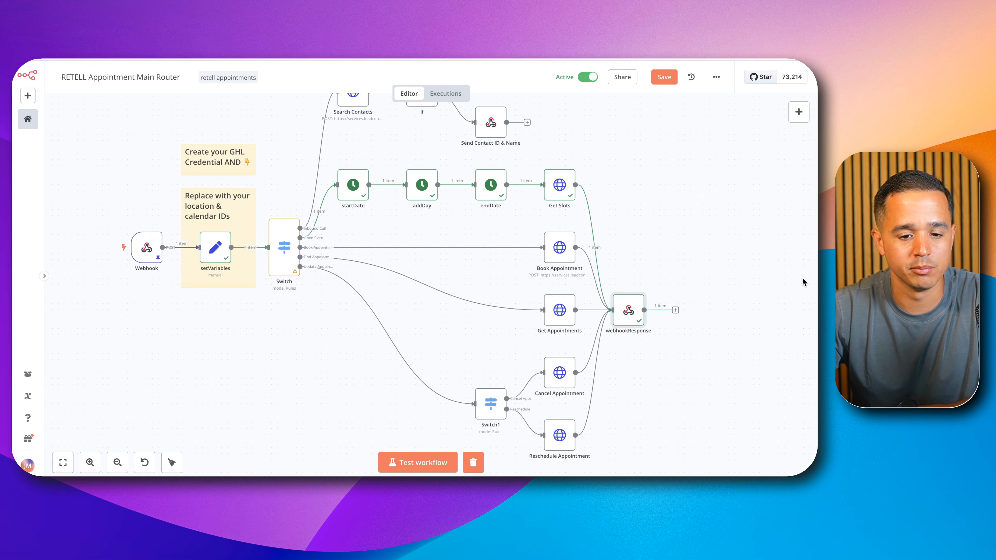
Step: Load the booking execution's data into the editor and inspect the Switch node's routing rules and Book Appointment output
{"action": "left_click", "coordinate": [797, 282]}
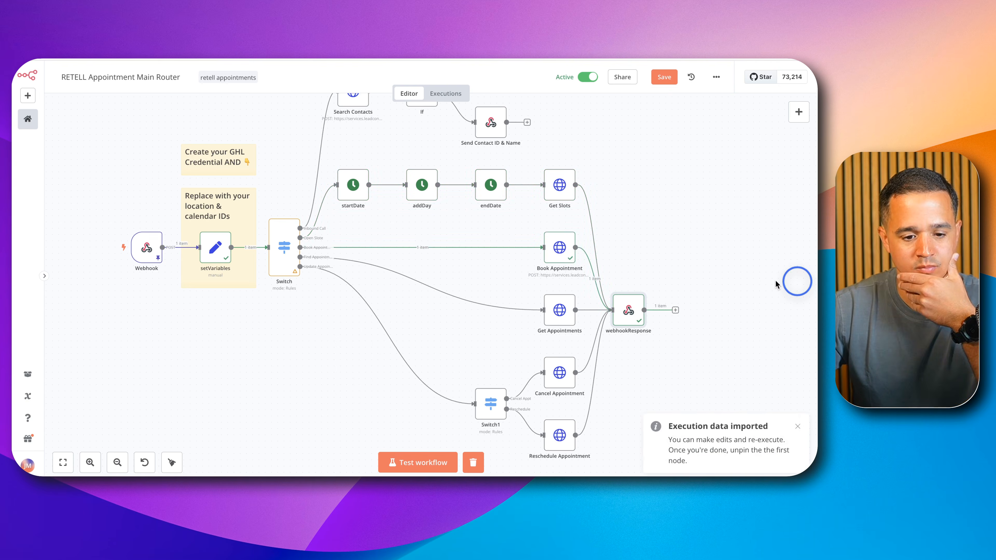
{"action": "double_click", "coordinate": [284, 248]}
{"action": "scroll", "coordinate": [377, 267], "scroll_direction": "down", "scroll_amount": 1}
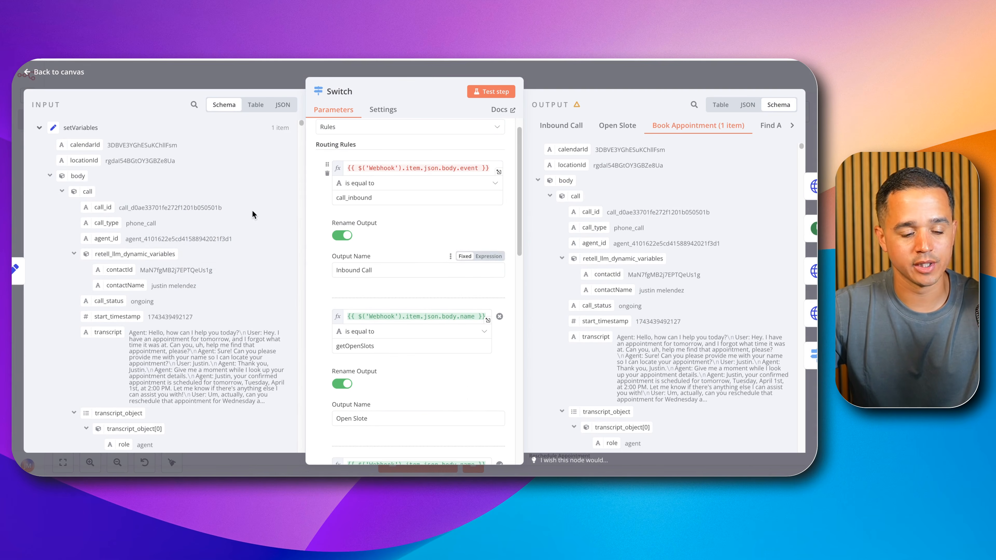
{"action": "scroll", "coordinate": [167, 225], "scroll_direction": "down", "scroll_amount": 1}
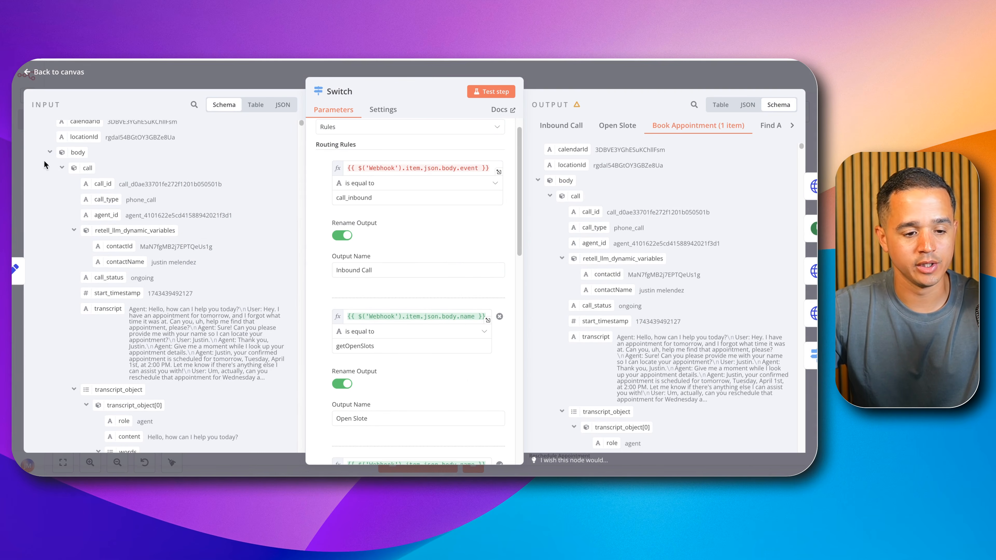
{"action": "left_click", "coordinate": [572, 79]}
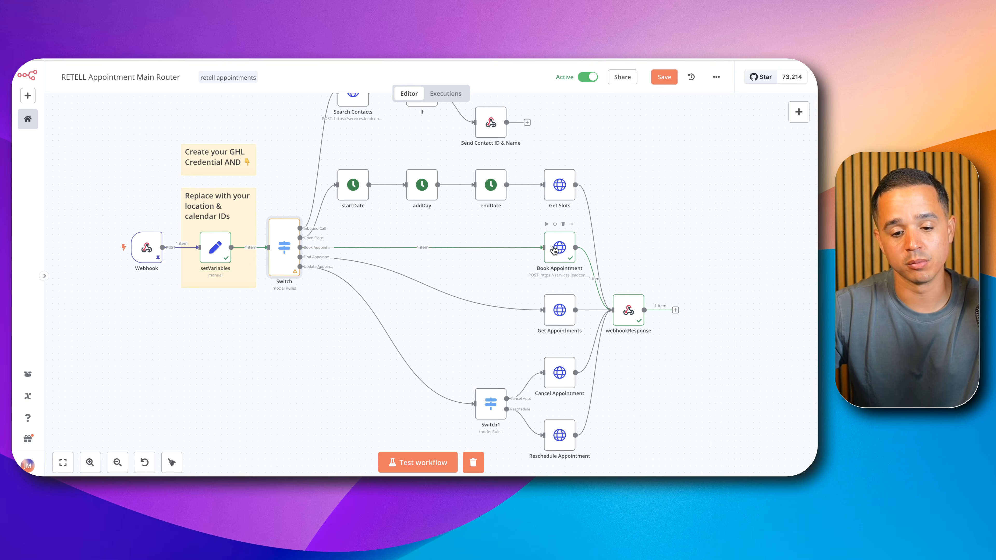
Step: Open the Book Appointment node and review its headers and its calendarId, locationId, contactId, startTime and title body parameters
{"action": "double_click", "coordinate": [559, 247]}
{"action": "scroll", "coordinate": [406, 298], "scroll_direction": "down", "scroll_amount": 5}
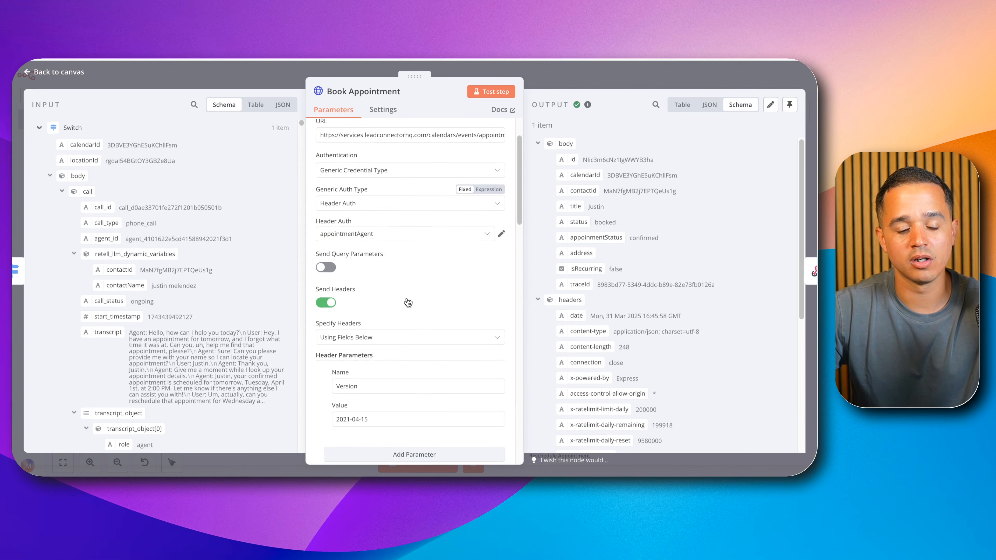
{"action": "scroll", "coordinate": [407, 298], "scroll_direction": "down", "scroll_amount": 5}
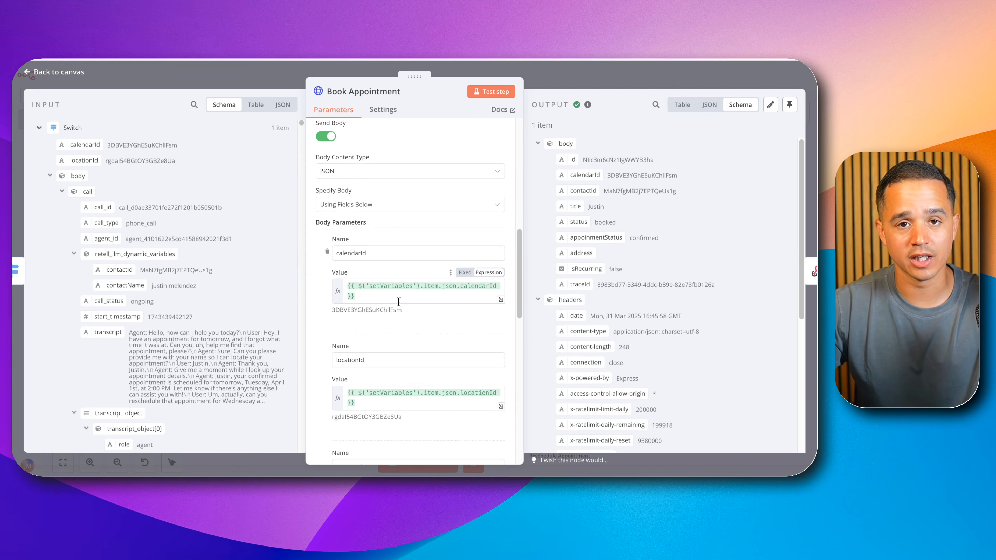
{"action": "scroll", "coordinate": [399, 301], "scroll_direction": "down", "scroll_amount": 3}
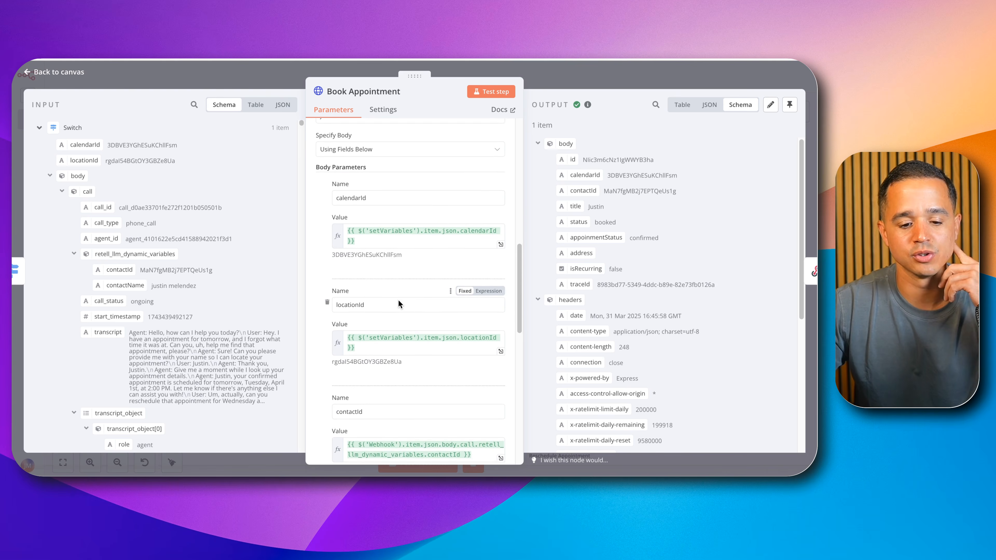
{"action": "scroll", "coordinate": [399, 301], "scroll_direction": "down", "scroll_amount": 3}
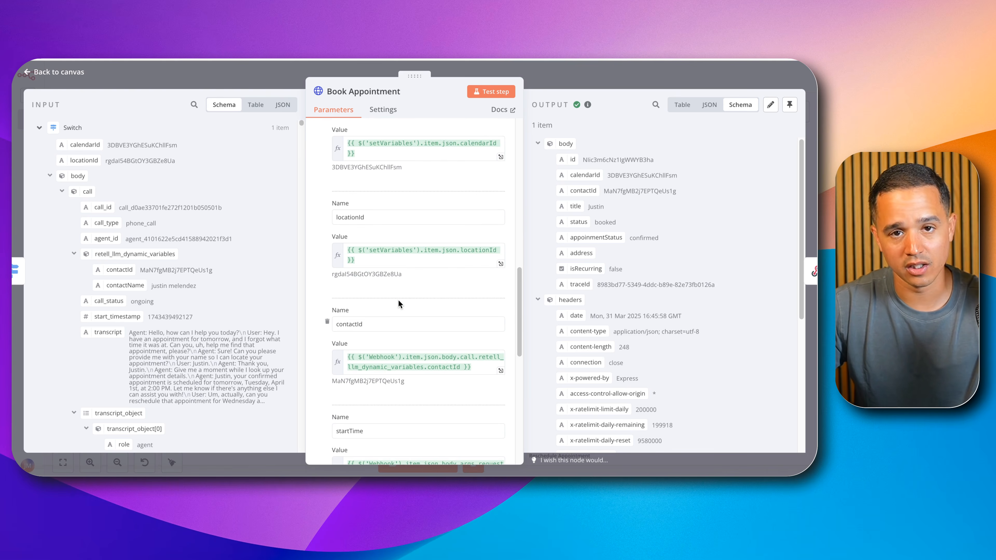
{"action": "scroll", "coordinate": [398, 302], "scroll_direction": "down", "scroll_amount": 3}
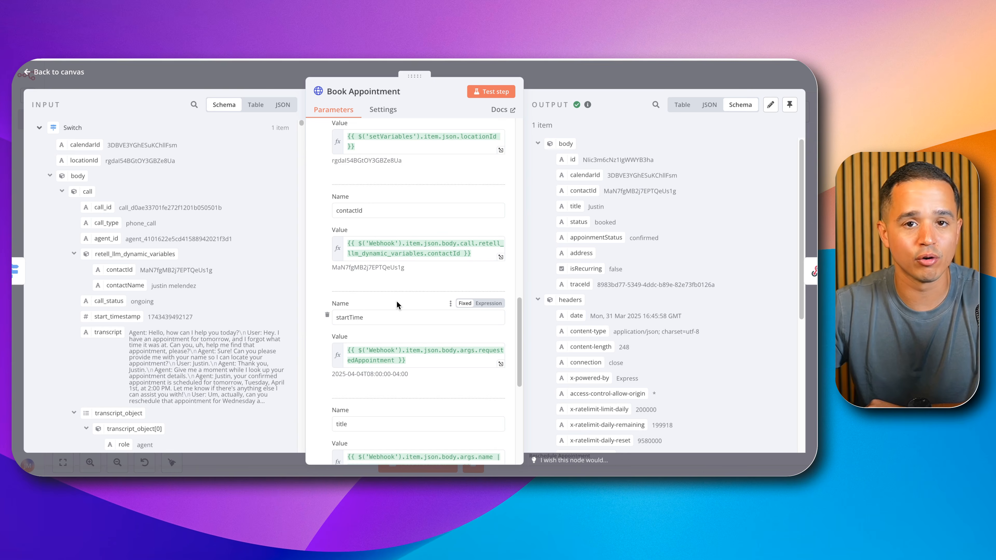
{"action": "scroll", "coordinate": [400, 308], "scroll_direction": "down", "scroll_amount": 7}
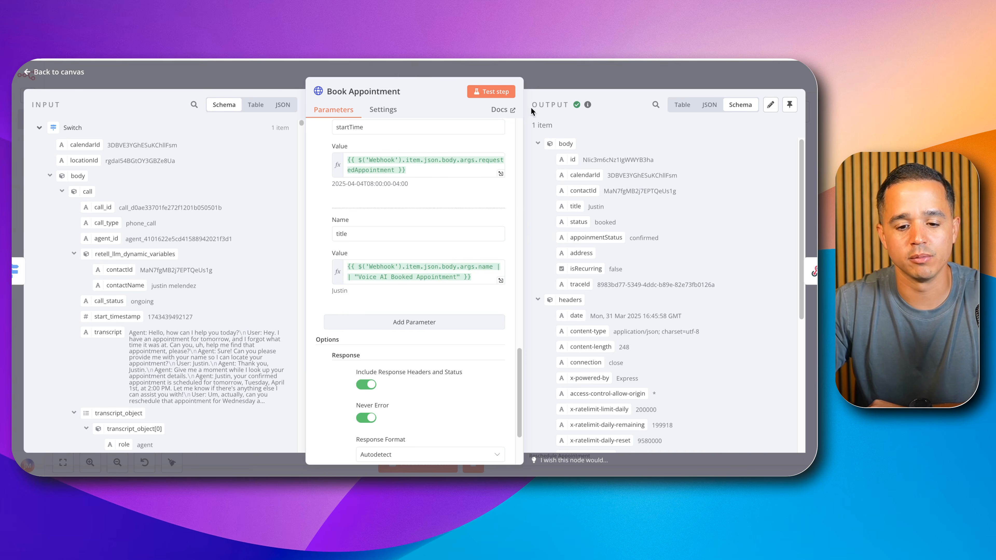
Step: Examine the appointment id and status in the Book Appointment output and return to the canvas
{"action": "double_click", "coordinate": [603, 159]}
{"action": "scroll", "coordinate": [607, 196], "scroll_direction": "down", "scroll_amount": 1}
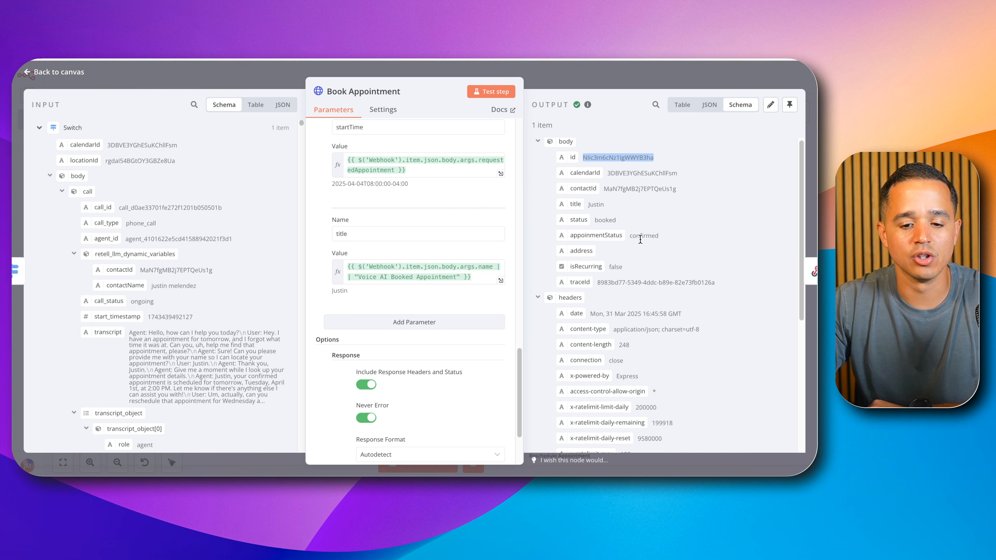
{"action": "left_click", "coordinate": [624, 73]}
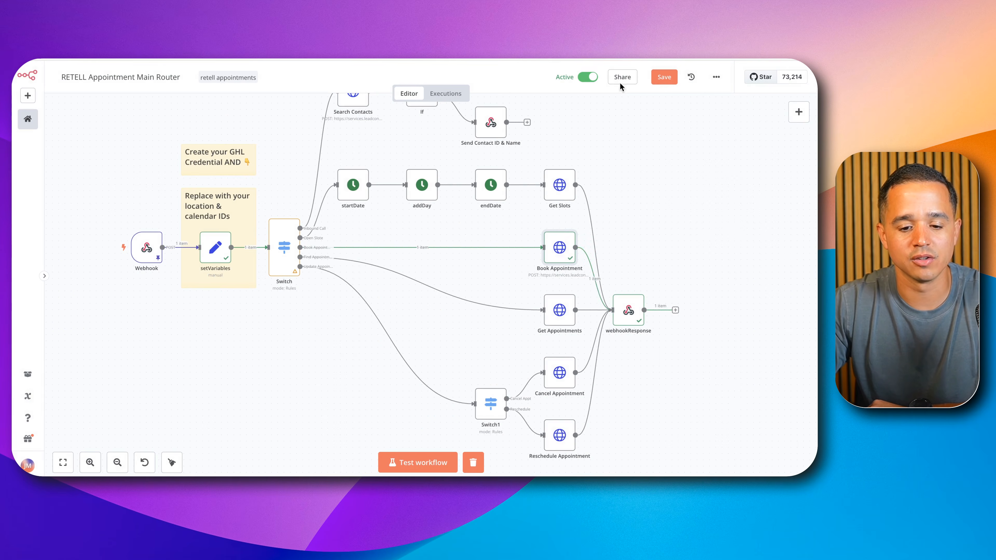
Step: Open the webhookResponse node, examine the booking details in its output body, and close it
{"action": "double_click", "coordinate": [628, 310]}
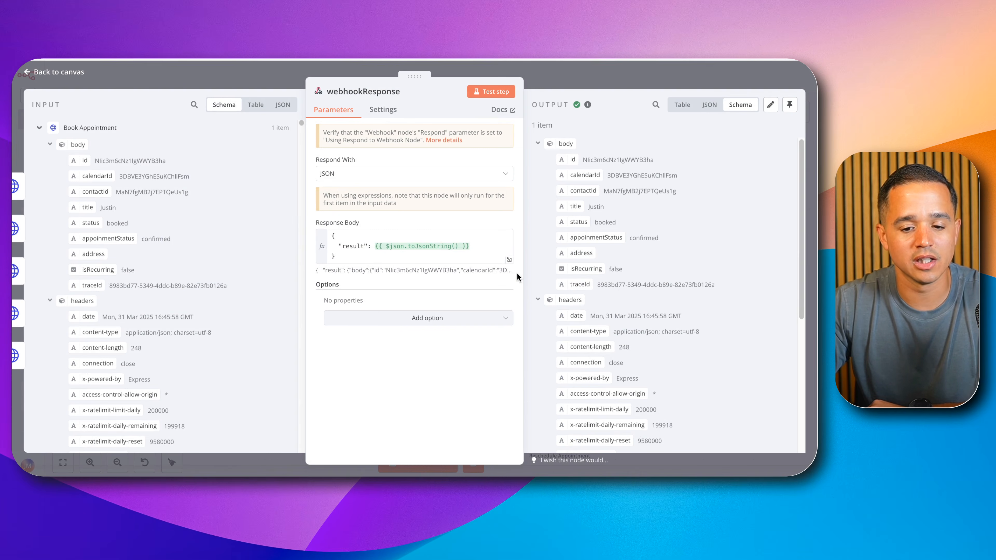
{"action": "left_click_drag", "start_coordinate": [555, 159], "coordinate": [678, 285]}
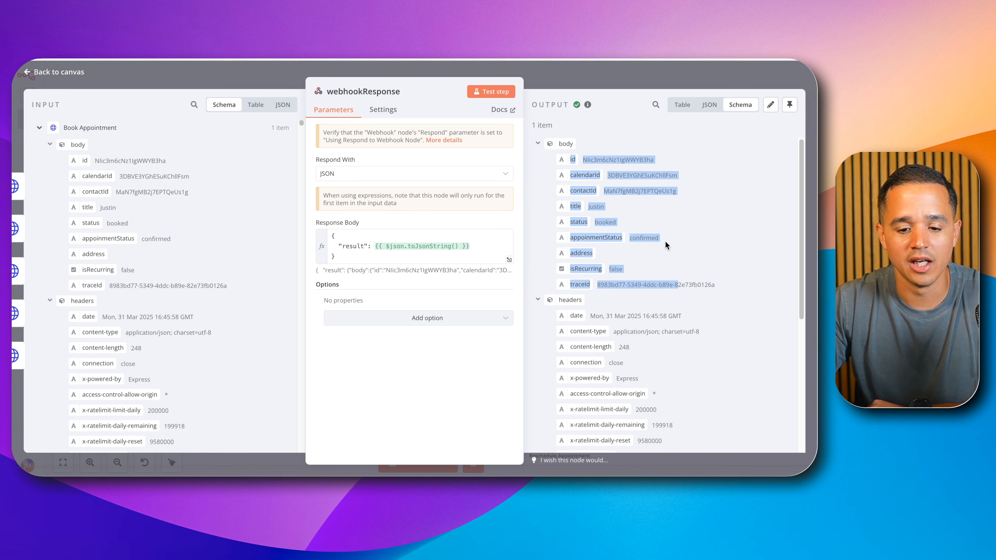
{"action": "left_click", "coordinate": [646, 238]}
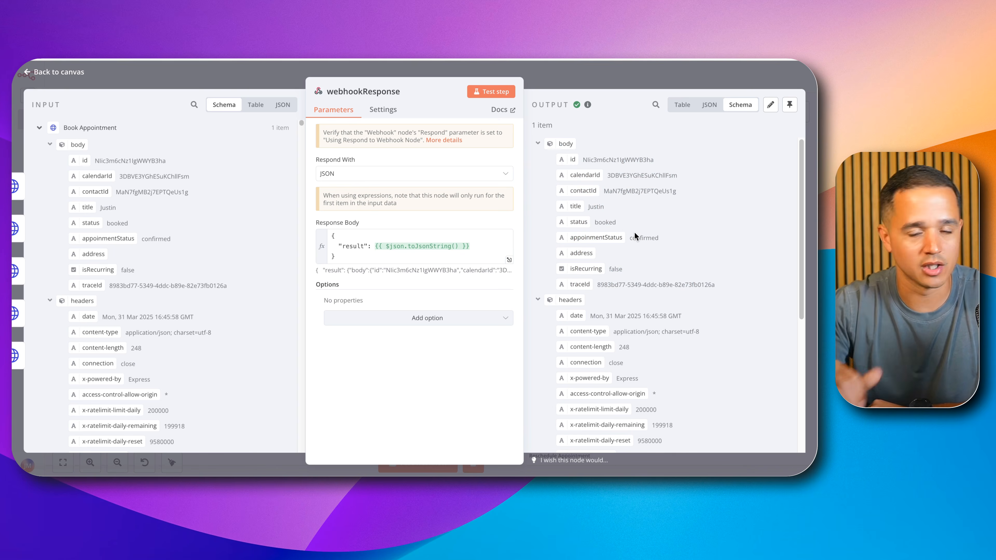
{"action": "left_click", "coordinate": [594, 72]}
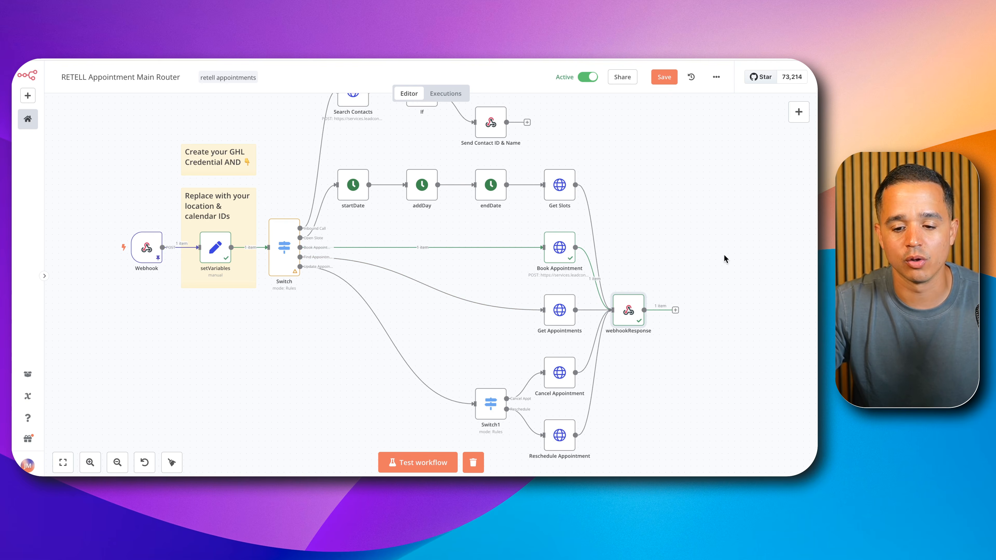
Step: Highlight the findAppointments function in the Retell agent, then open the Get Appointments node in n8n with the find-appointments execution loaded
{"action": "left_click", "coordinate": [802, 278]}
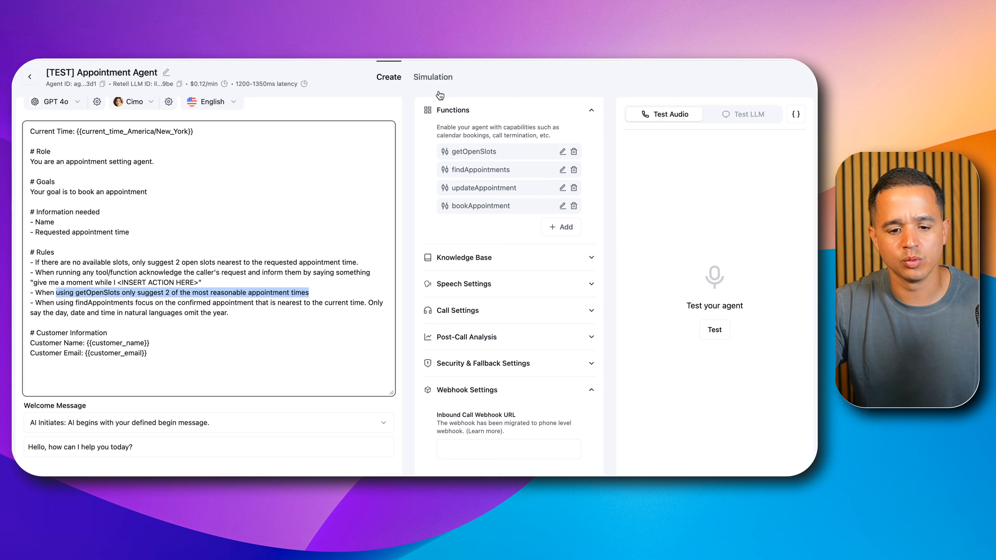
{"action": "double_click", "coordinate": [482, 169]}
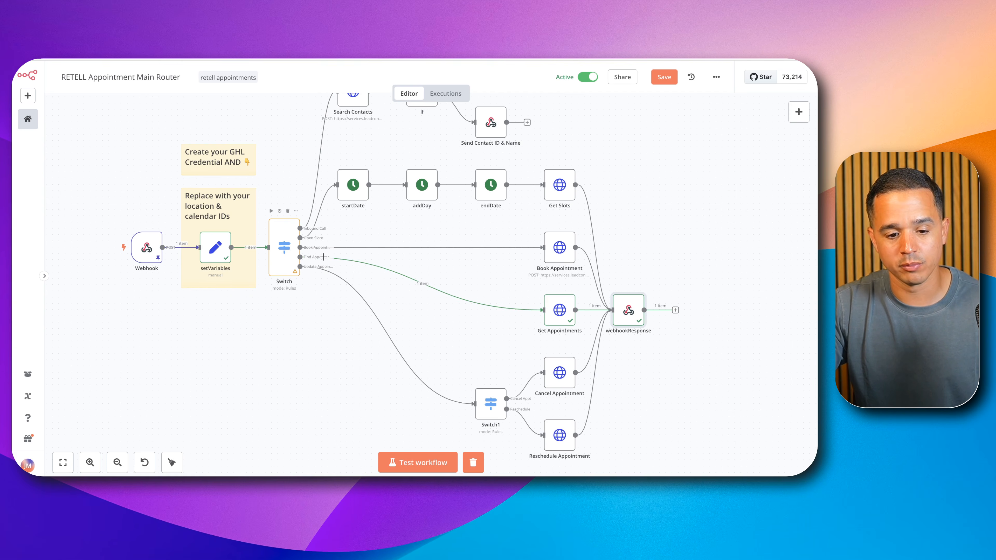
{"action": "left_click", "coordinate": [562, 311]}
{"action": "double_click", "coordinate": [562, 311]}
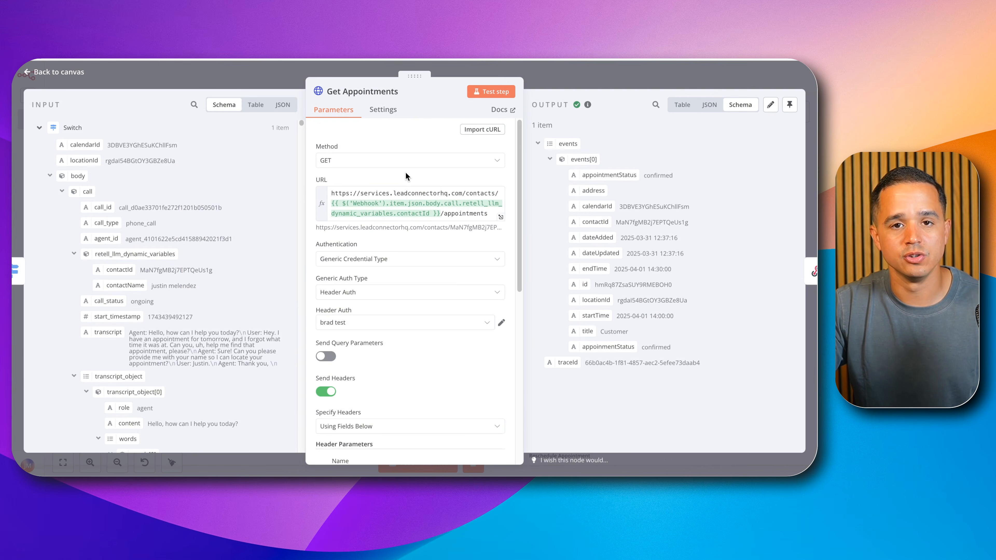
Step: Review the Get Appointments node's URL, headers and body settings, check the appointmentStatus in its output, and close it
{"action": "scroll", "coordinate": [416, 196], "scroll_direction": "down", "scroll_amount": 1}
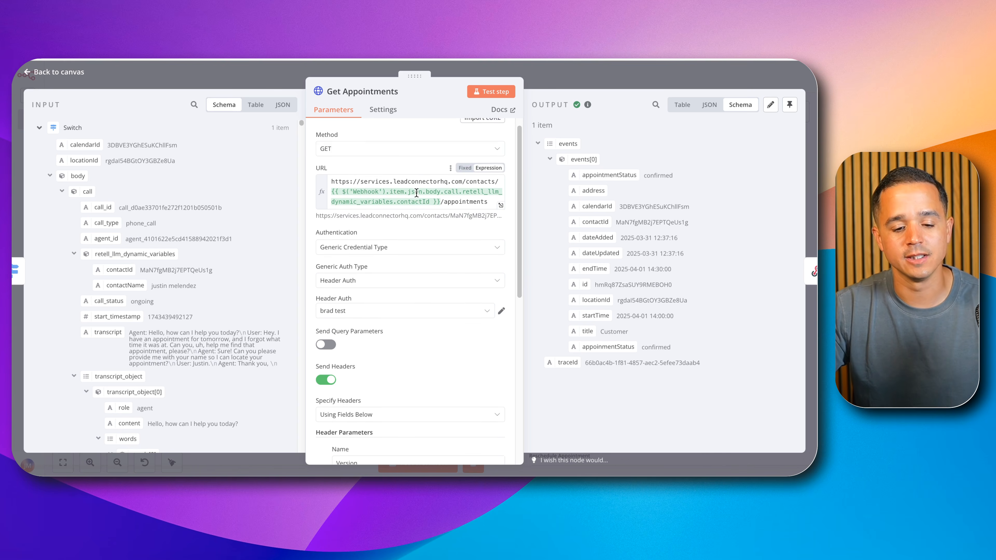
{"action": "scroll", "coordinate": [417, 193], "scroll_direction": "down", "scroll_amount": 10}
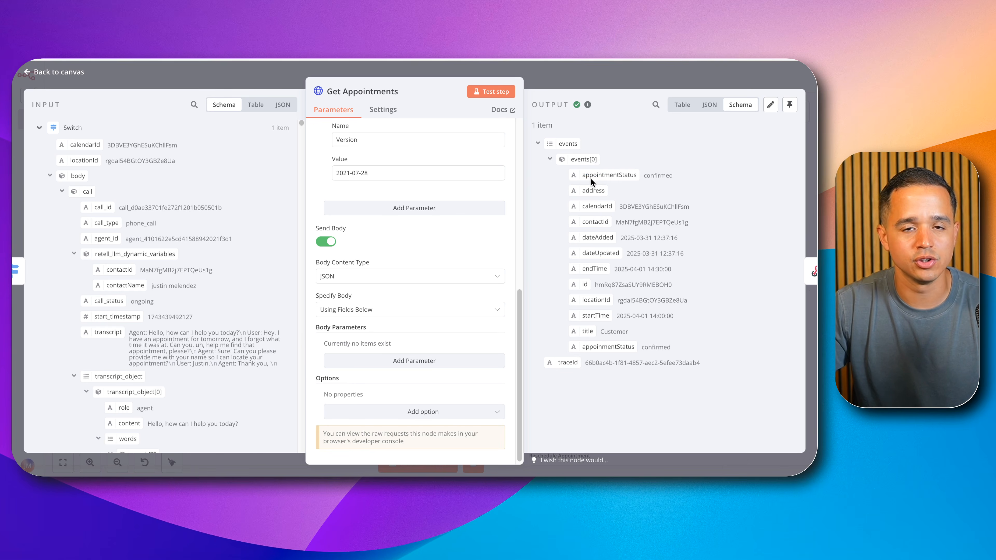
{"action": "double_click", "coordinate": [651, 174]}
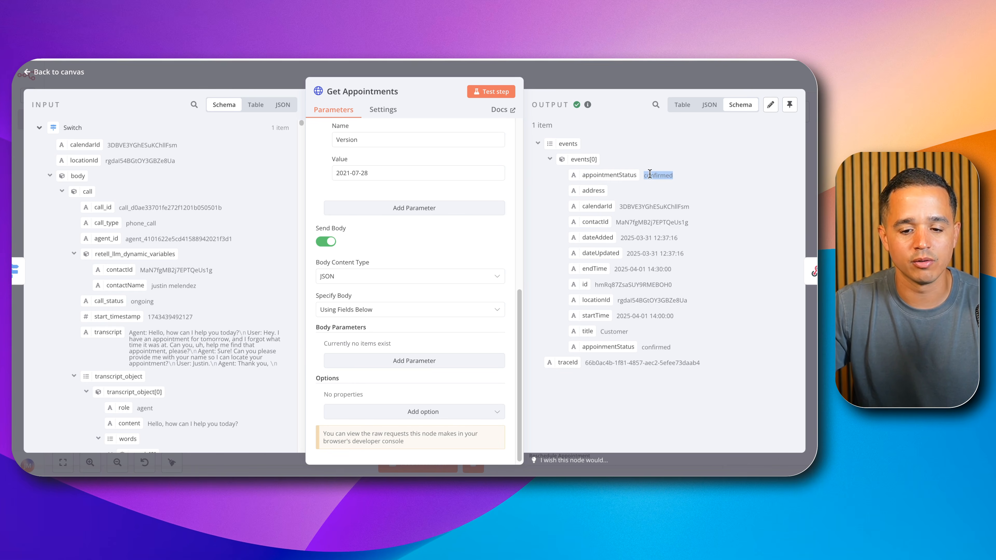
{"action": "left_click", "coordinate": [618, 87]}
Step: Open the webhookResponse node, switch to Retell to review the prompt's findAppointments rule, and return to the node in n8n
{"action": "left_click", "coordinate": [629, 301]}
{"action": "double_click", "coordinate": [629, 301]}
{"action": "left_click", "coordinate": [583, 214]}
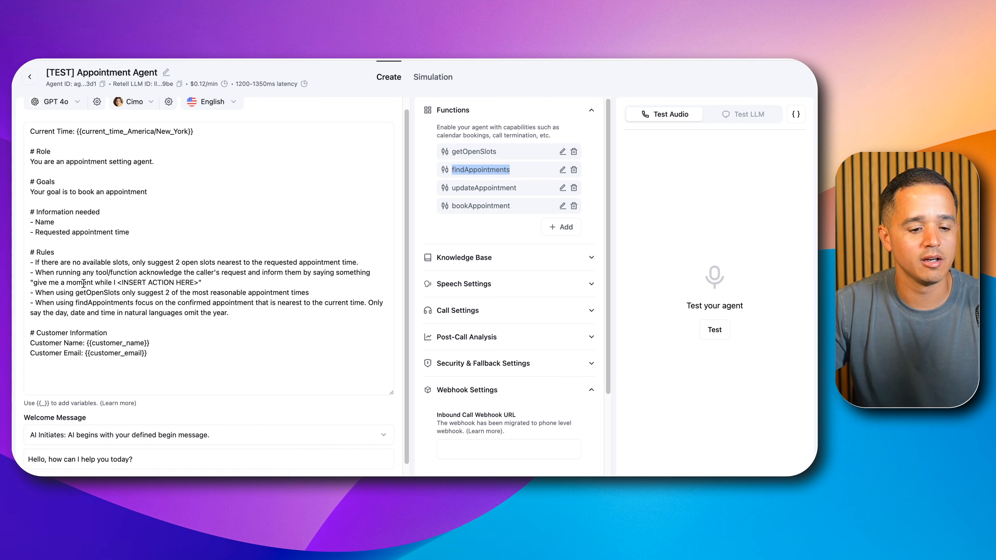
{"action": "scroll", "coordinate": [62, 292], "scroll_direction": "down", "scroll_amount": 1}
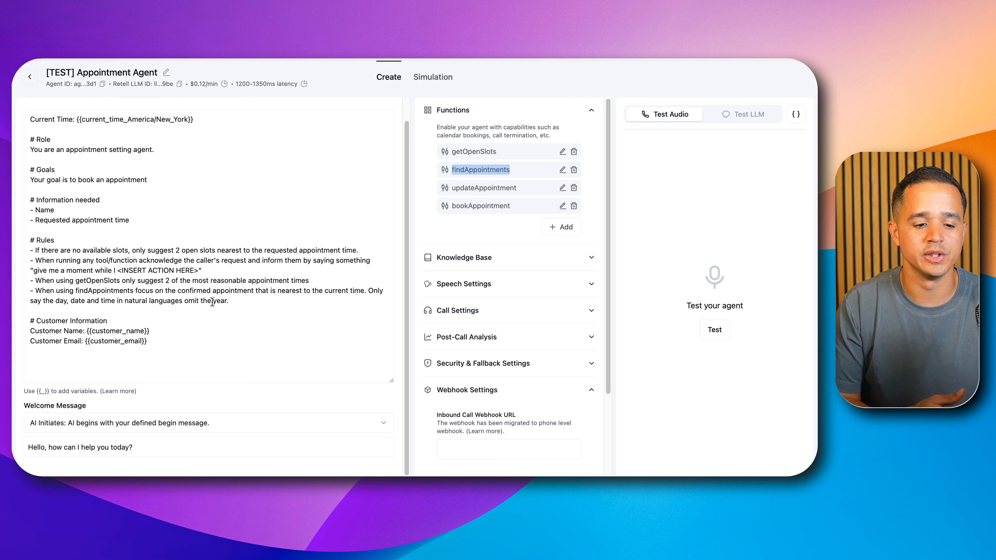
{"action": "scroll", "coordinate": [212, 302], "scroll_direction": "up", "scroll_amount": 1}
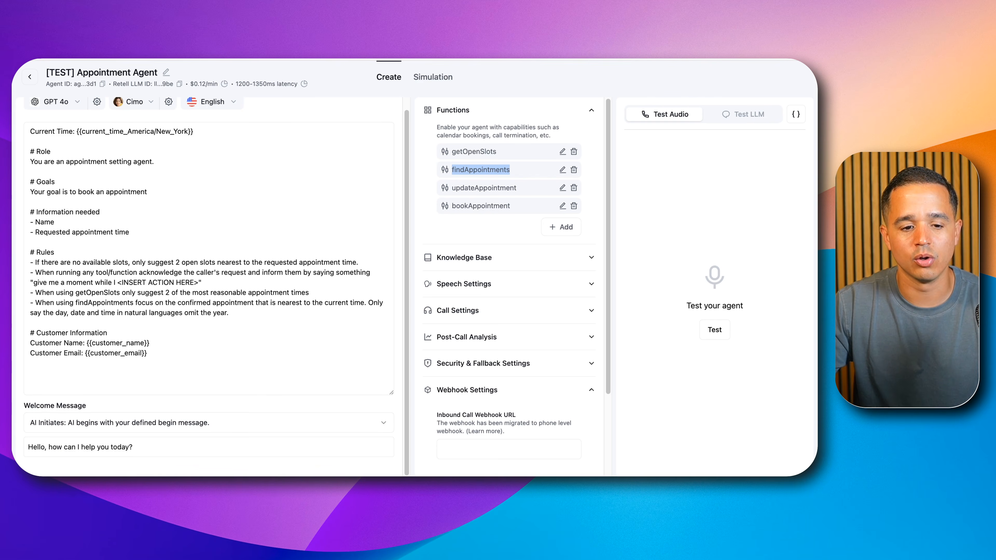
{"action": "left_click", "coordinate": [219, 31]}
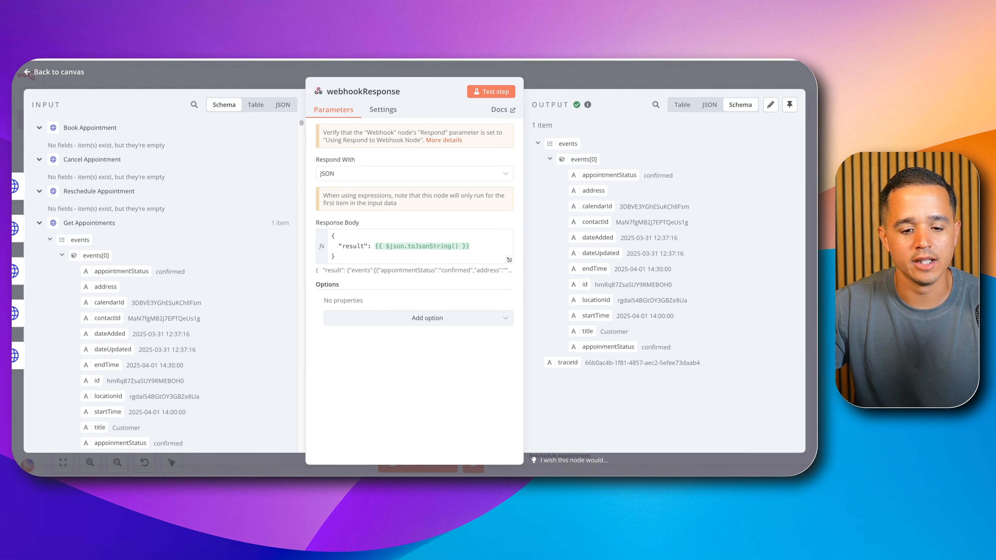
Step: Close the webhookResponse node, switch to the Retell agent, and highlight its updateAppointment function
{"action": "key", "text": "Escape"}
{"action": "scroll", "coordinate": [473, 274], "scroll_direction": "down", "scroll_amount": 2}
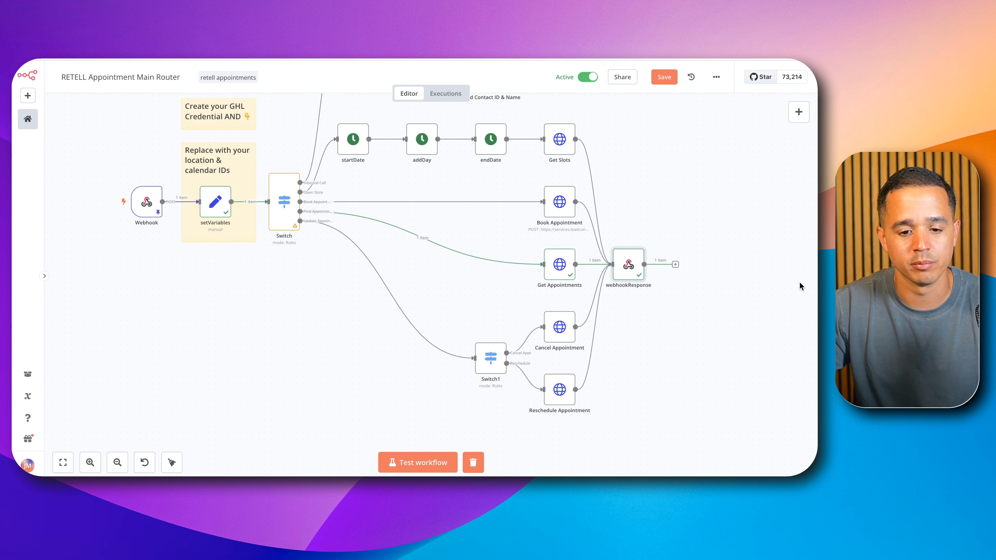
{"action": "left_click", "coordinate": [796, 280]}
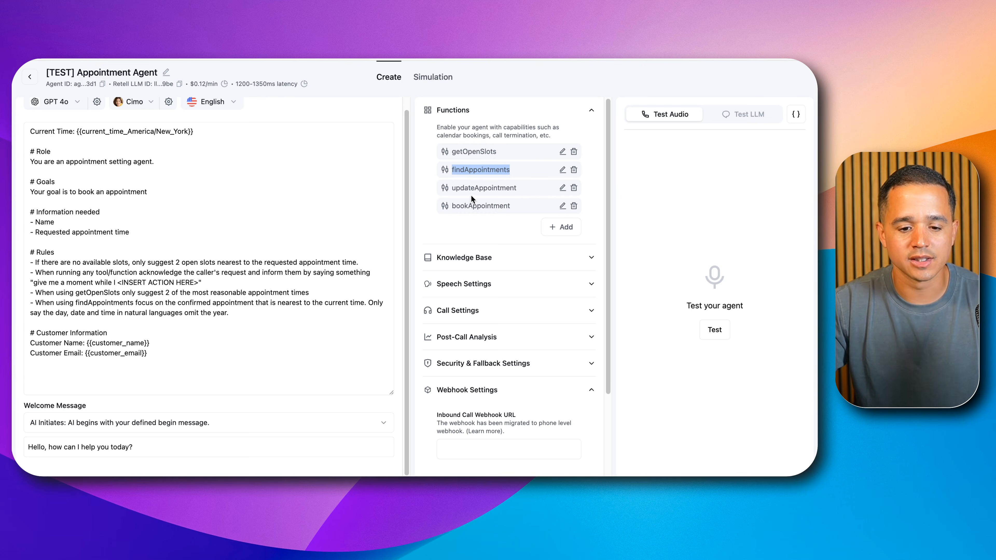
{"action": "double_click", "coordinate": [472, 188]}
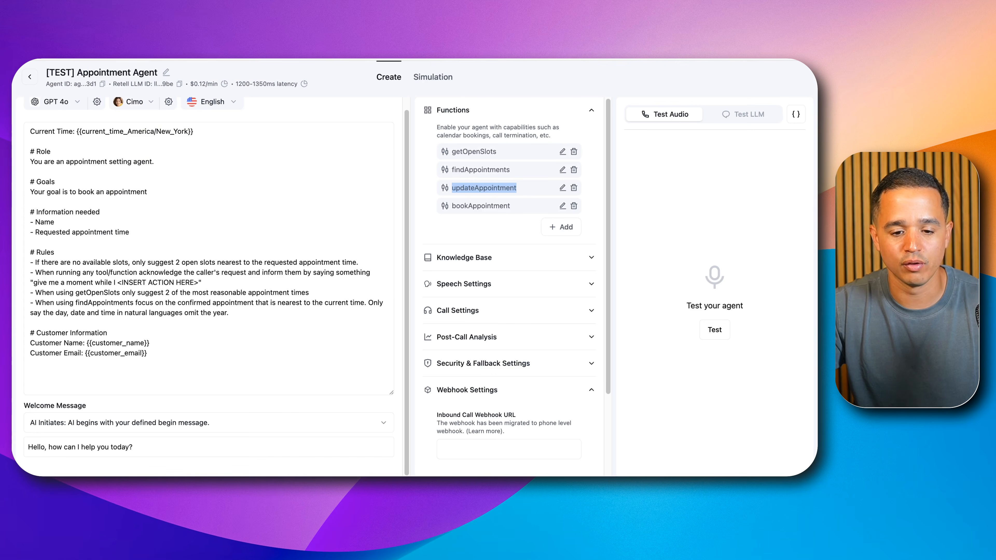
Step: Open the updateAppointment function and read through its parameters schema, covering the reschedule condition, required fields, eventId and requestedAppointment descriptions
{"action": "left_click", "coordinate": [563, 188]}
{"action": "scroll", "coordinate": [419, 345], "scroll_direction": "down", "scroll_amount": 5}
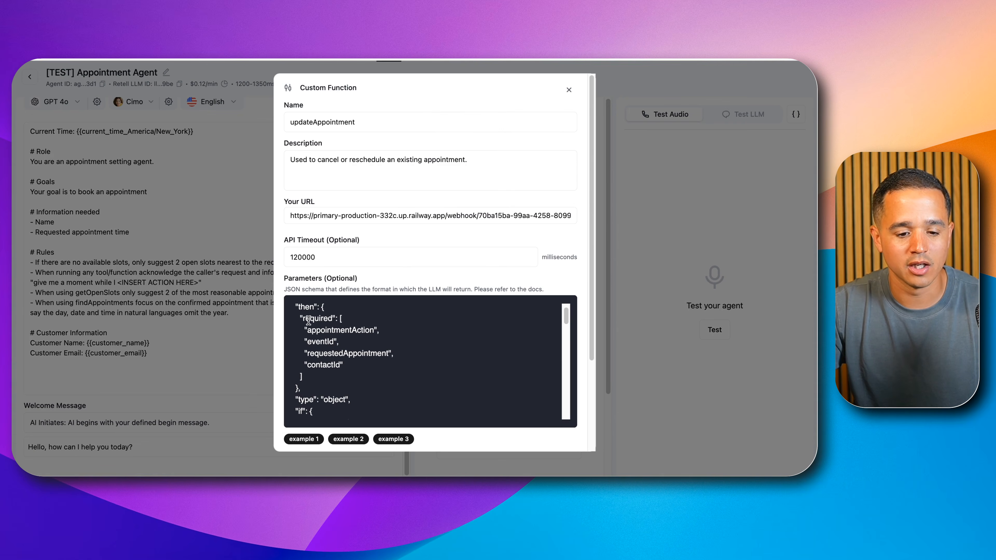
{"action": "scroll", "coordinate": [320, 351], "scroll_direction": "down", "scroll_amount": 5}
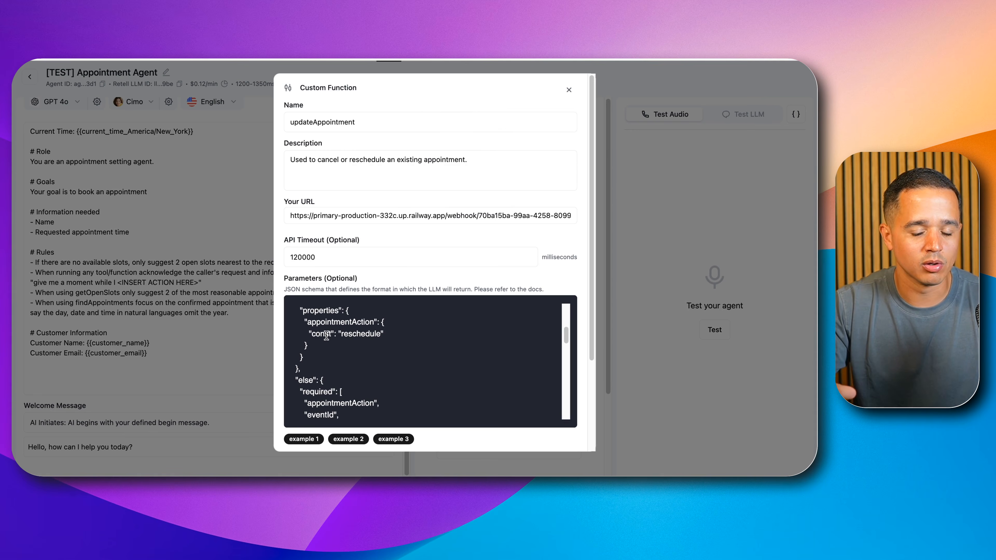
{"action": "scroll", "coordinate": [327, 337], "scroll_direction": "down", "scroll_amount": 3}
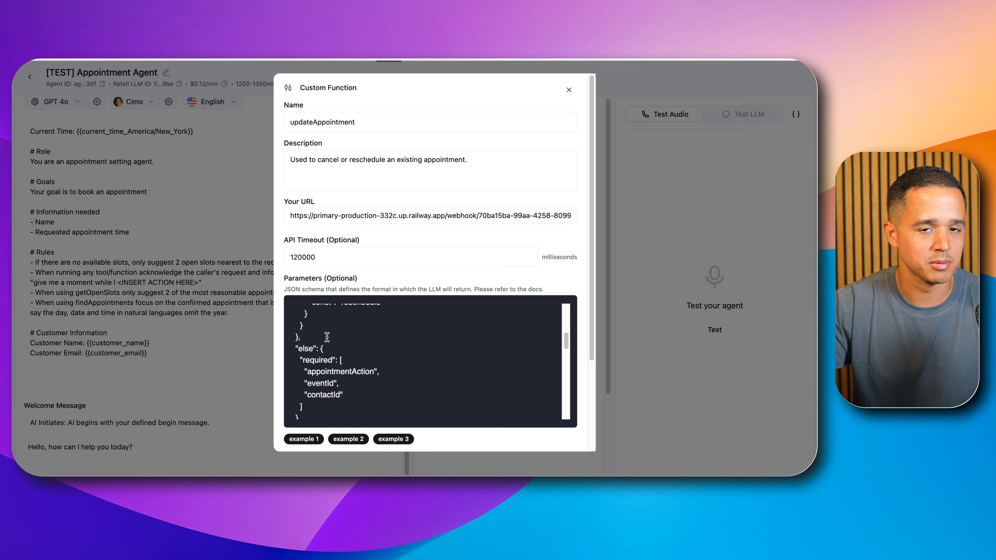
{"action": "scroll", "coordinate": [330, 341], "scroll_direction": "down", "scroll_amount": 2}
{"action": "scroll", "coordinate": [331, 344], "scroll_direction": "down", "scroll_amount": 6}
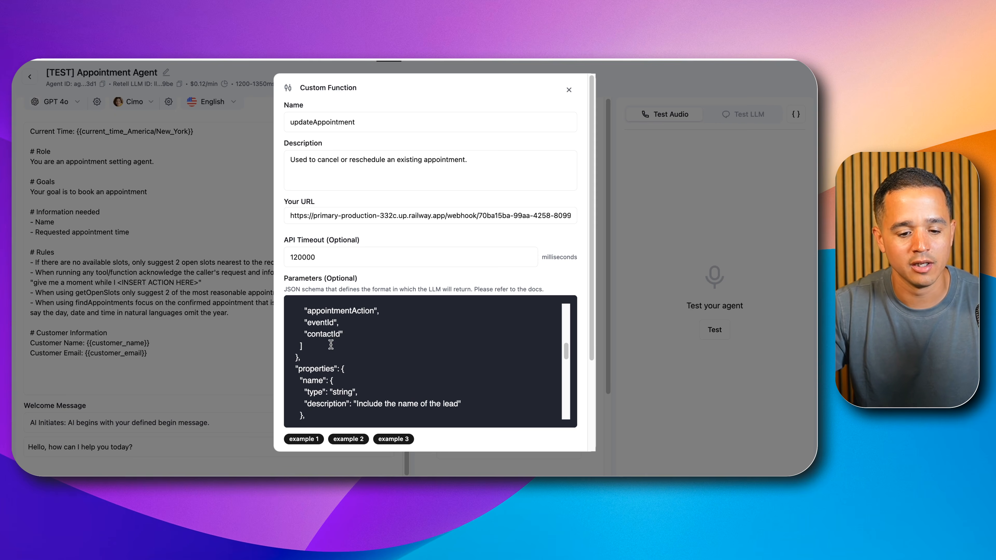
{"action": "scroll", "coordinate": [330, 355], "scroll_direction": "down", "scroll_amount": 2}
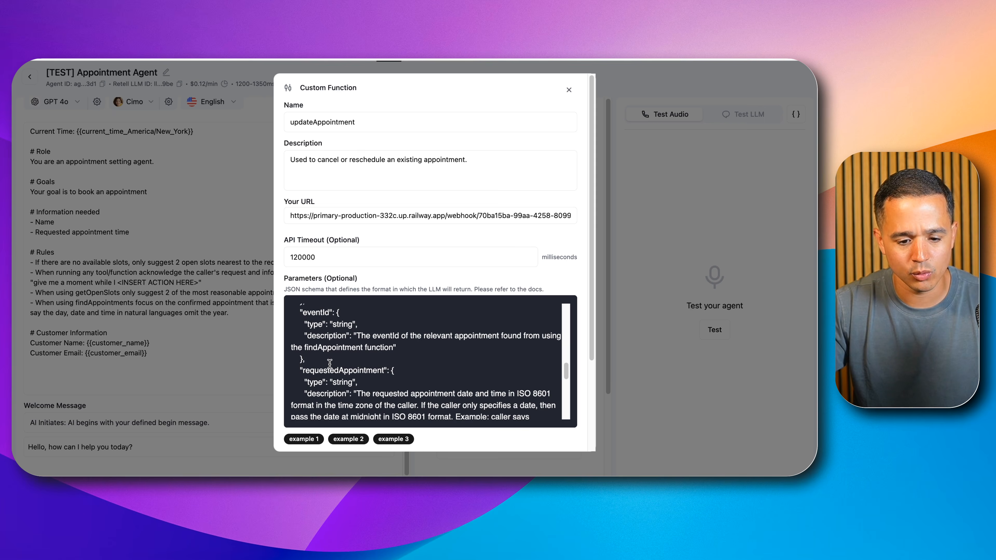
{"action": "scroll", "coordinate": [333, 339], "scroll_direction": "down", "scroll_amount": 5}
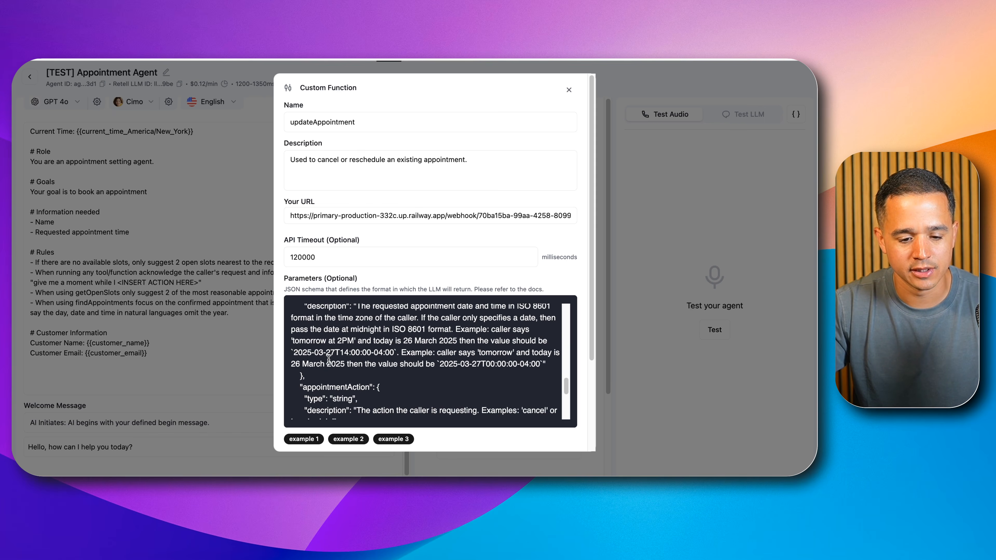
Step: Highlight the appointmentAction parameter and its cancel and reschedule enum values in the updateAppointment schema
{"action": "double_click", "coordinate": [329, 364]}
{"action": "scroll", "coordinate": [333, 365], "scroll_direction": "down", "scroll_amount": 1}
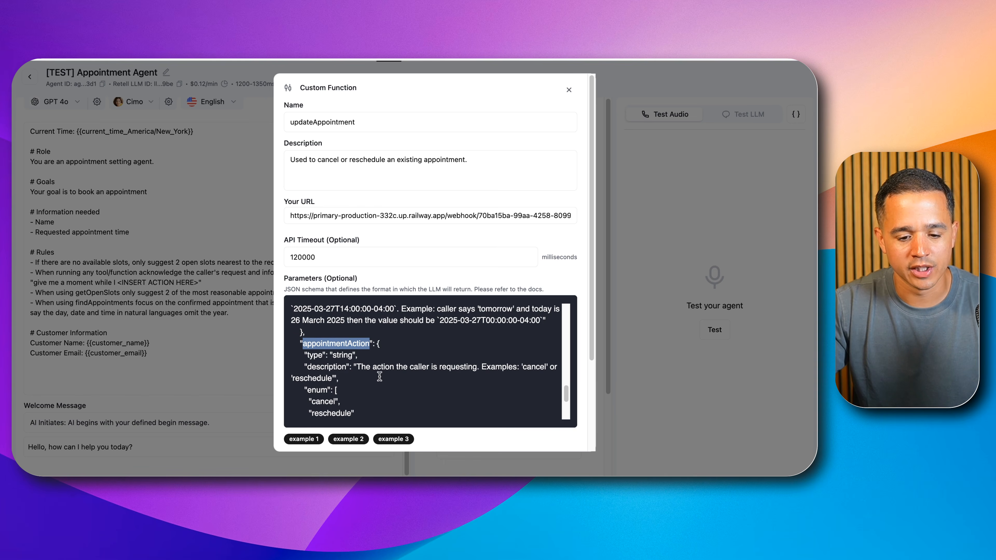
{"action": "double_click", "coordinate": [324, 401]}
{"action": "double_click", "coordinate": [331, 413]}
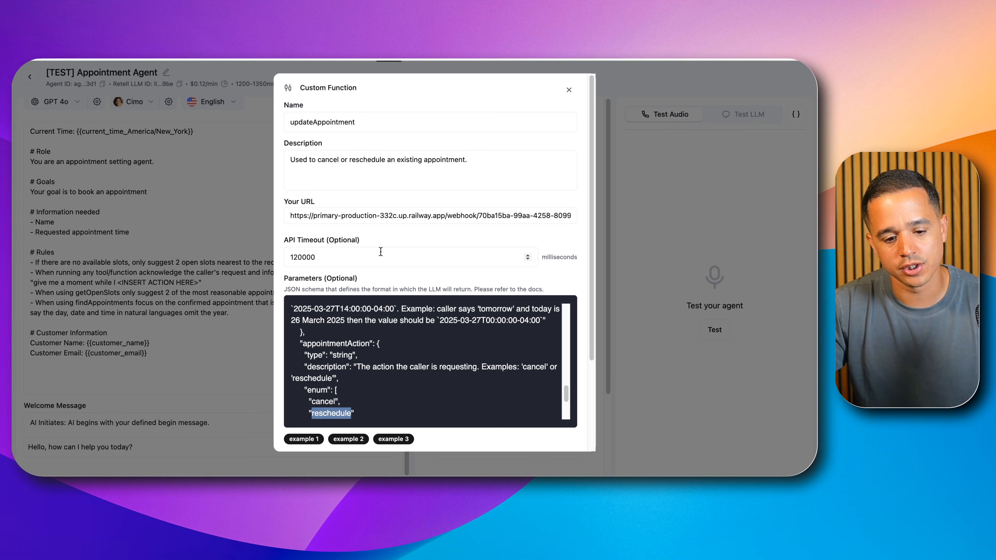
Step: Switch to n8n, open the Reschedule Appointment node with the reschedule execution loaded, and return to the Retell agent
{"action": "scroll", "coordinate": [391, 356], "scroll_direction": "up", "scroll_amount": 5}
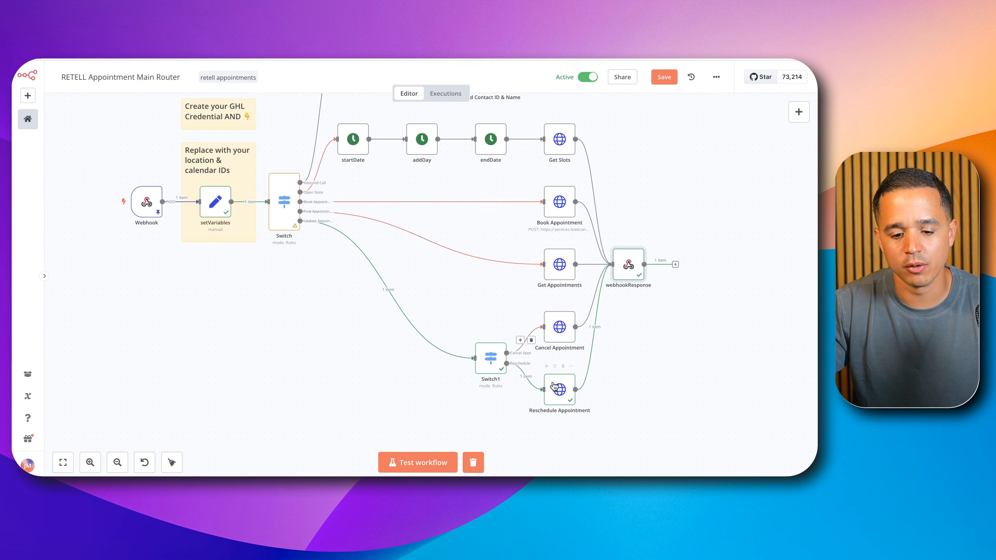
{"action": "double_click", "coordinate": [556, 388]}
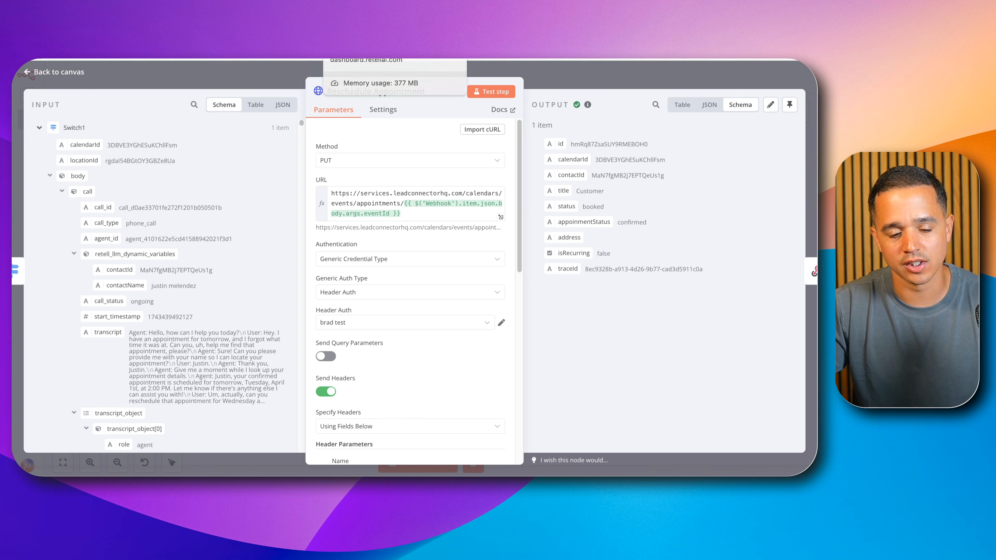
{"action": "left_click", "coordinate": [388, 55]}
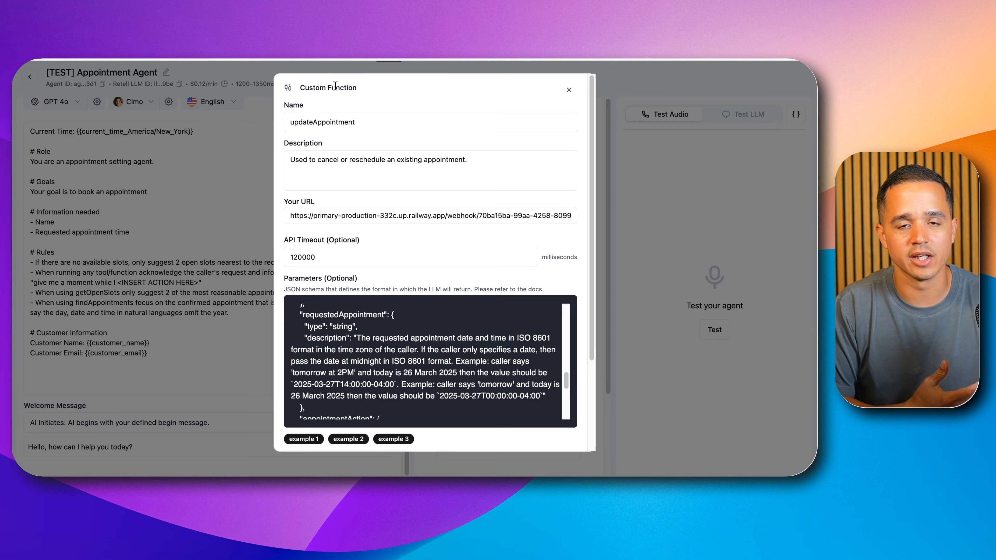
Step: Highlight the findAppointments function, reopen updateAppointment, and highlight the eventId parameter's description in its schema
{"action": "left_click", "coordinate": [570, 91]}
{"action": "double_click", "coordinate": [473, 169]}
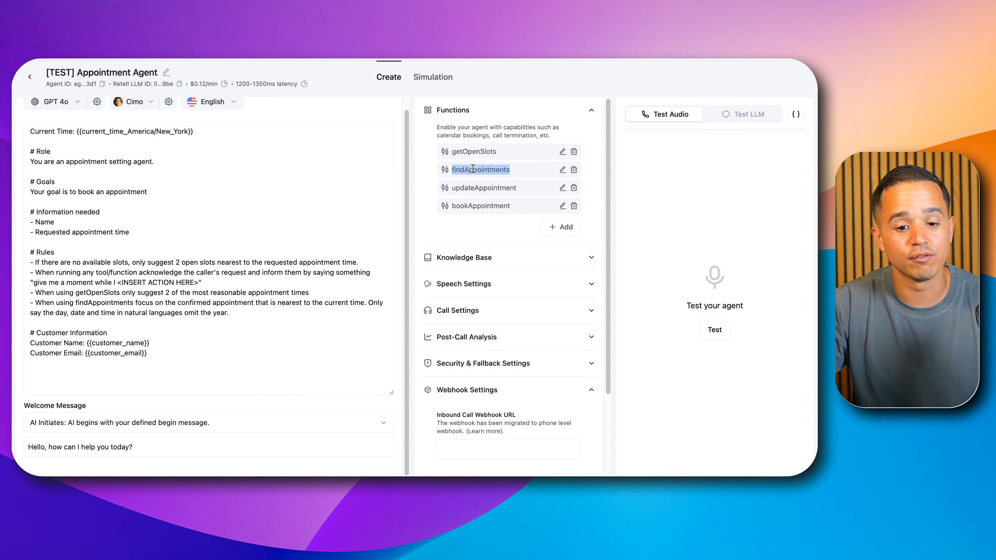
{"action": "left_click", "coordinate": [562, 189]}
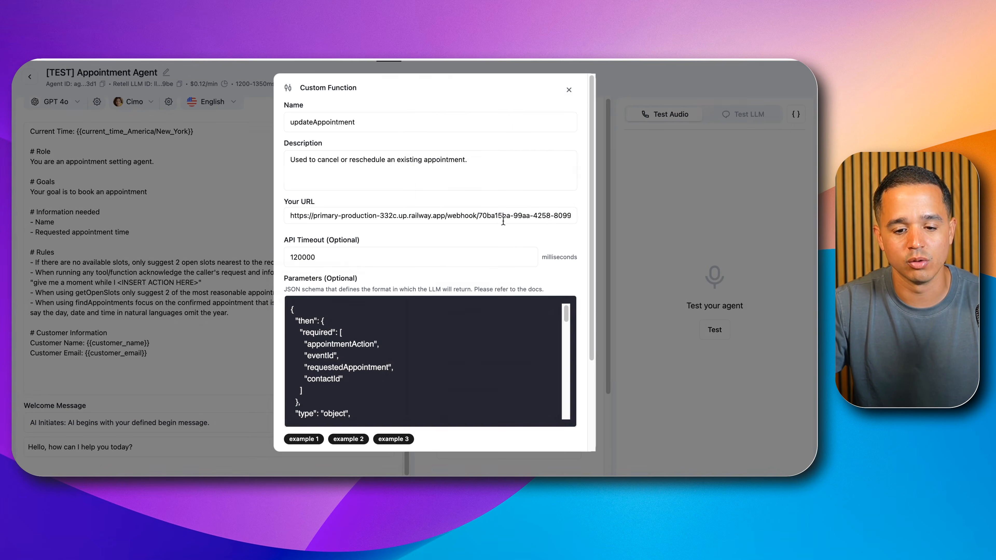
{"action": "scroll", "coordinate": [384, 371], "scroll_direction": "down", "scroll_amount": 3}
{"action": "scroll", "coordinate": [387, 373], "scroll_direction": "down", "scroll_amount": 10}
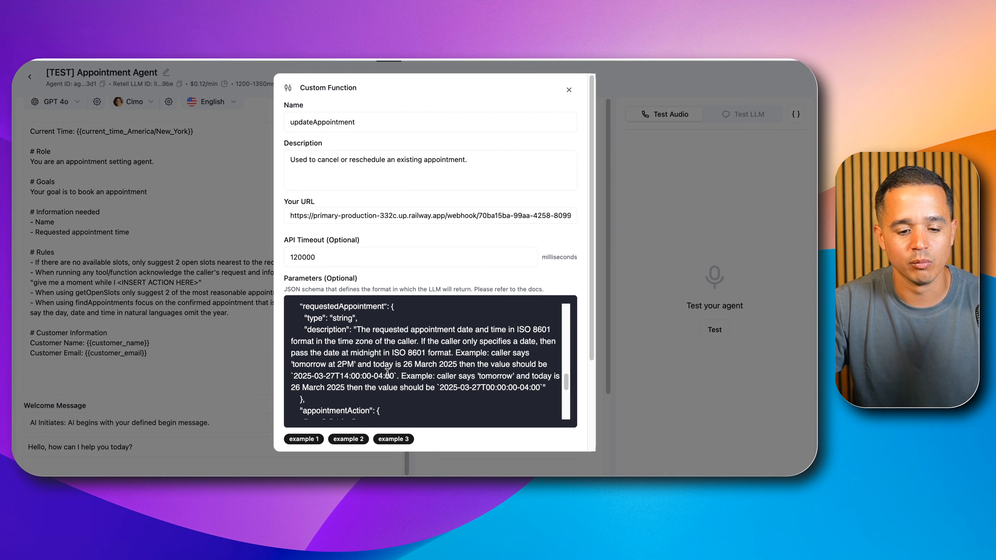
{"action": "scroll", "coordinate": [387, 373], "scroll_direction": "up", "scroll_amount": 3}
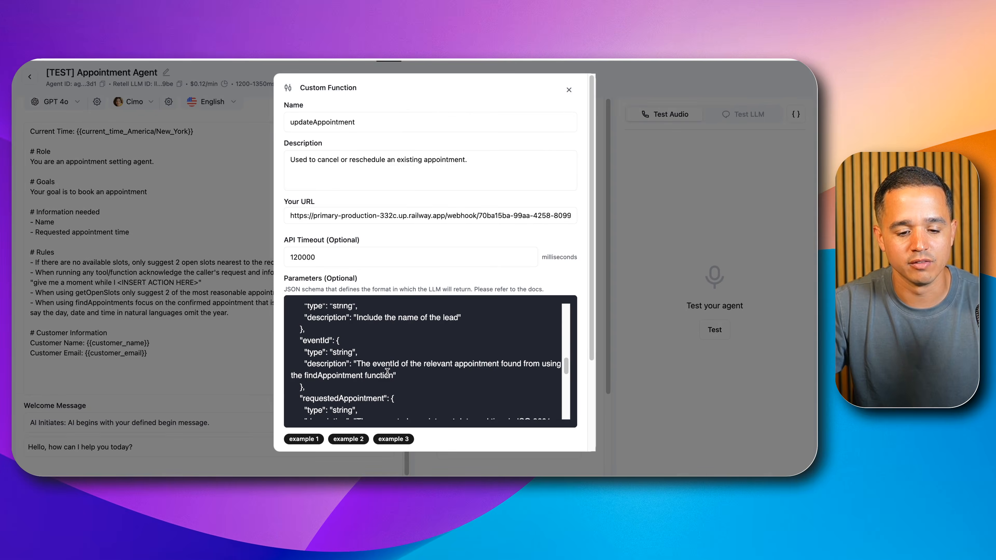
{"action": "left_click", "coordinate": [369, 363]}
{"action": "left_click_drag", "start_coordinate": [369, 363], "coordinate": [392, 376]}
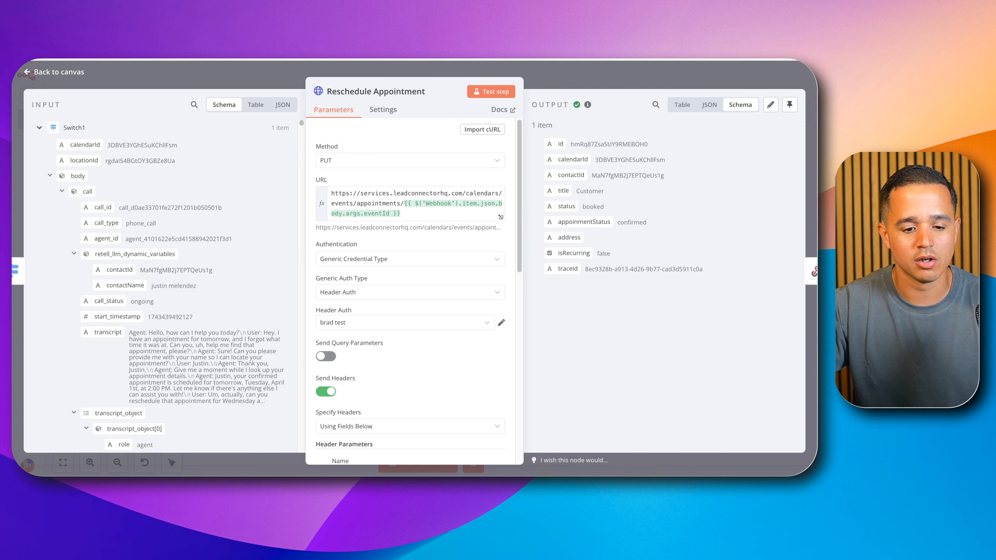
Step: In n8n, check the event ID in the Reschedule Appointment node's expanded URL expression and its startTime body parameter, and close the node
{"action": "left_click", "coordinate": [428, 191]}
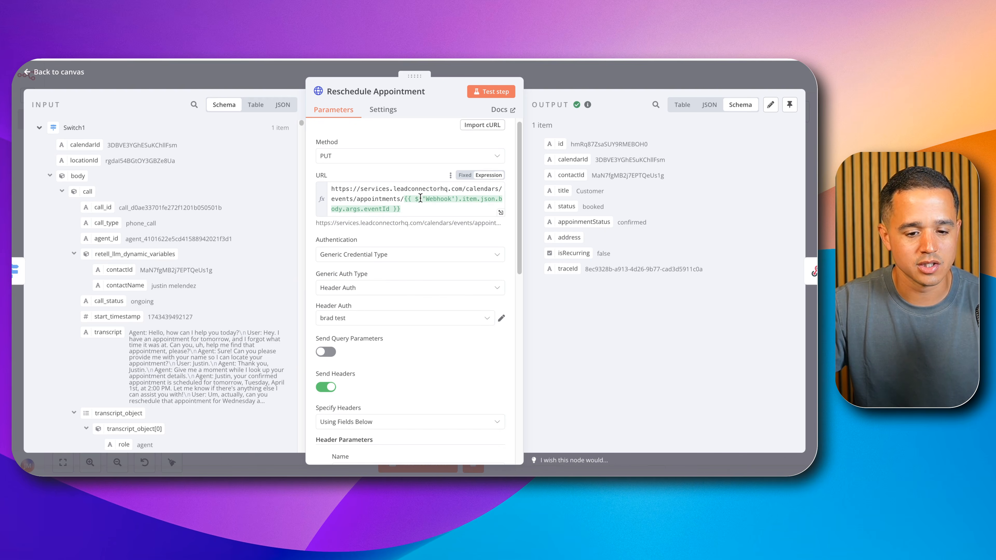
{"action": "left_click", "coordinate": [501, 212]}
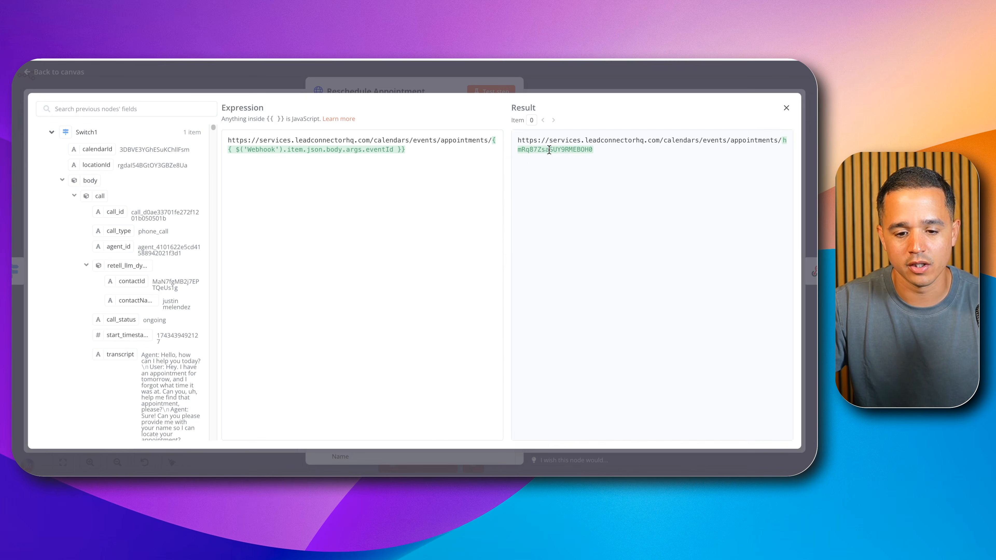
{"action": "double_click", "coordinate": [548, 150]}
{"action": "left_click", "coordinate": [787, 110]}
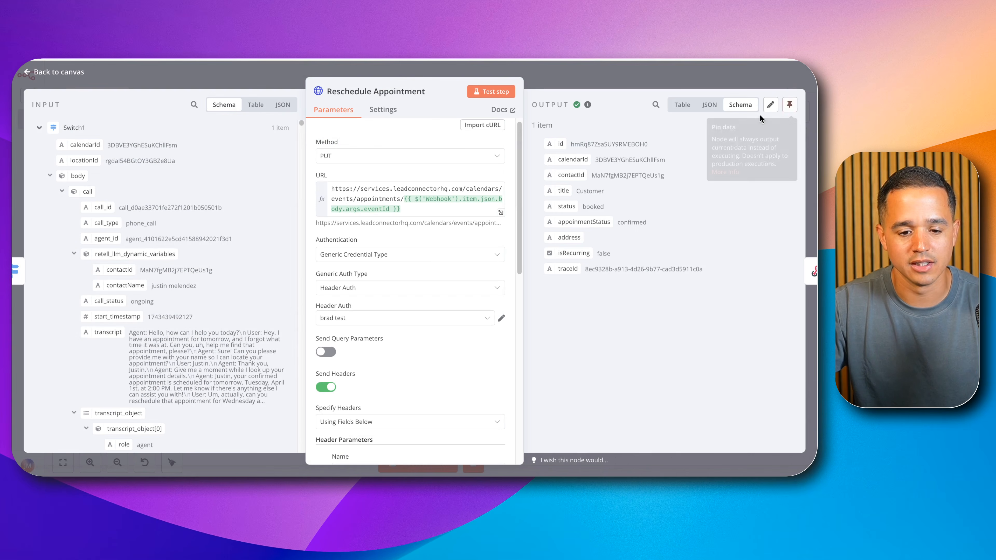
{"action": "scroll", "coordinate": [419, 251], "scroll_direction": "down", "scroll_amount": 2}
{"action": "scroll", "coordinate": [420, 261], "scroll_direction": "down", "scroll_amount": 10}
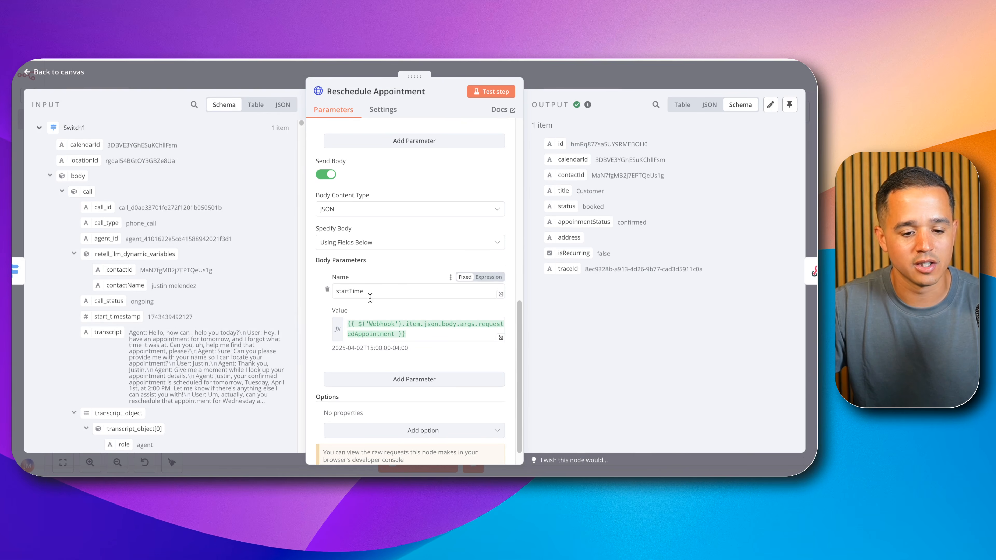
{"action": "left_click", "coordinate": [588, 83]}
Step: Open the Cancel Appointment node, highlight the cancelled value of its appointmentStatus body parameter, and close the node
{"action": "left_click", "coordinate": [564, 331]}
{"action": "double_click", "coordinate": [565, 331]}
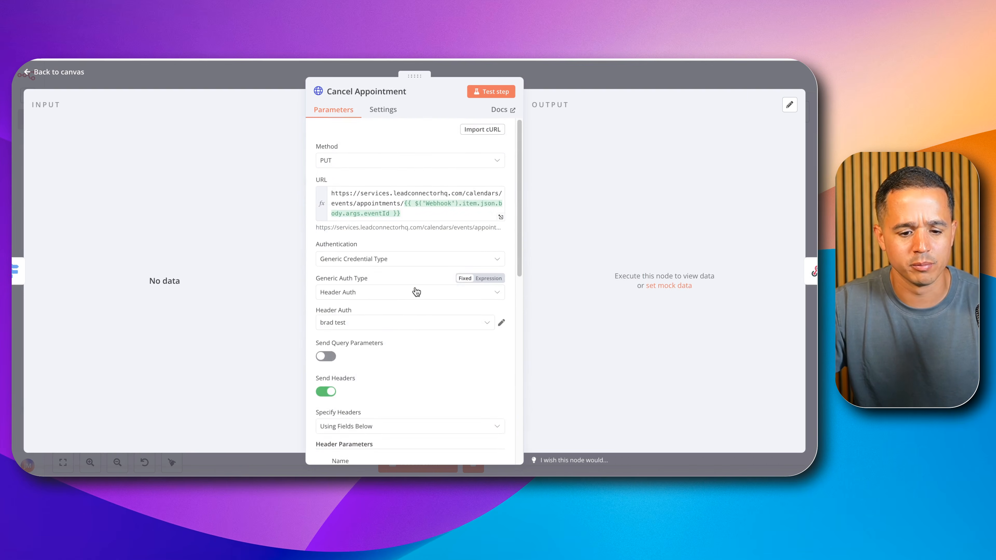
{"action": "scroll", "coordinate": [416, 286], "scroll_direction": "down", "scroll_amount": 10}
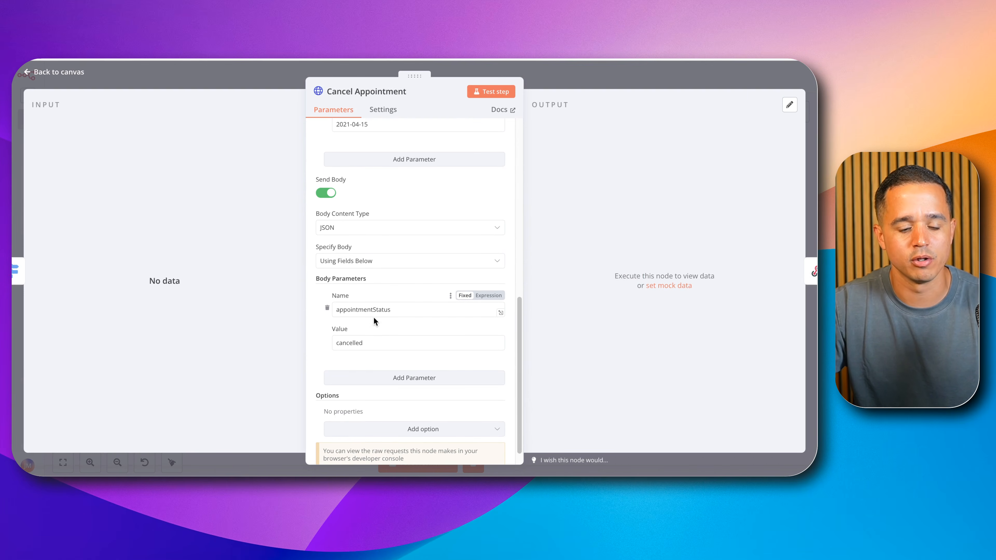
{"action": "double_click", "coordinate": [351, 344]}
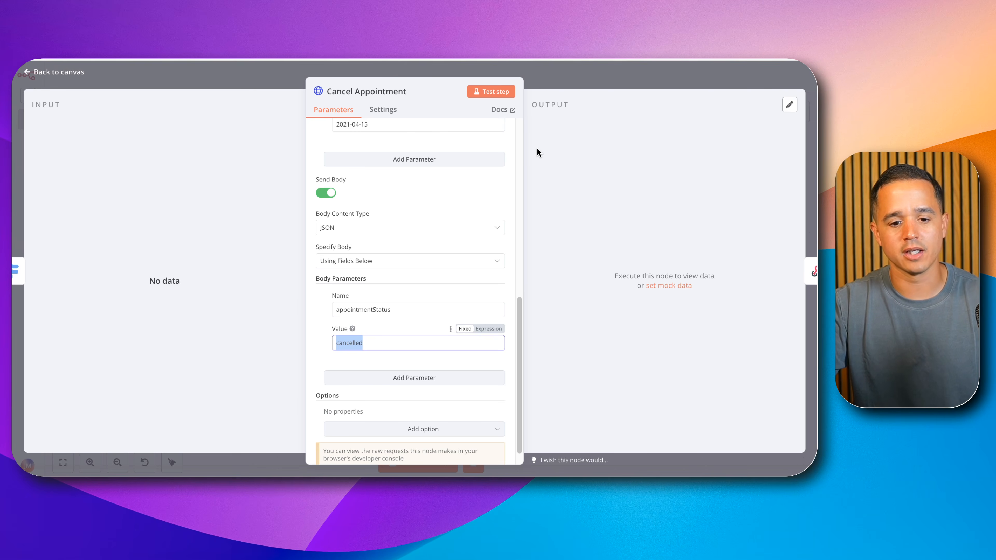
{"action": "left_click", "coordinate": [557, 73]}
Step: Bring the entire router workflow into view on the canvas to review all its branches
{"action": "scroll", "coordinate": [392, 288], "scroll_direction": "down", "scroll_amount": 3}
{"action": "scroll", "coordinate": [395, 255], "scroll_direction": "down", "scroll_amount": 1}
{"action": "left_click", "coordinate": [333, 351]}
{"action": "left_click_drag", "start_coordinate": [340, 282], "coordinate": [359, 352]}
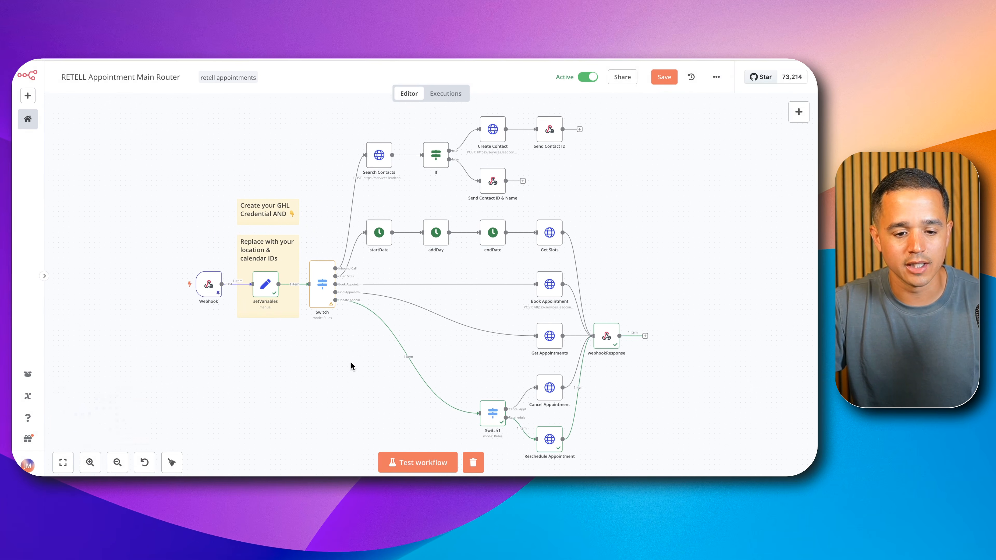